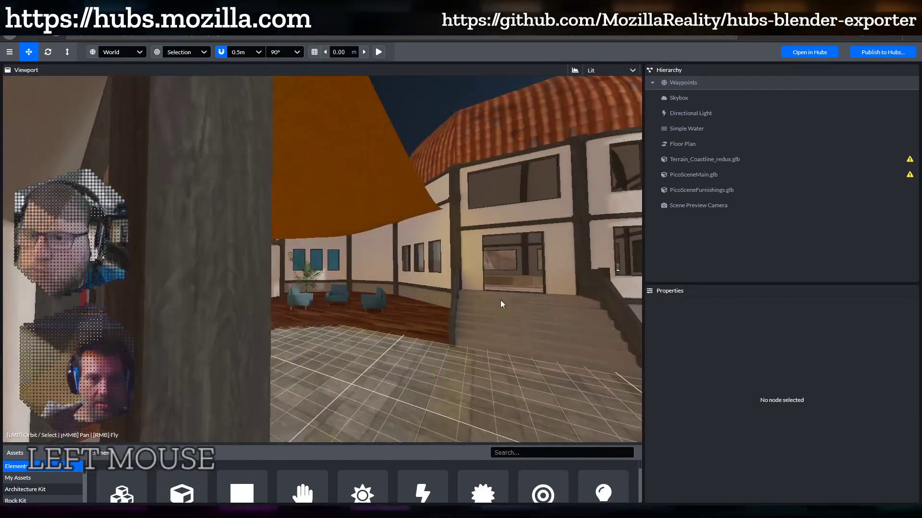
Hide the viewport grid and turn off snap mode
scroll(494, 300, "up", 5)
scroll(487, 301, "down", 5)
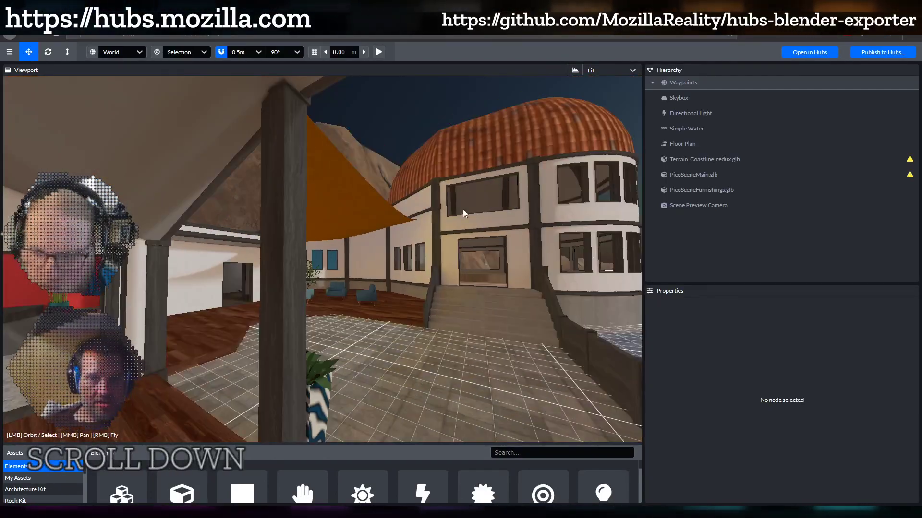
left_click_drag(463, 209, 432, 344)
scroll(370, 322, "down", 3)
middle_click_drag(432, 344, 224, 362, "shift")
left_click_drag(223, 362, 288, 288)
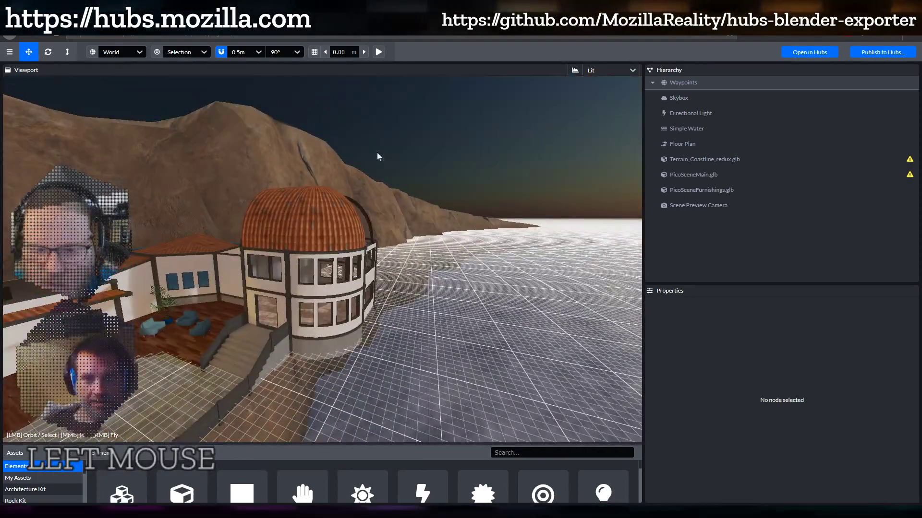
left_click(312, 53)
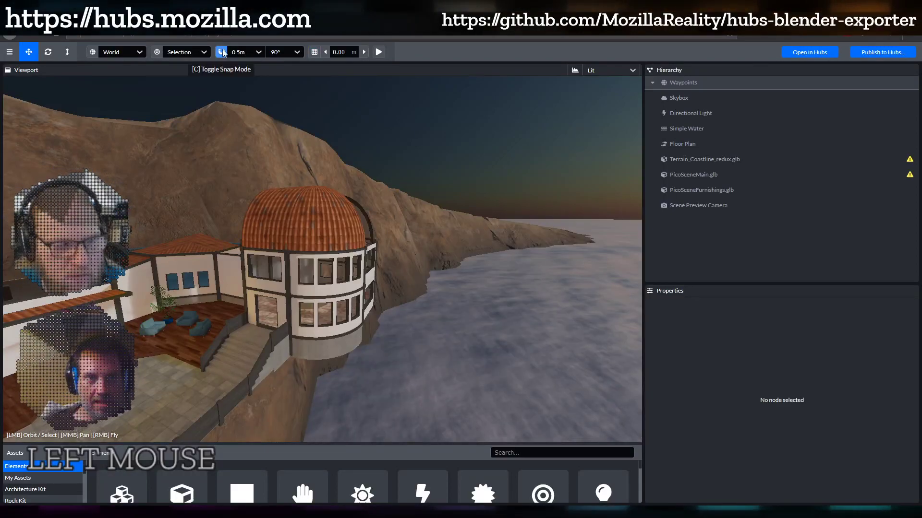
Examine the cliffside building from several angles, covering the domed tower, the surrounding coastline and the courtyard
left_click_drag(344, 204, 424, 282)
middle_click_drag(424, 282, 240, 298, "shift")
left_click_drag(240, 297, 384, 223)
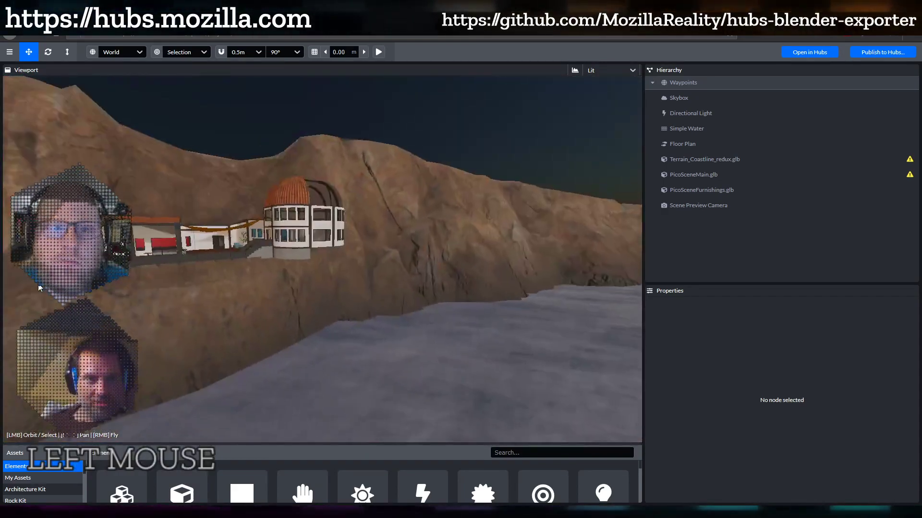
scroll(295, 273, "up", 3)
middle_click_drag(296, 276, 428, 301, "shift")
scroll(428, 299, "up", 5)
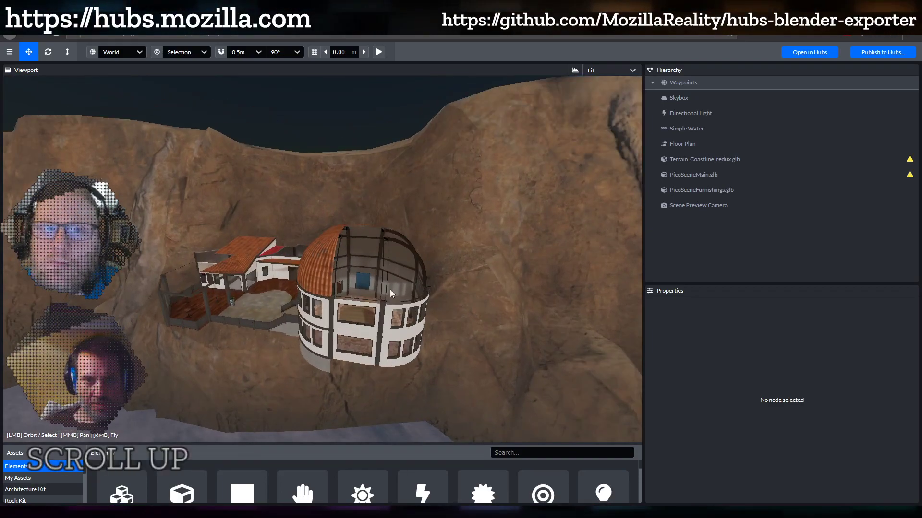
left_click_drag(390, 290, 374, 304)
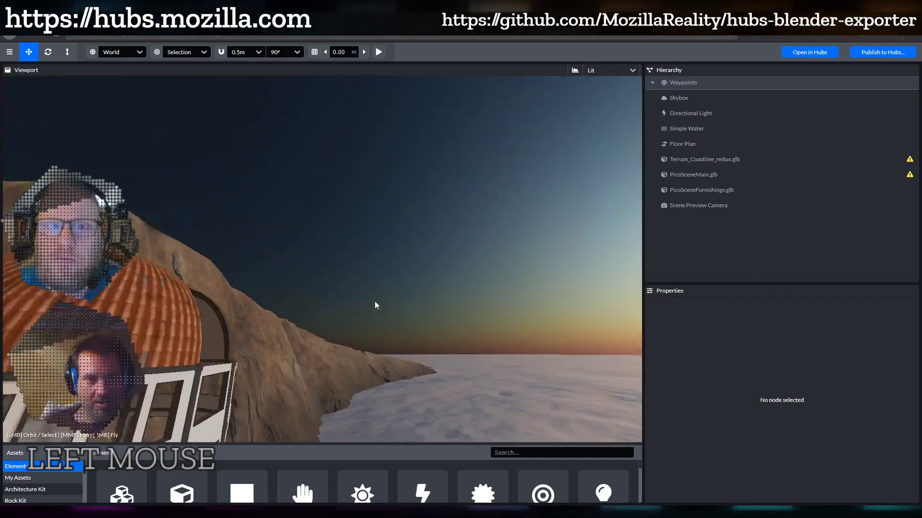
middle_click_drag(194, 345, 396, 240, "shift")
left_click_drag(396, 240, 336, 278)
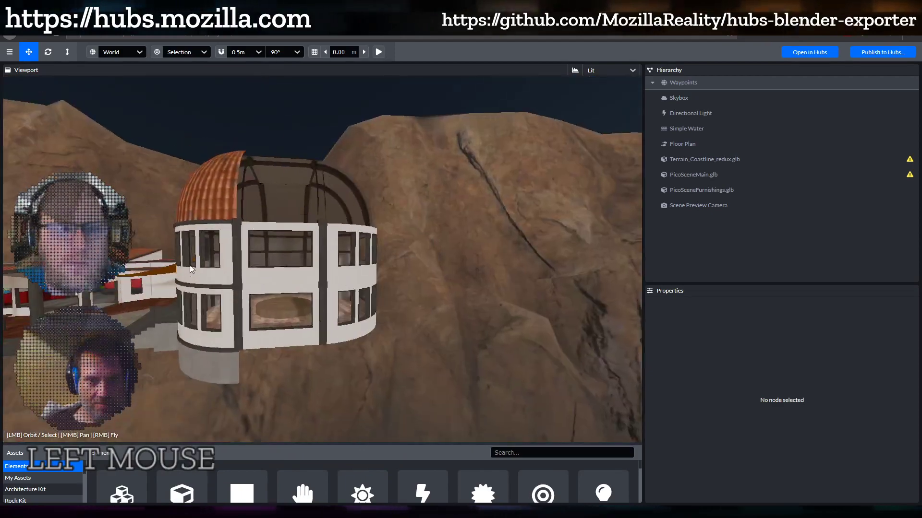
middle_click_drag(336, 279, 491, 321, "shift")
scroll(461, 297, "up", 3)
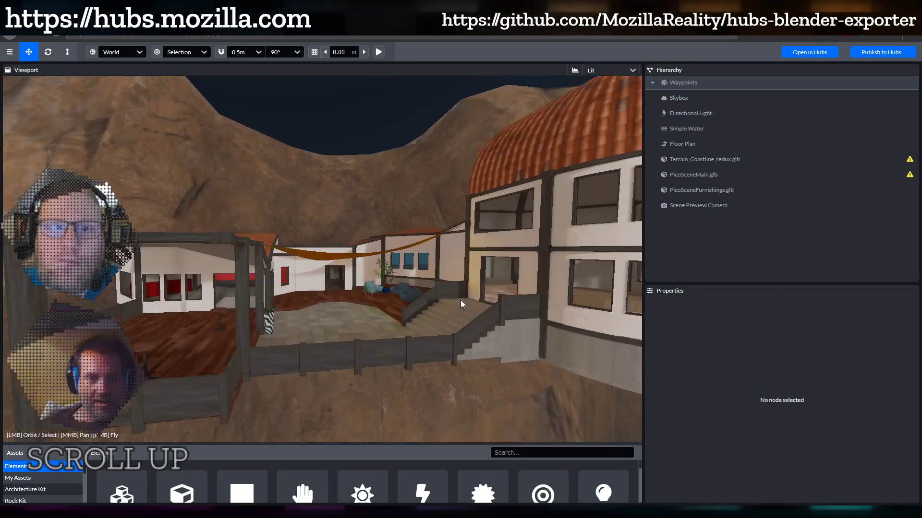
scroll(408, 305, "up", 5)
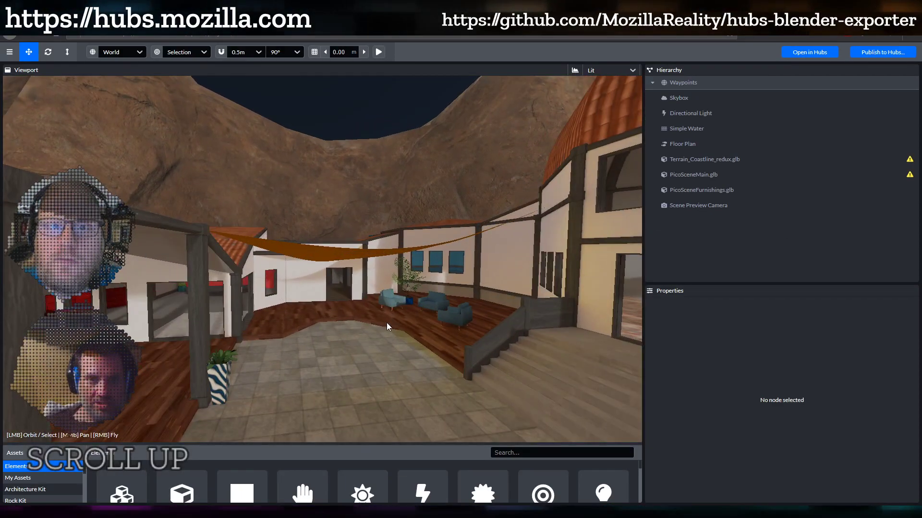
mouse_move(387, 323)
left_mouse_down()
mouse_move(352, 329)
mouse_move(393, 320)
left_mouse_up()
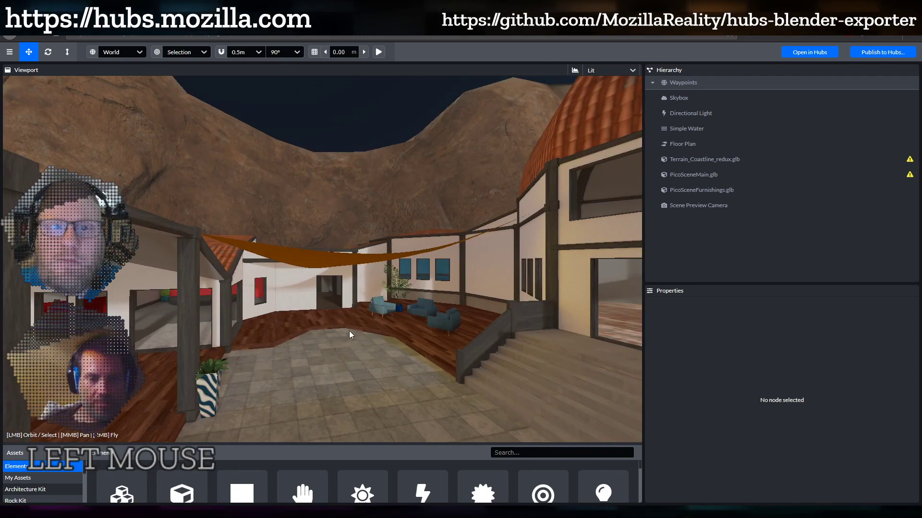
Place a Way Point element on the hexagon-tiled floor in front of the double door inside the building
right_click_drag(349, 331, 349, 330)
key("w")
key("w")
key("w")
key("s")
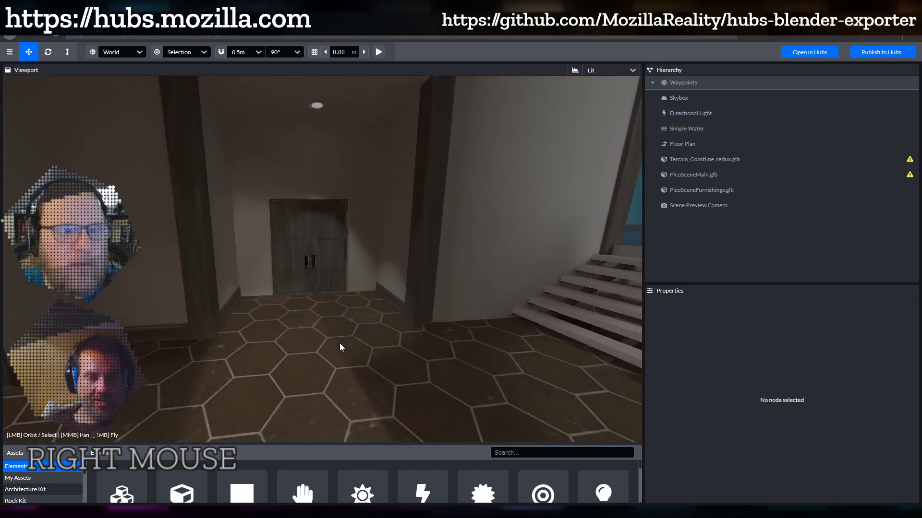
left_click_drag(174, 444, 178, 315)
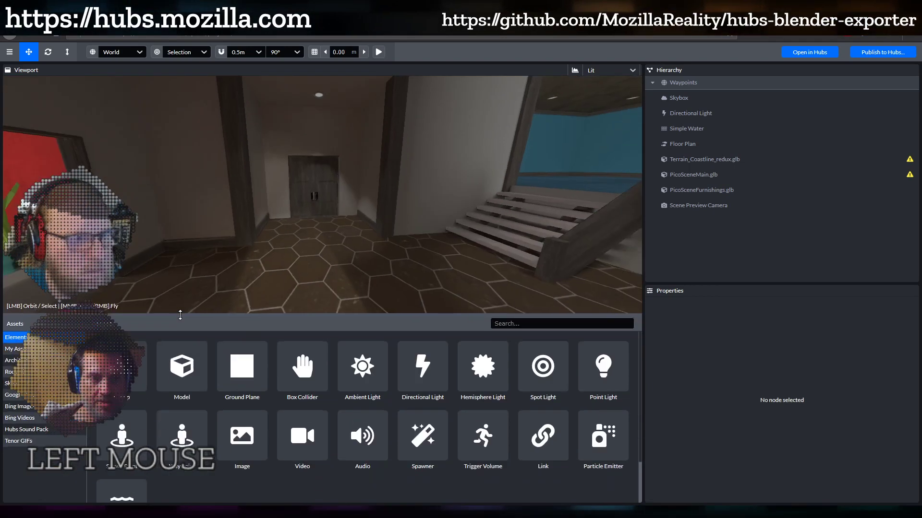
left_click(183, 435)
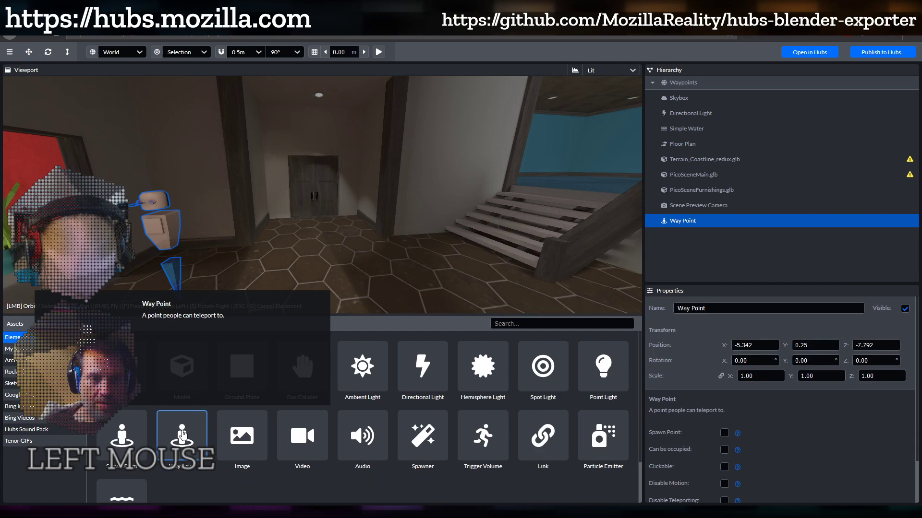
left_click(319, 232)
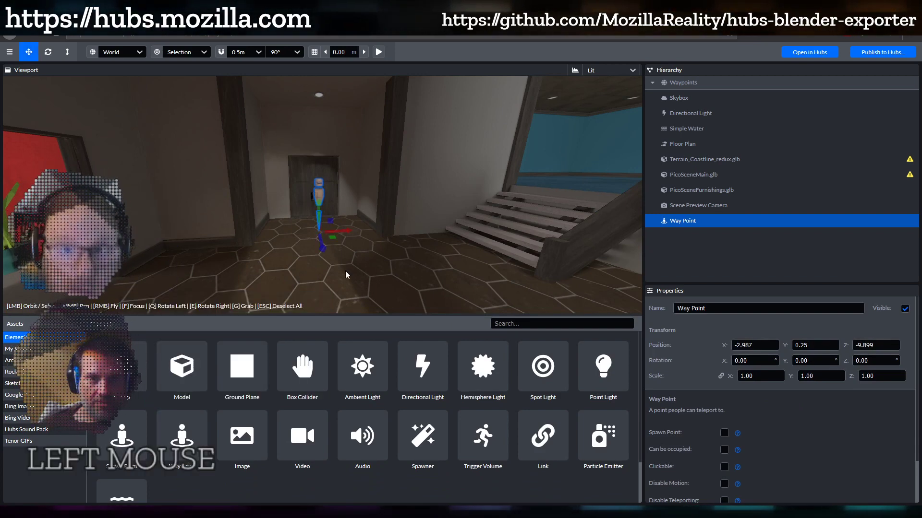
Enable the Spawn Point option for the new way point
mouse_move(361, 284)
left_mouse_down()
mouse_move(320, 284)
mouse_move(347, 287)
left_mouse_up()
key("f")
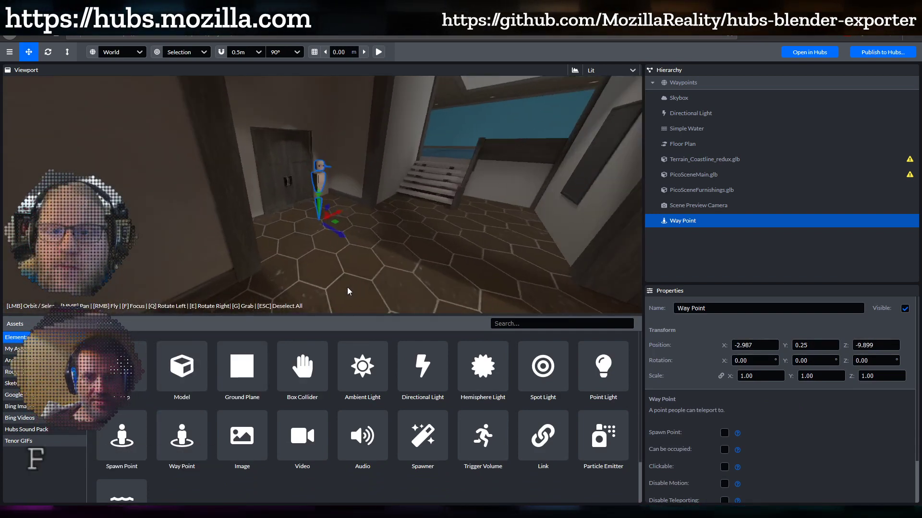
scroll(406, 255, "up", 5)
left_click_drag(403, 236, 391, 450)
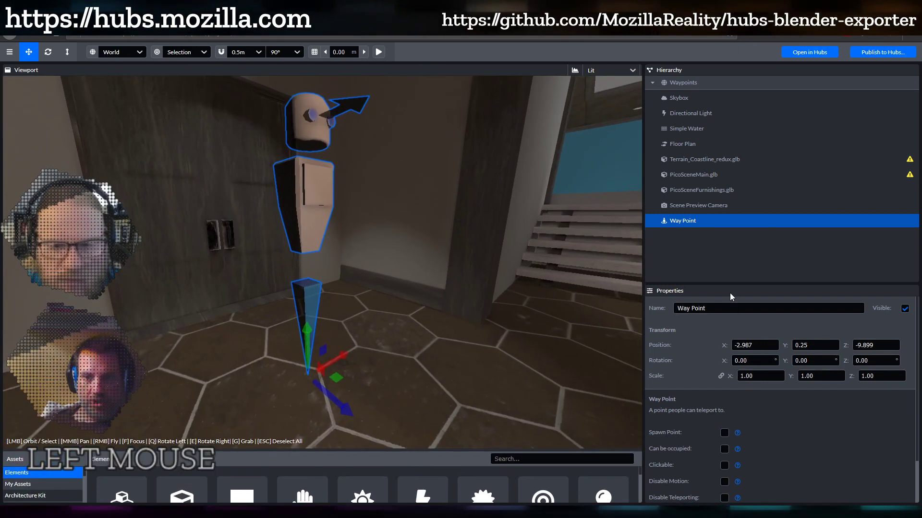
left_click_drag(734, 284, 735, 246)
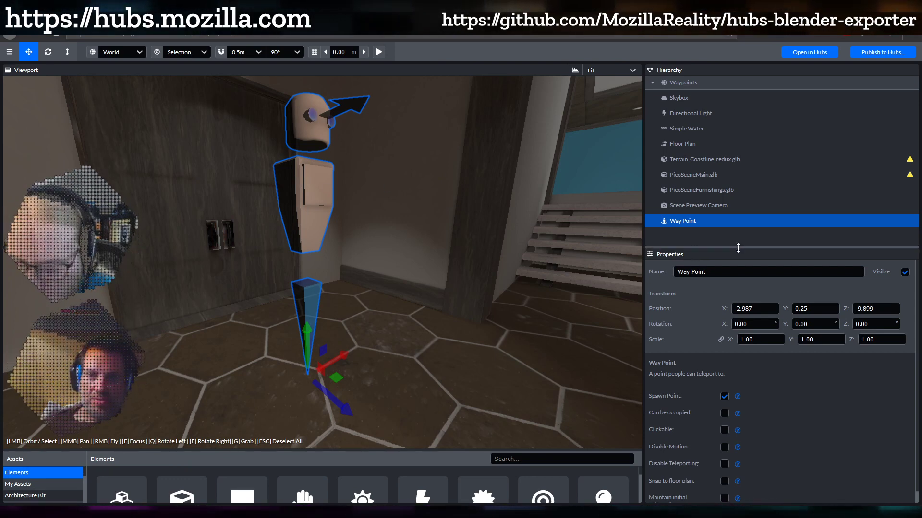
Rename the way point as "Way Point - spawn1"
left_click(715, 274)
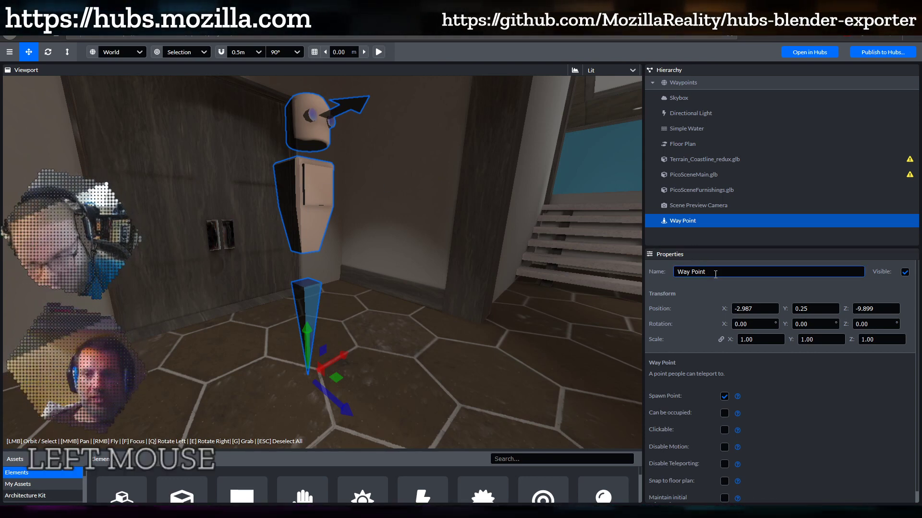
type("-")
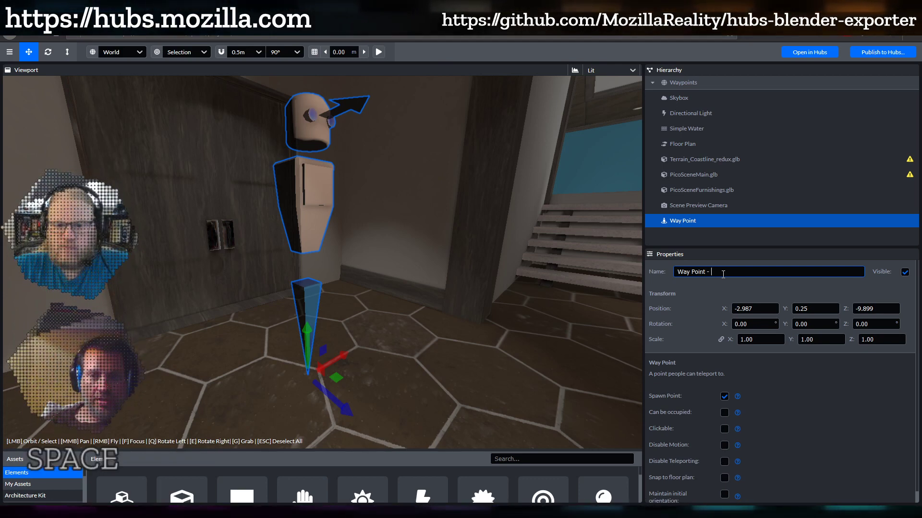
type(" spawn1")
key("Return")
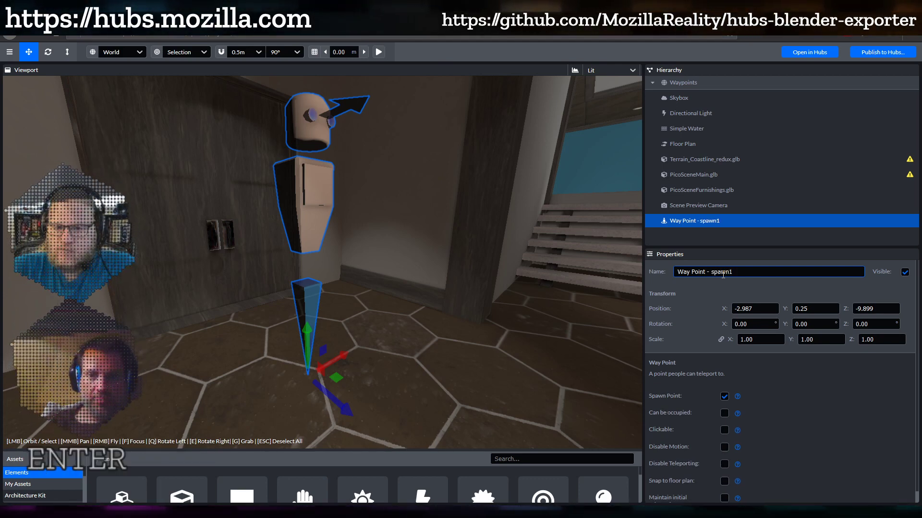
Move the spawn1 way point along X to about -1.68 and rotate it around Y to about -27°
left_click_drag(526, 255, 418, 341)
scroll(461, 307, "down", 5)
key("r")
left_click_drag(344, 369, 365, 372)
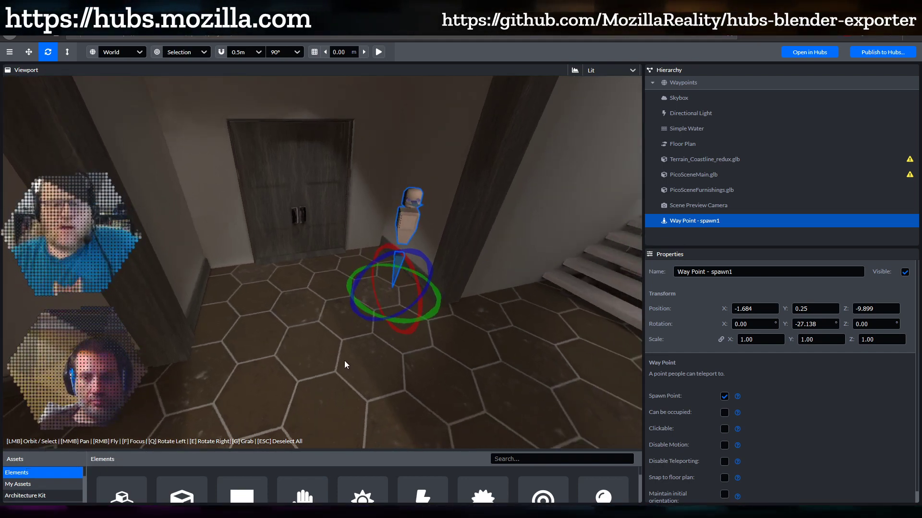
Duplicate the spawn1 way point, move the copy along X to about -2.51 and rotate it around Y to about -6.7°
left_click_drag(348, 353, 329, 338)
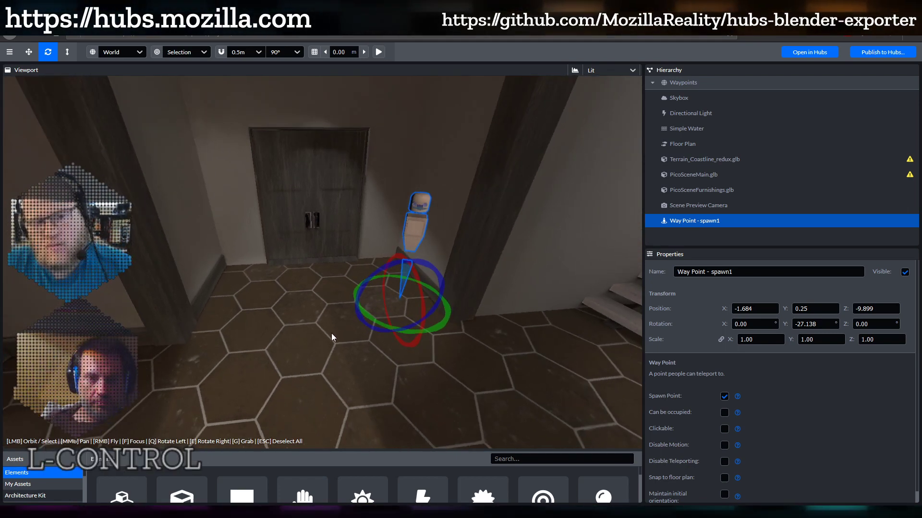
key("ctrl+d")
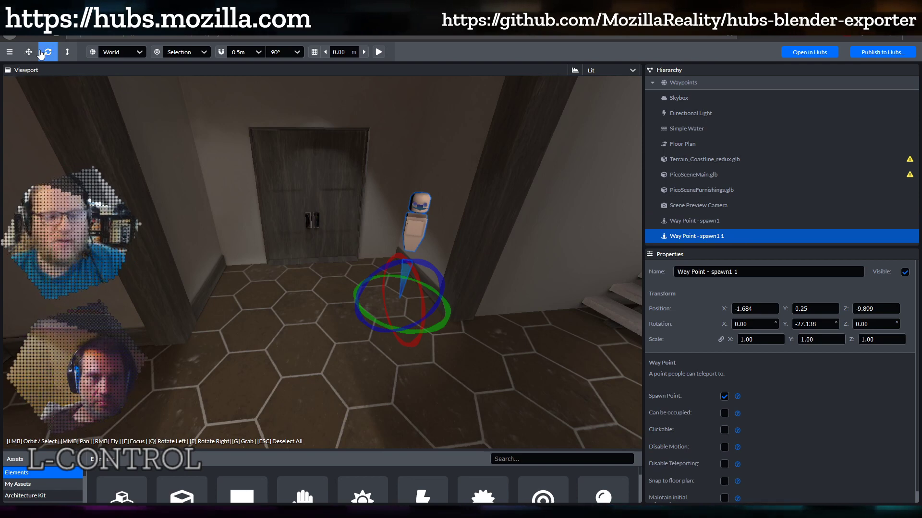
left_click(30, 53)
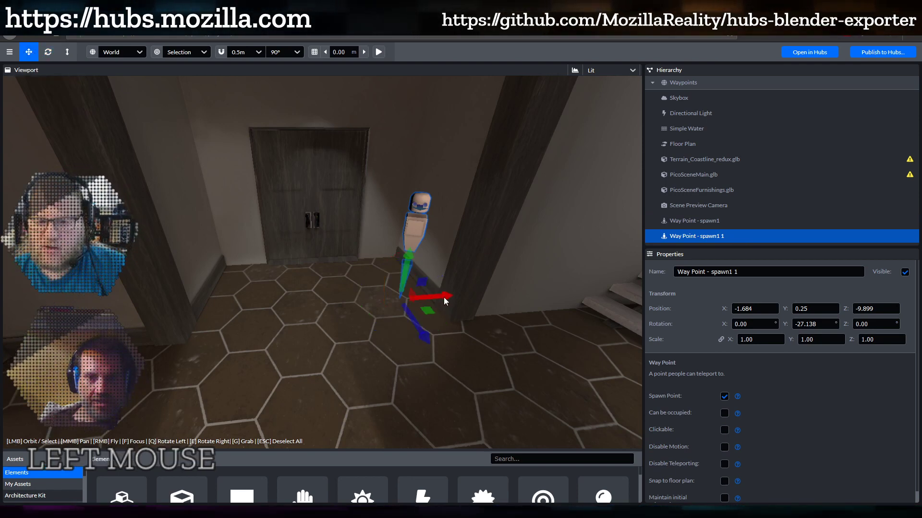
left_click_drag(445, 301, 398, 331)
key("r")
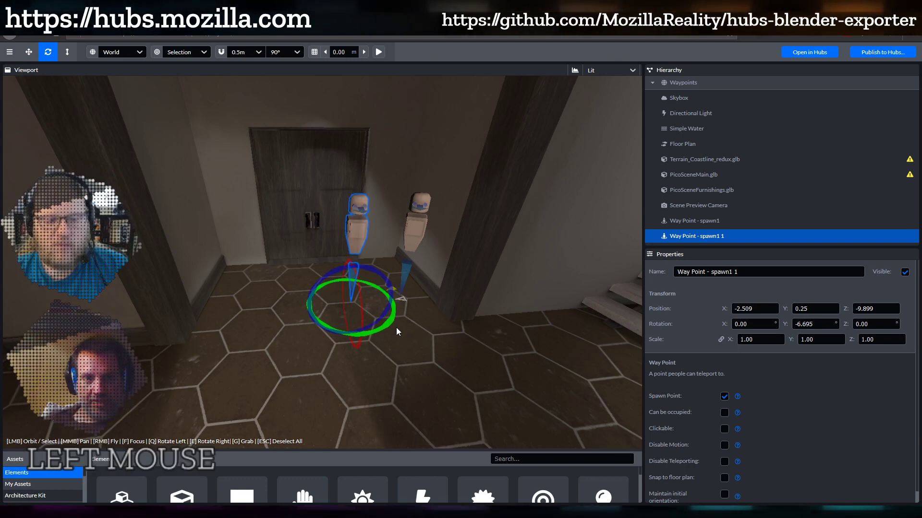
Duplicate the second way point, move the copy along X to about -3.3 and rotate it around Y to about 3.9°
key("ctrl+d")
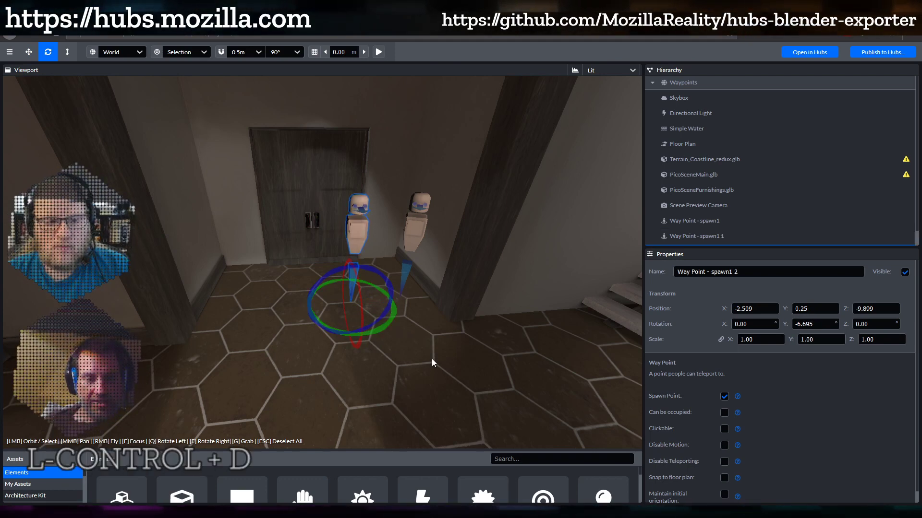
key("w")
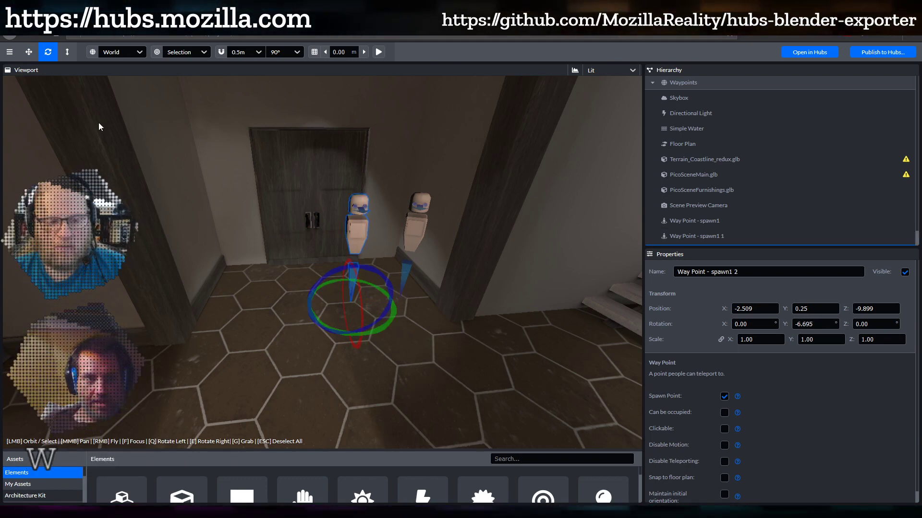
left_click(28, 53)
left_click_drag(388, 306, 343, 314)
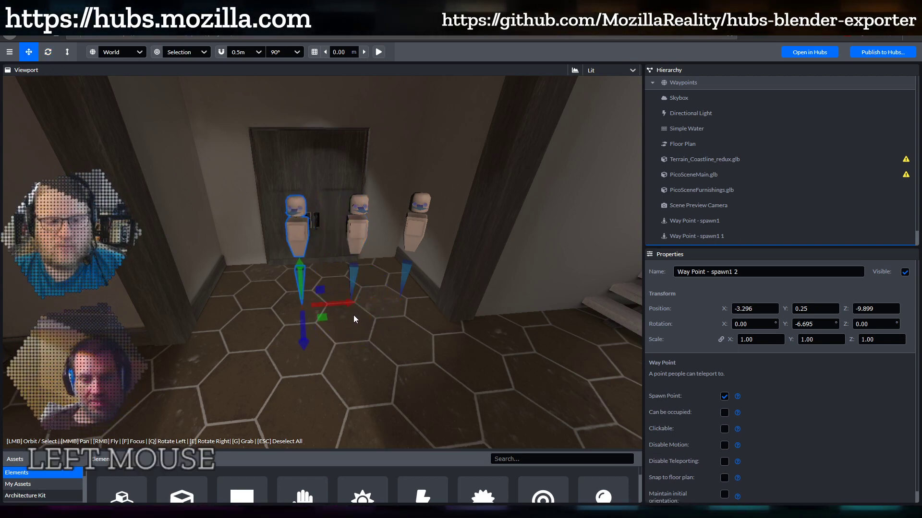
key("e")
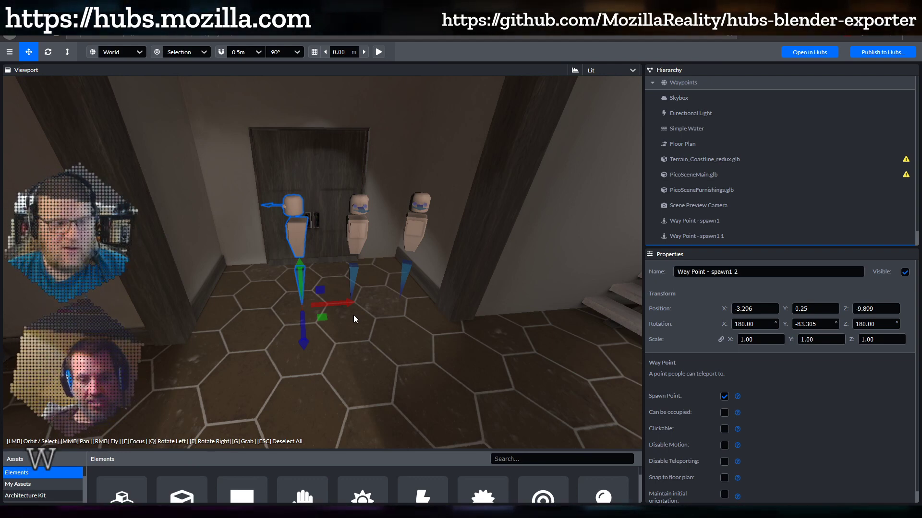
key("q")
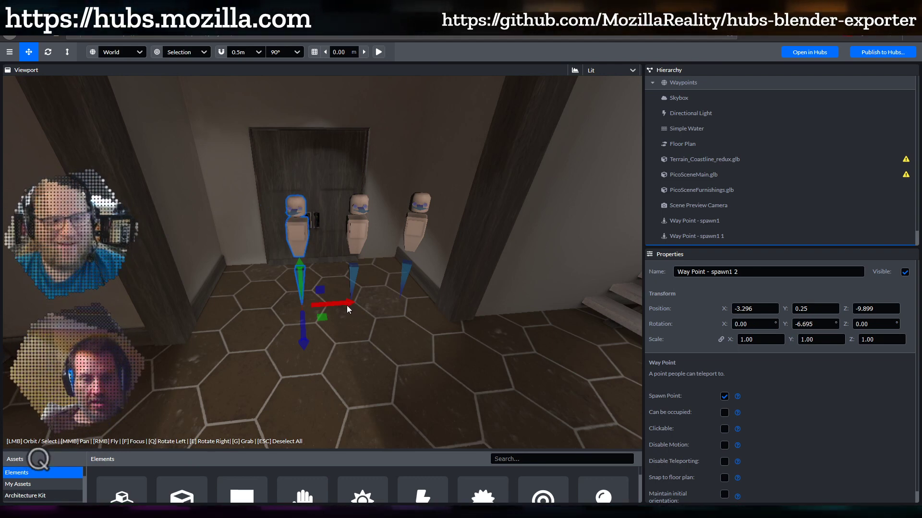
key("r")
left_click_drag(326, 338, 330, 339)
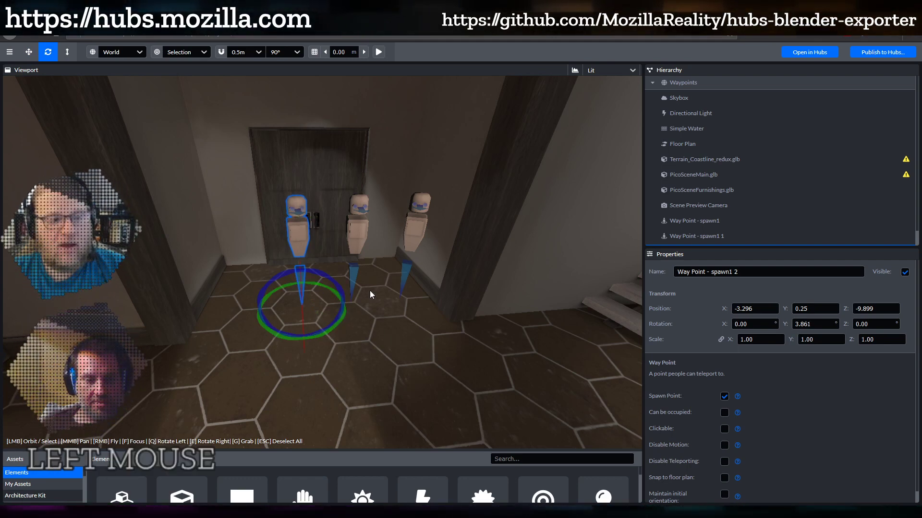
Duplicate the third way point, move the copy along X to about -4.18 and rotate it around Y to about 18.5°
key("ctrl+d")
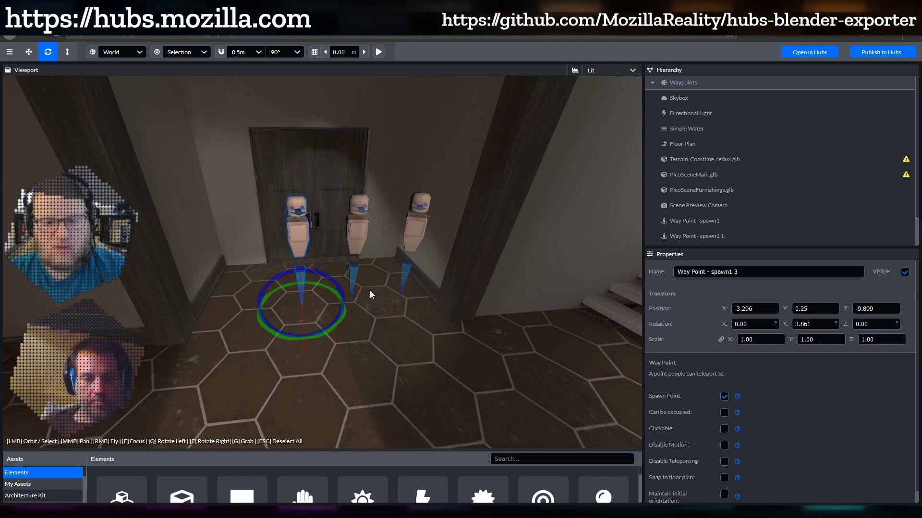
left_click(31, 53)
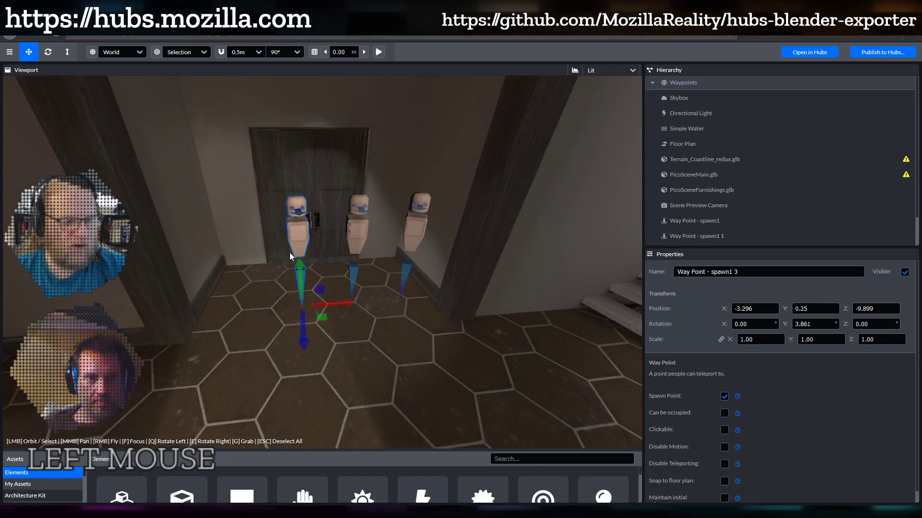
left_click_drag(351, 305, 296, 317)
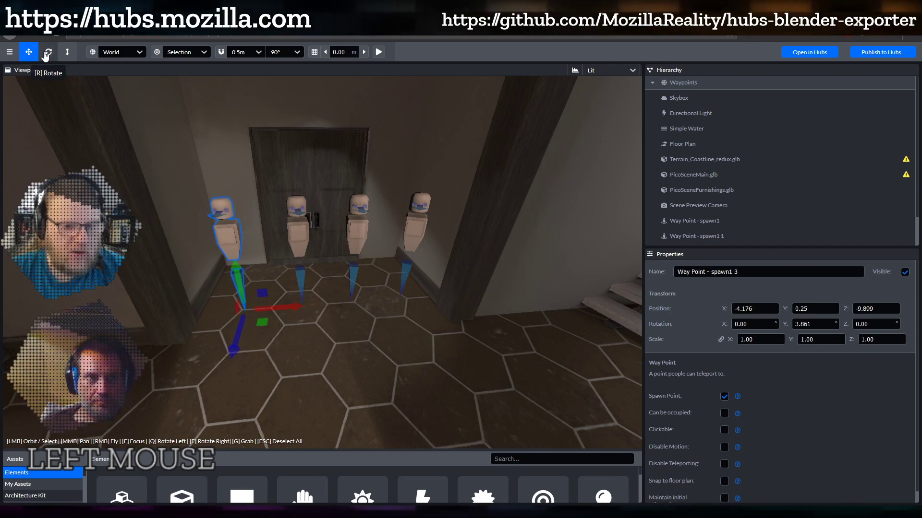
left_click(46, 57)
left_click_drag(204, 340, 213, 342)
mouse_move(503, 270)
left_mouse_down()
mouse_move(484, 306)
mouse_move(498, 265)
left_mouse_up()
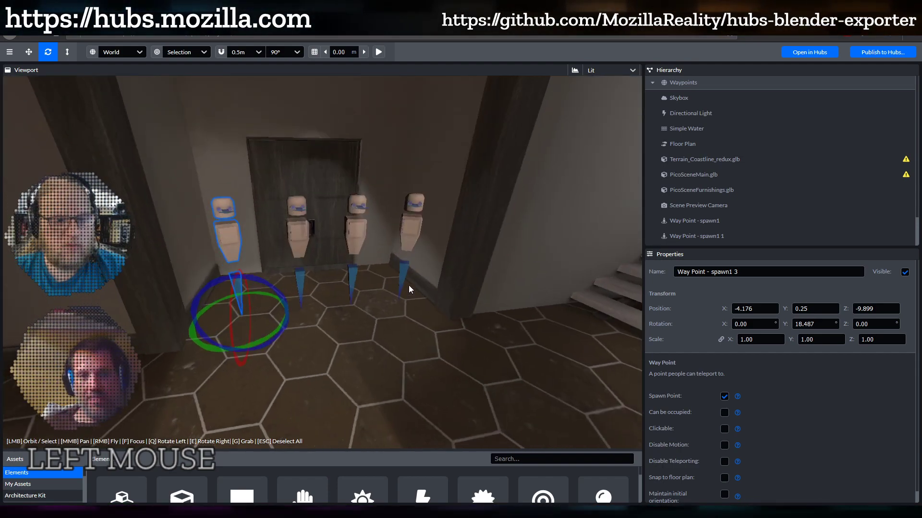
Inspect the row of four spawn points from several angles, including the view they face into the room
left_click_drag(411, 290, 385, 272)
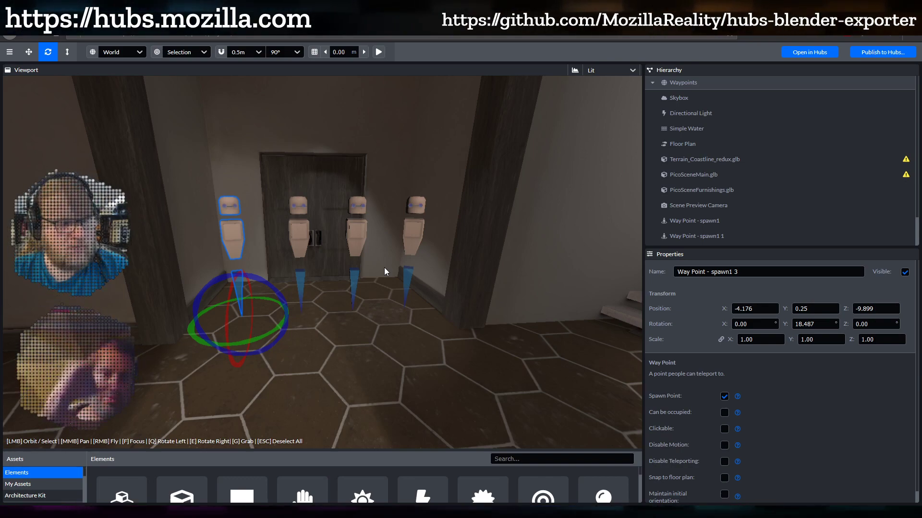
left_click_drag(420, 326, 473, 196)
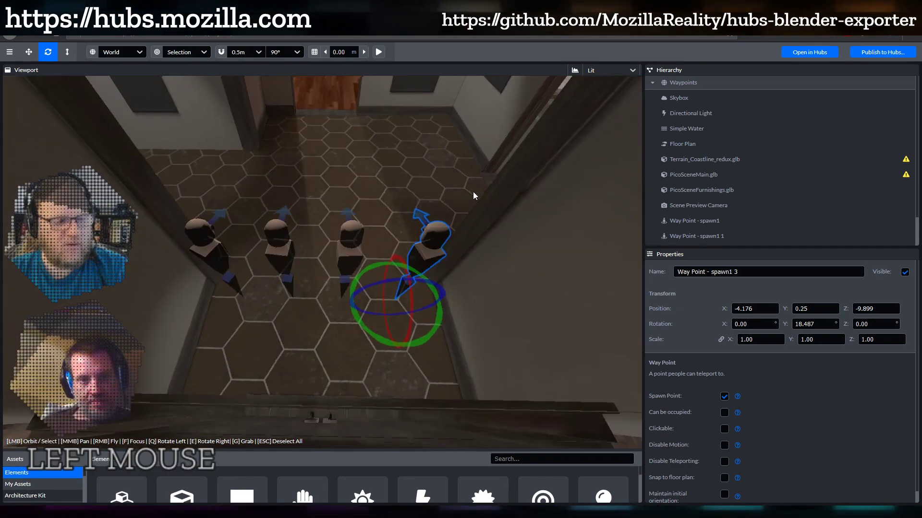
middle_click_drag(472, 196, 397, 309, "shift")
scroll(396, 303, "up", 5)
left_click_drag(397, 303, 430, 402)
scroll(331, 307, "down", 2)
scroll(363, 356, "up", 2)
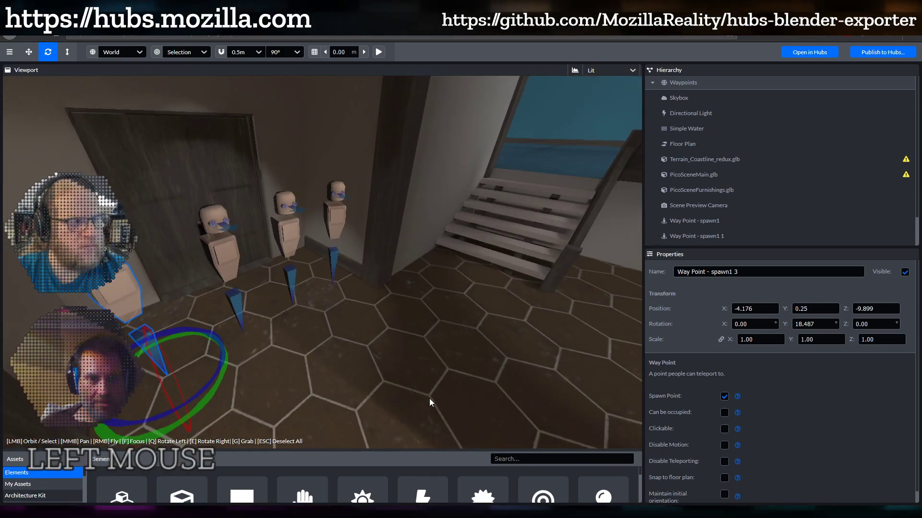
left_click_drag(403, 271, 656, 301)
left_click_drag(397, 321, 451, 335)
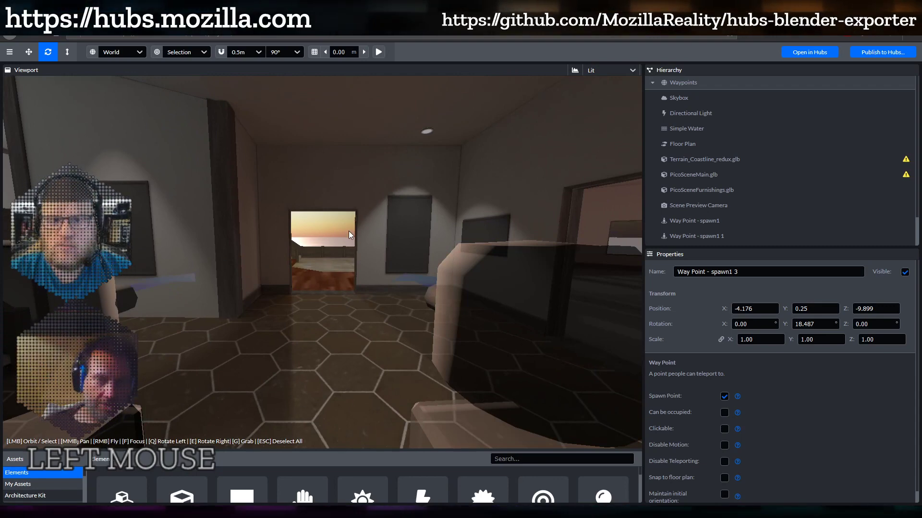
left_click_drag(357, 313, 402, 315)
scroll(418, 327, "down", 3)
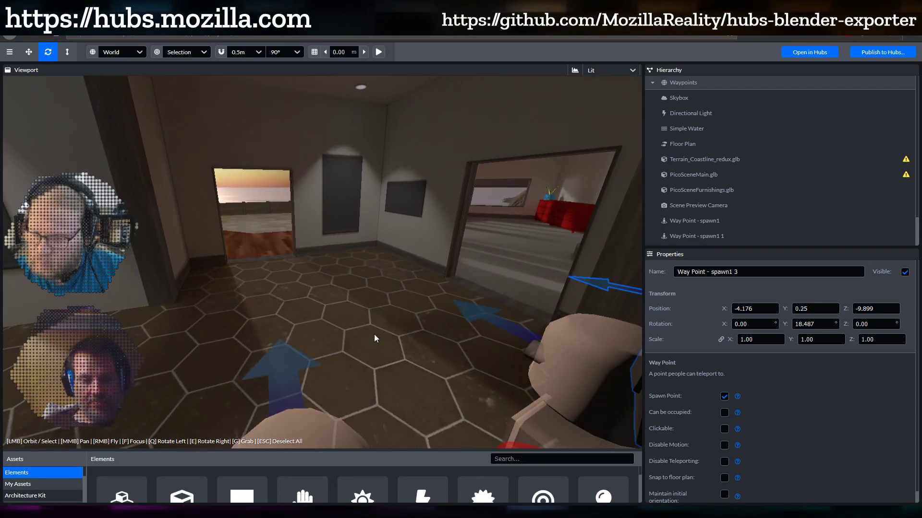
left_click_drag(375, 351, 360, 331)
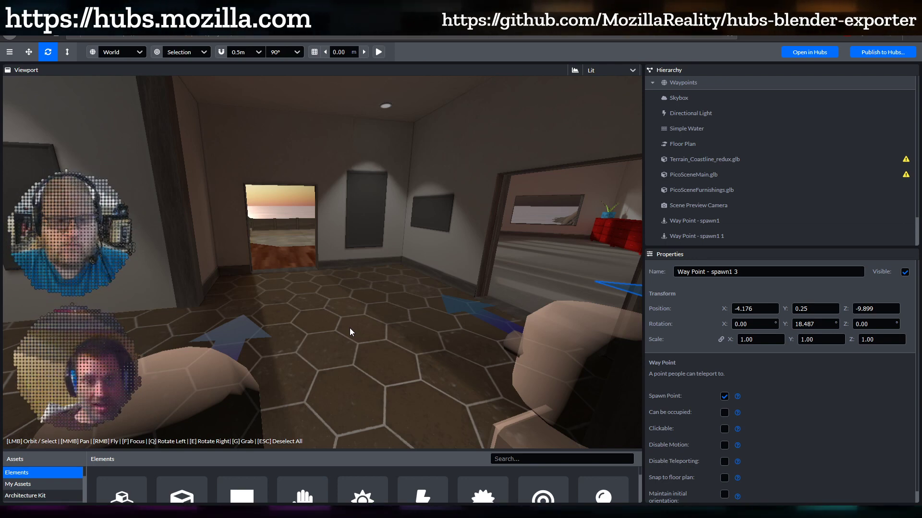
Fly through the hallway in front of the spawn points to examine what arriving visitors would see, ending on the row by the door
right_click_drag(349, 331, 334, 298)
key("w")
key("d")
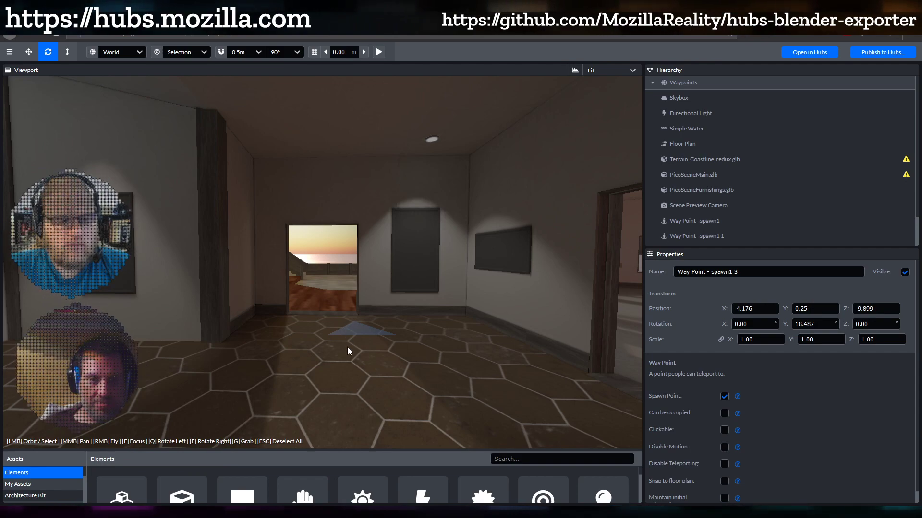
right_click_drag(340, 329, 430, 268)
key("w")
key("w")
key("a")
key("w")
key("s")
key("s")
key("w")
key("a")
key("d")
key("w")
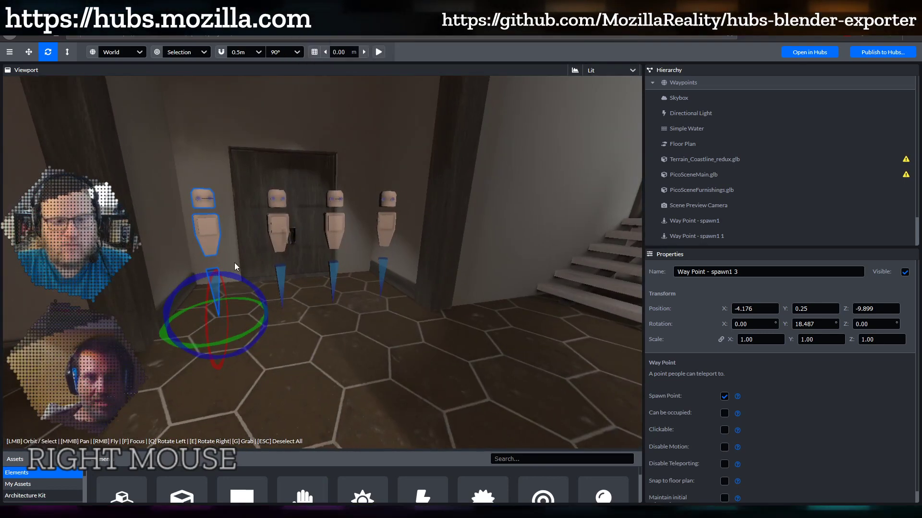
Select the way point spawn1 1 and enlarge the properties area to show all of its way point options
scroll(819, 413, "down", 1)
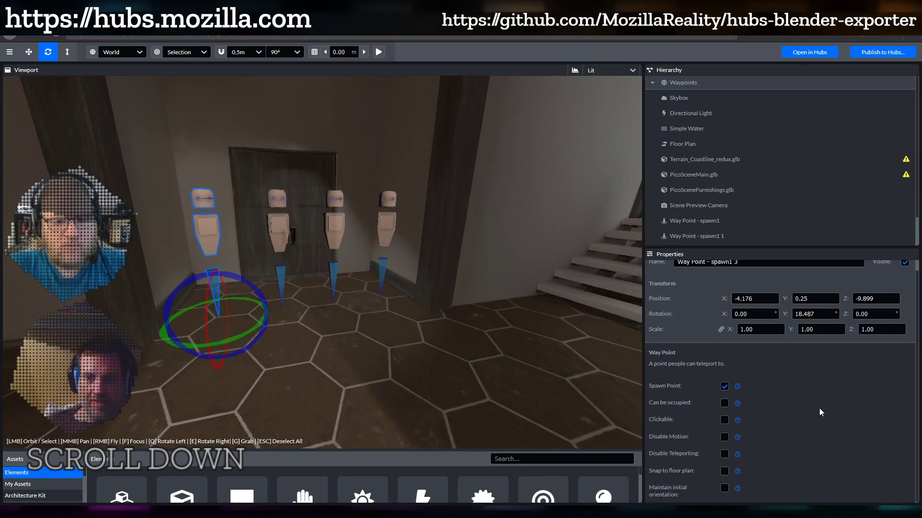
right_click(271, 225)
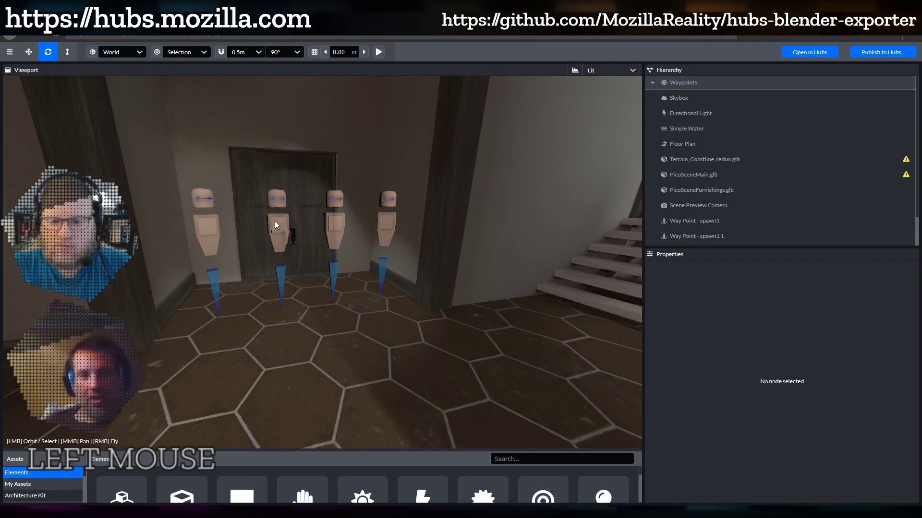
left_click(274, 213)
left_click(336, 218)
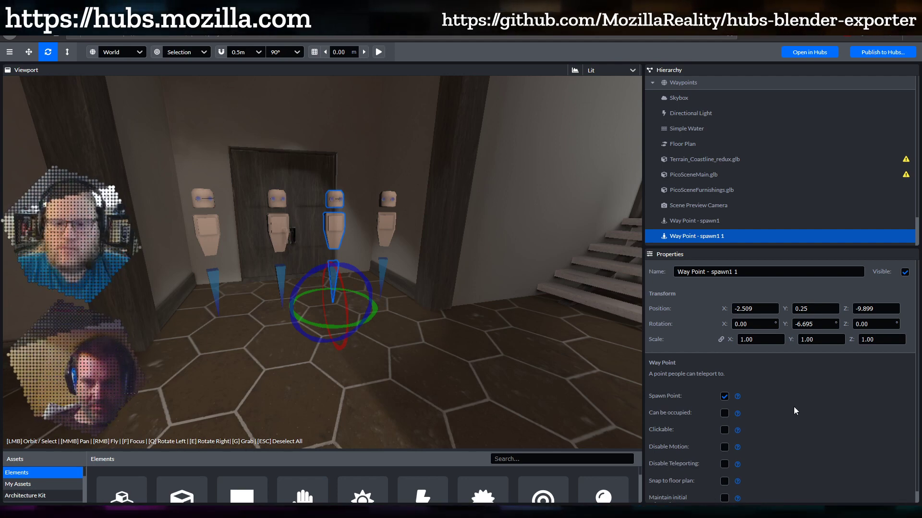
scroll(735, 389, "down", 1)
left_click_drag(775, 246, 778, 128)
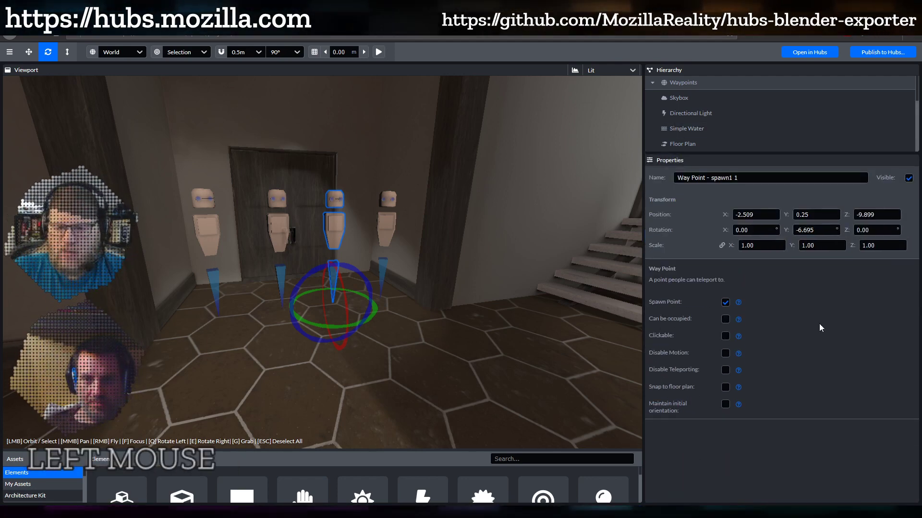
Select all four way points by the door, turn off Spawn Point for them together, and check the setting on individual ones
left_click(394, 226, "shift")
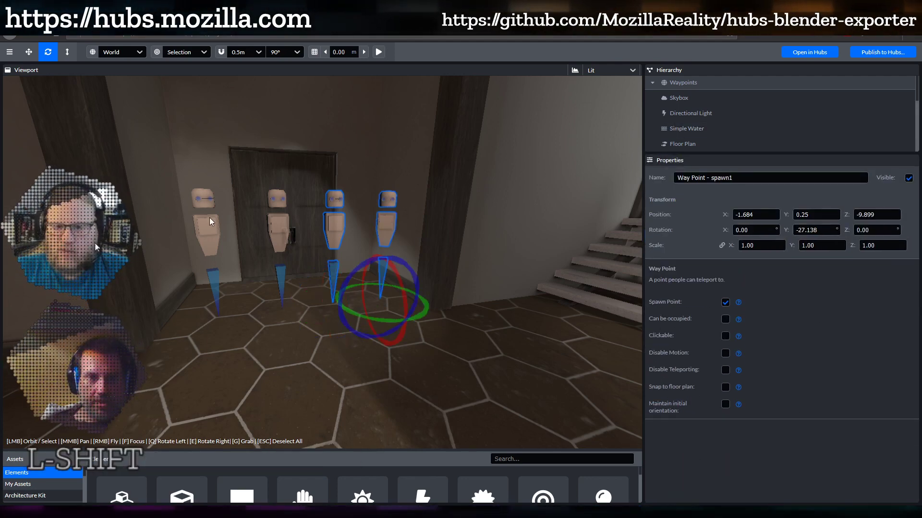
left_click(278, 228, "shift")
left_click(218, 229, "shift")
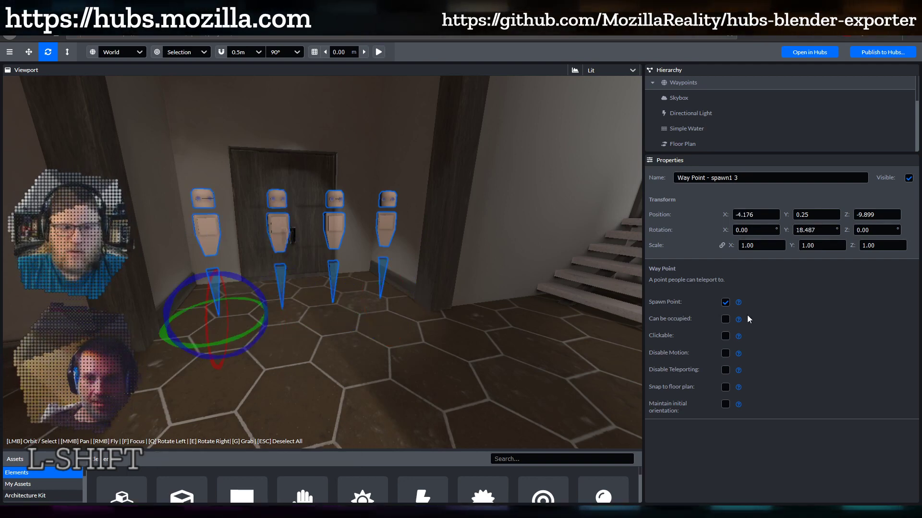
left_click(725, 302)
left_click(336, 233)
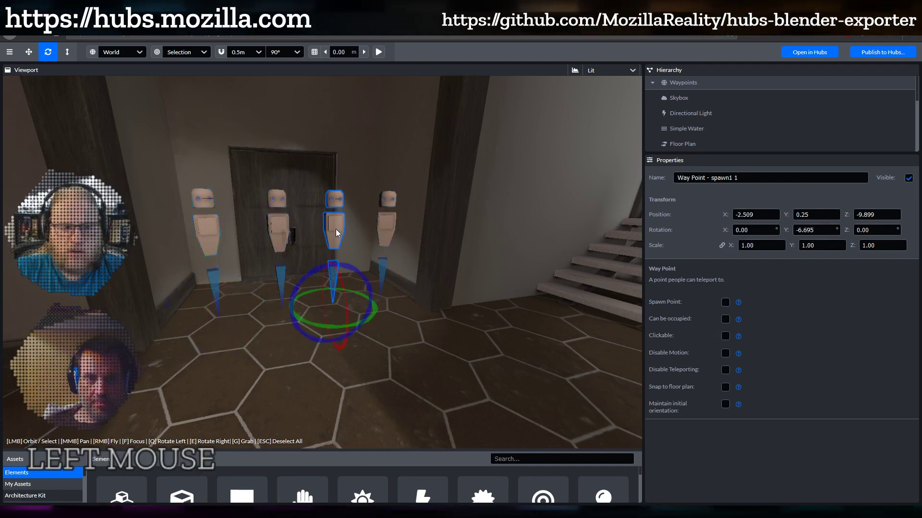
left_click(391, 227)
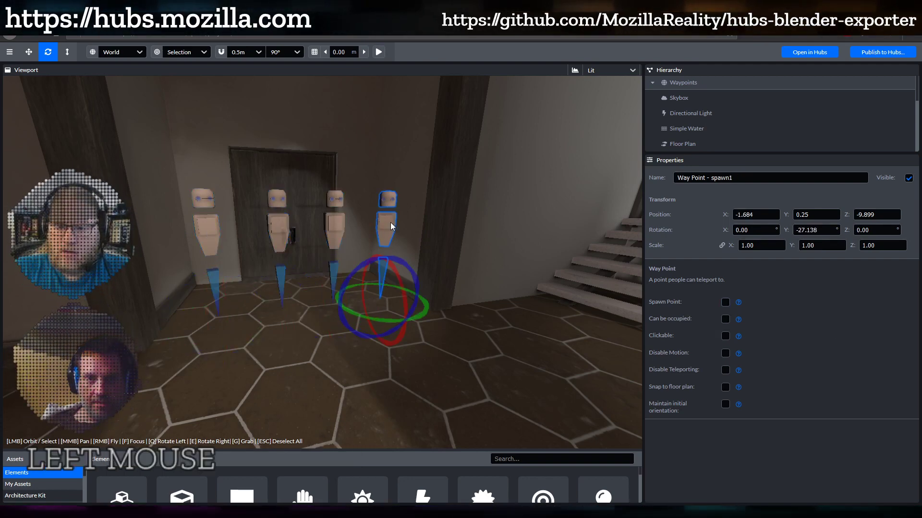
Select all four way points by the door again and turn Spawn Point on for them together
left_click(206, 230)
left_click(277, 231, "shift")
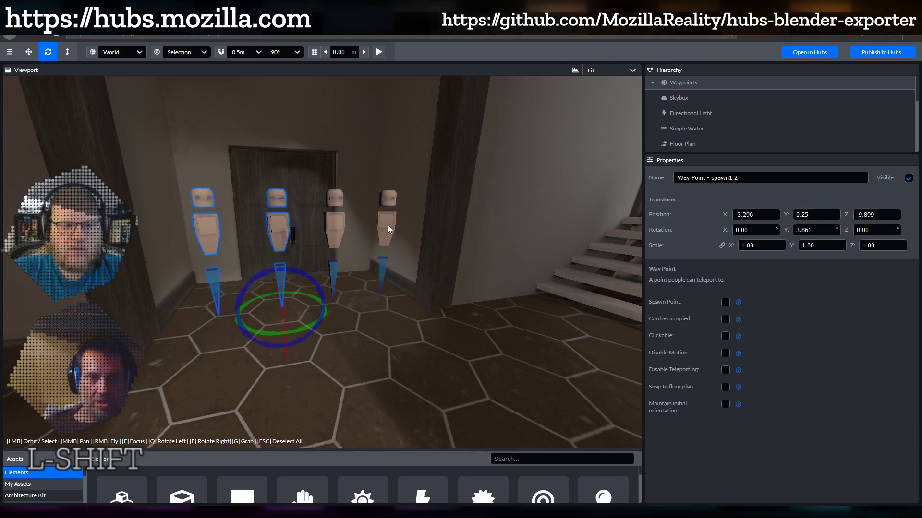
left_click(336, 226, "shift")
left_click(388, 227, "shift")
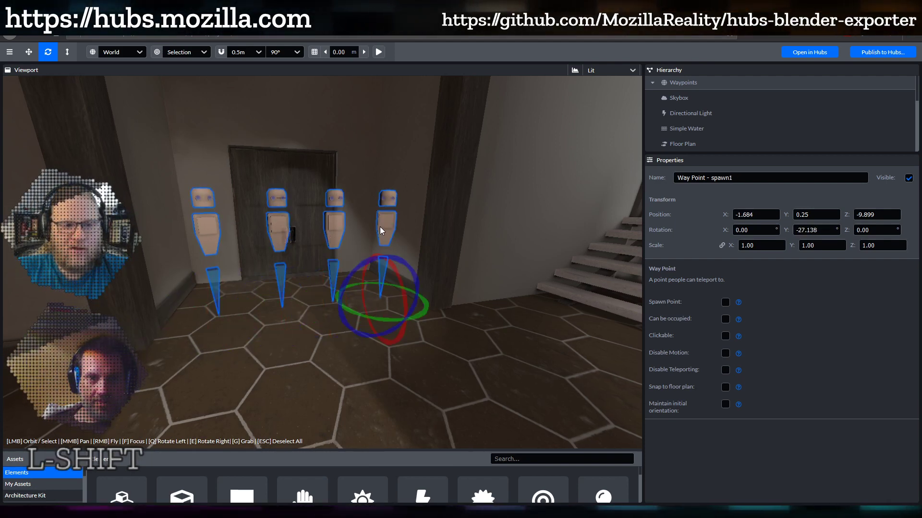
left_click_drag(329, 344, 769, 318)
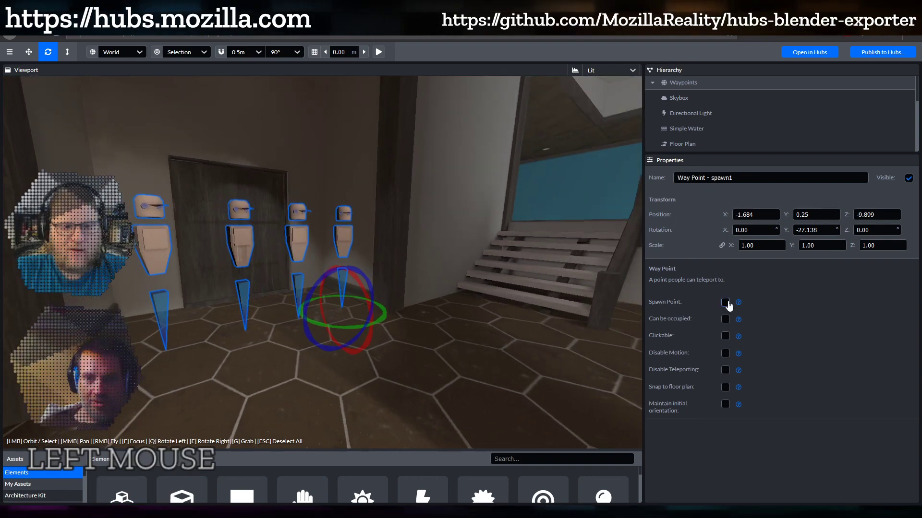
scroll(422, 287, "down", 3)
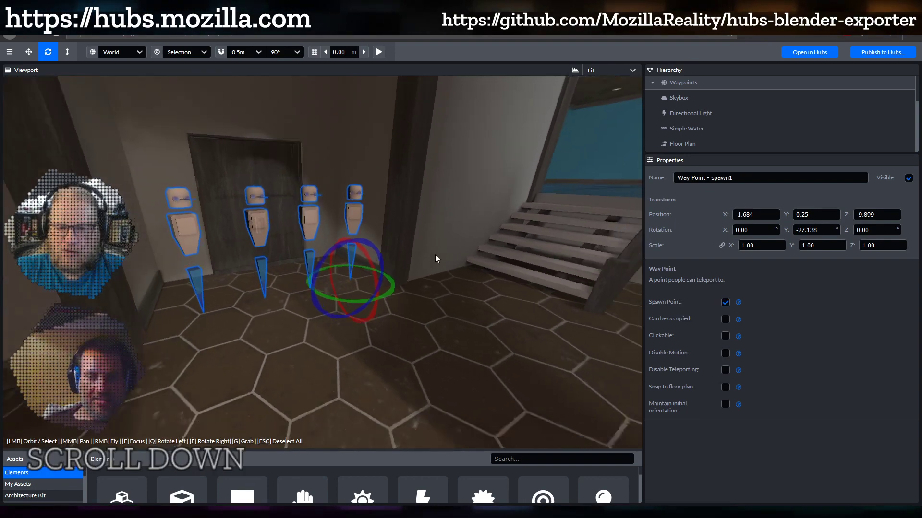
left_click_drag(422, 287, 451, 318)
scroll(485, 307, "down", 3)
scroll(448, 309, "up", 3)
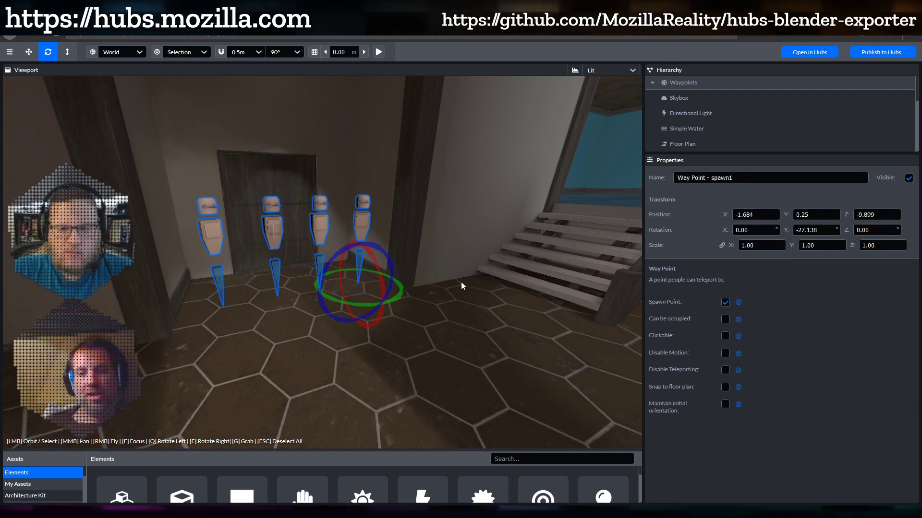
left_click_drag(462, 286, 432, 281)
Enlarge the assets area and place a new way point on the wooden floor between the armchairs, at about X 0.51, Z 0.14
scroll(431, 280, "down", 10)
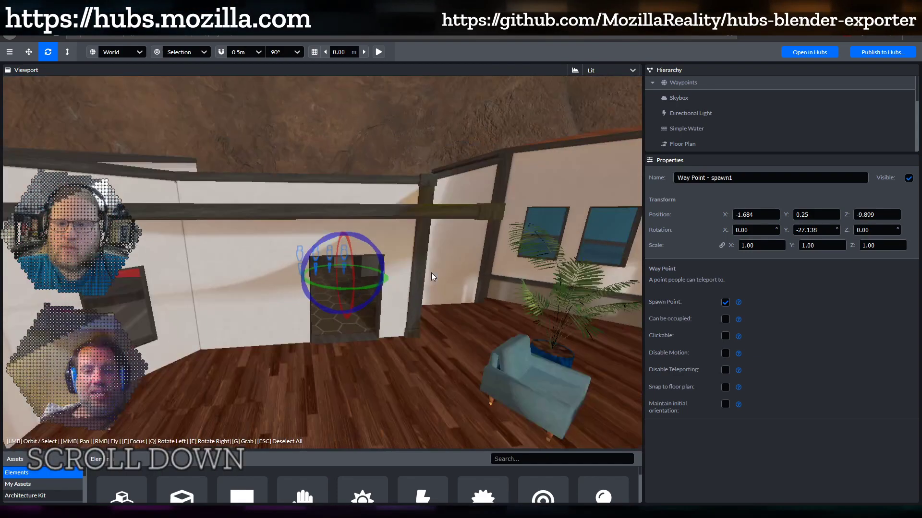
left_click_drag(383, 368, 405, 372)
middle_click_drag(405, 373, 355, 336, "shift")
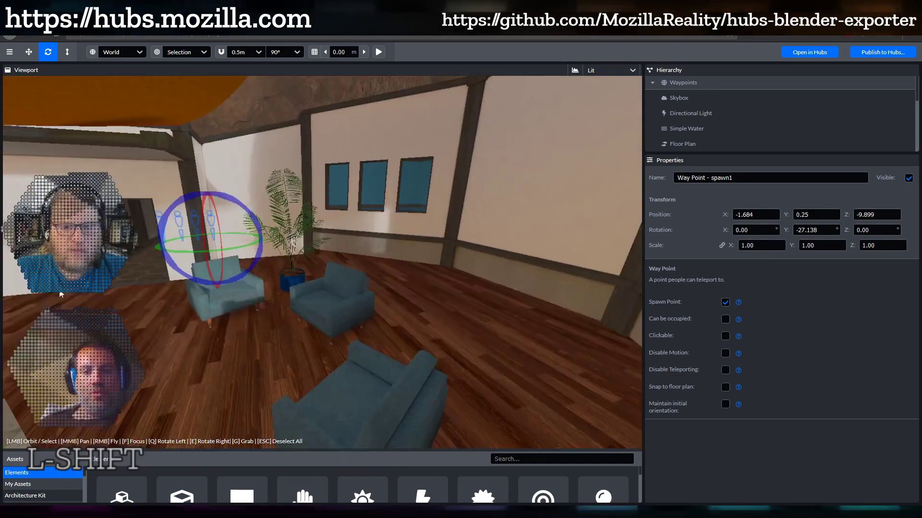
scroll(317, 359, "up", 5)
left_click_drag(317, 359, 346, 327)
middle_click_drag(345, 327, 359, 296, "shift")
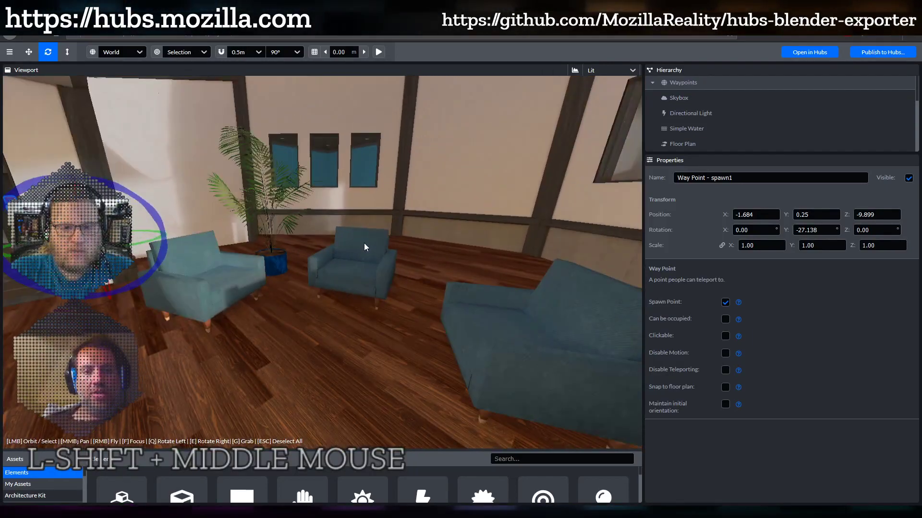
left_click_drag(344, 316, 516, 315)
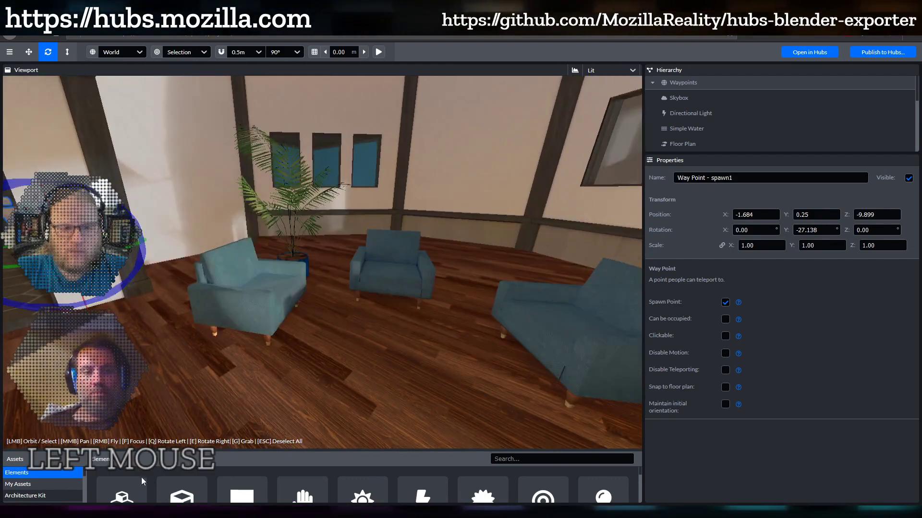
left_click_drag(152, 449, 152, 348)
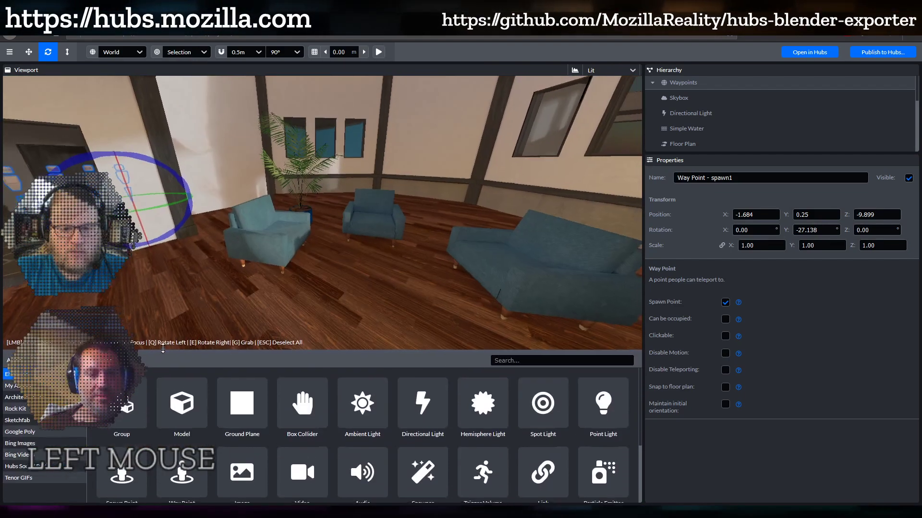
left_click(182, 468)
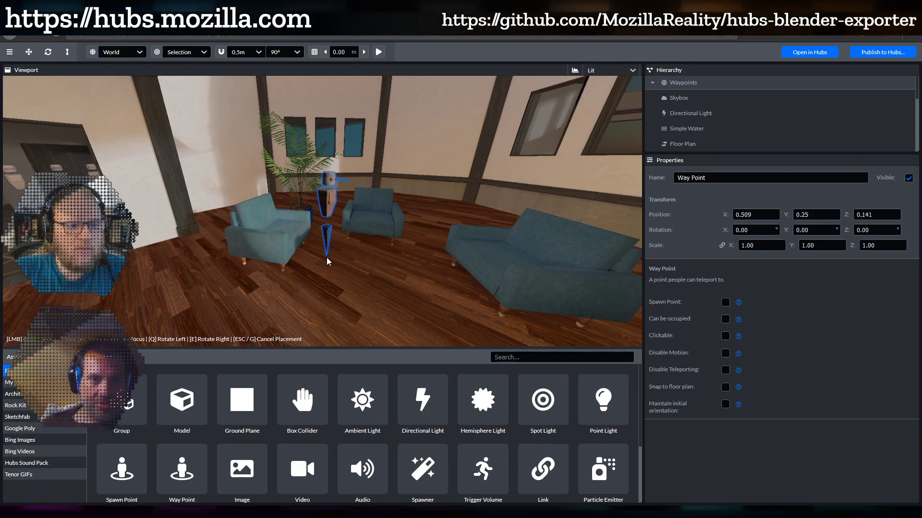
left_click(326, 257)
Rotate the new way point around Y to about 24.4°
key("r")
left_click_drag(436, 216, 416, 286)
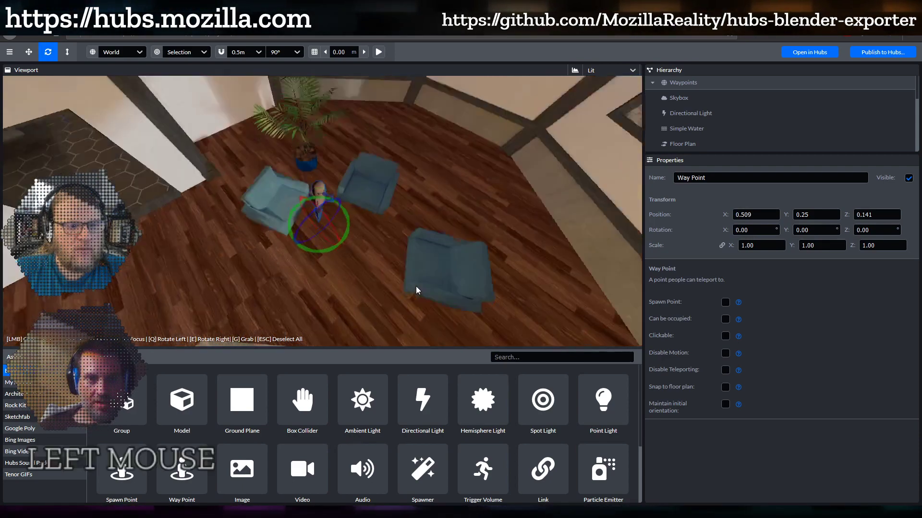
scroll(416, 286, "up", 5)
left_click_drag(434, 254, 379, 255)
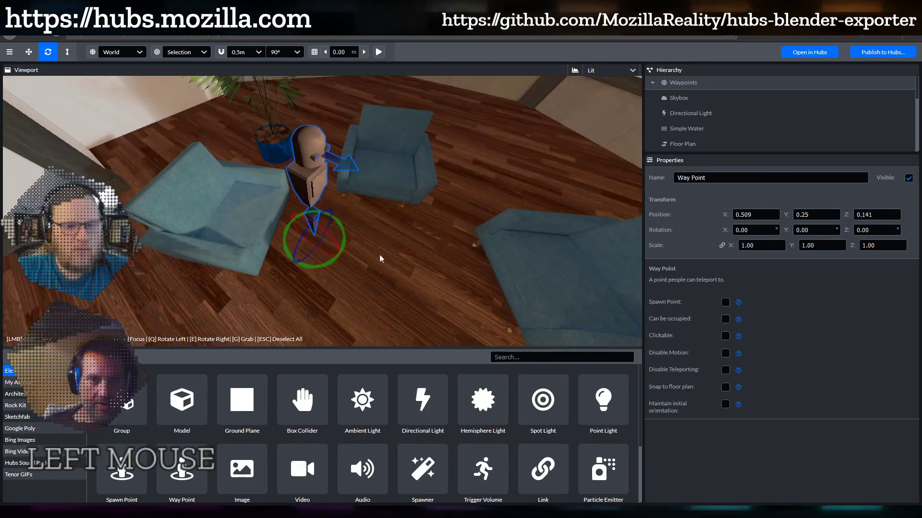
left_click_drag(326, 263, 398, 253)
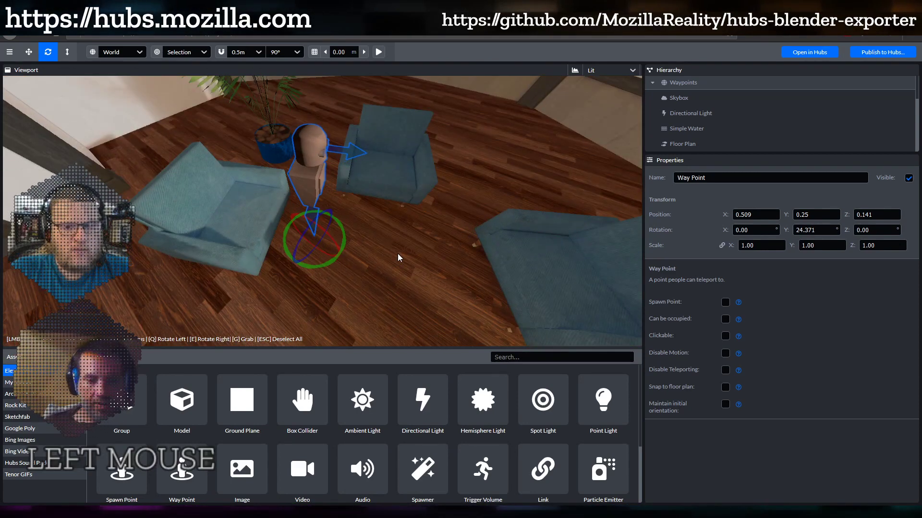
Move the way point onto the armchair nearest the hallway, at about X -0.06, Z -0.75, and lower it to about Y -0.16
left_click(30, 53)
left_click_drag(334, 236, 262, 211)
left_click_drag(329, 267, 388, 241)
middle_click_drag(389, 241, 543, 237, "shift")
left_click_drag(544, 238, 361, 180)
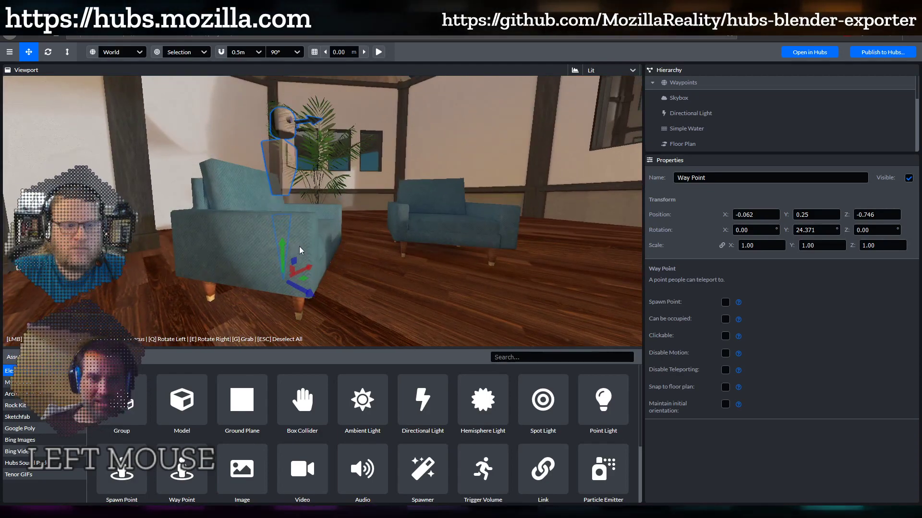
left_click_drag(283, 244, 290, 262)
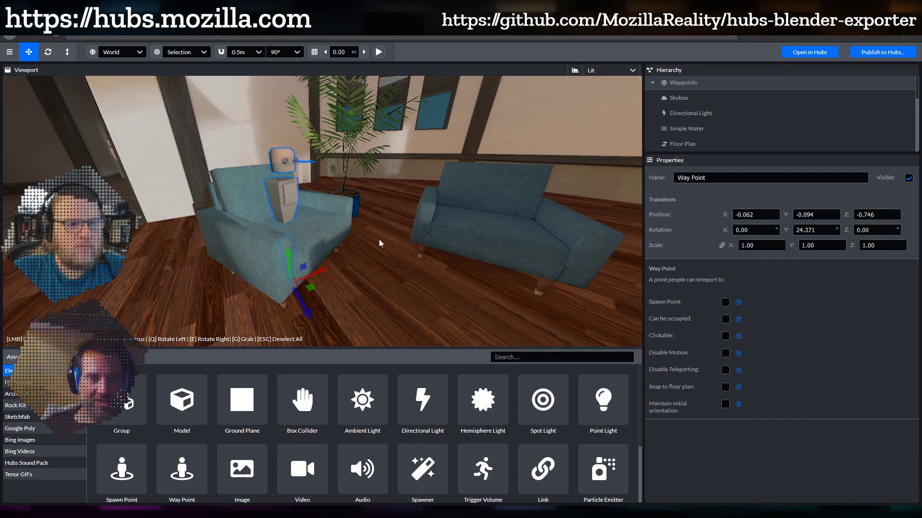
mouse_move(379, 239)
left_mouse_down()
mouse_move(503, 243)
mouse_move(380, 234)
left_mouse_up()
left_click_drag(287, 258, 287, 264)
Fine-tune the way point's horizontal position on the armchair seat to about X -0.06, Z -0.77
left_click_drag(425, 210, 316, 228)
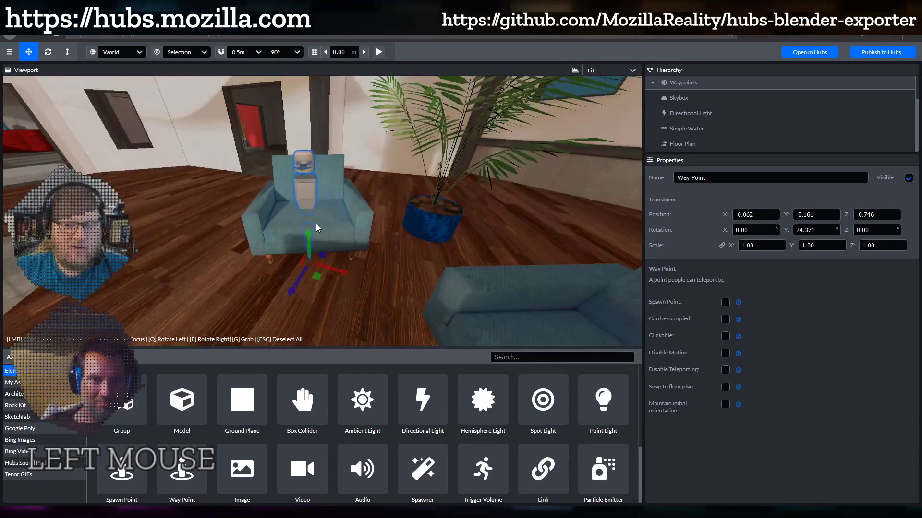
left_click_drag(318, 278, 321, 284)
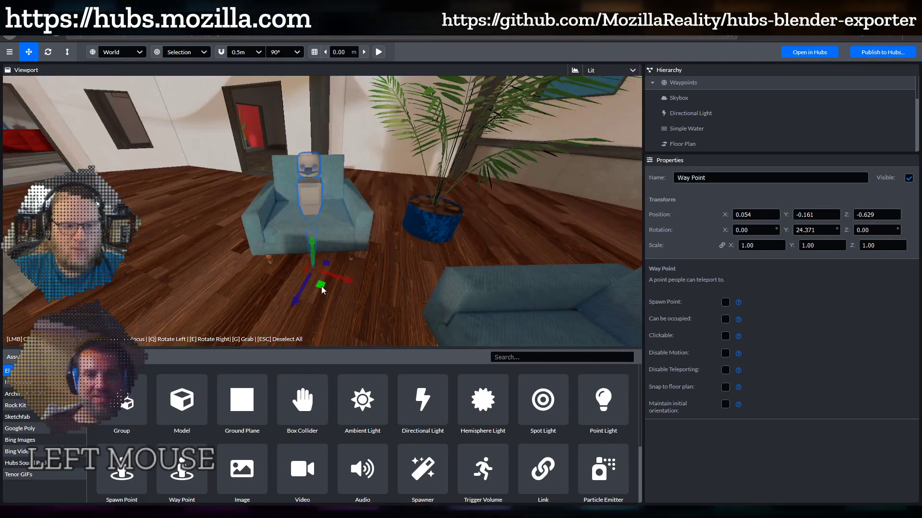
left_click_drag(353, 254, 318, 258)
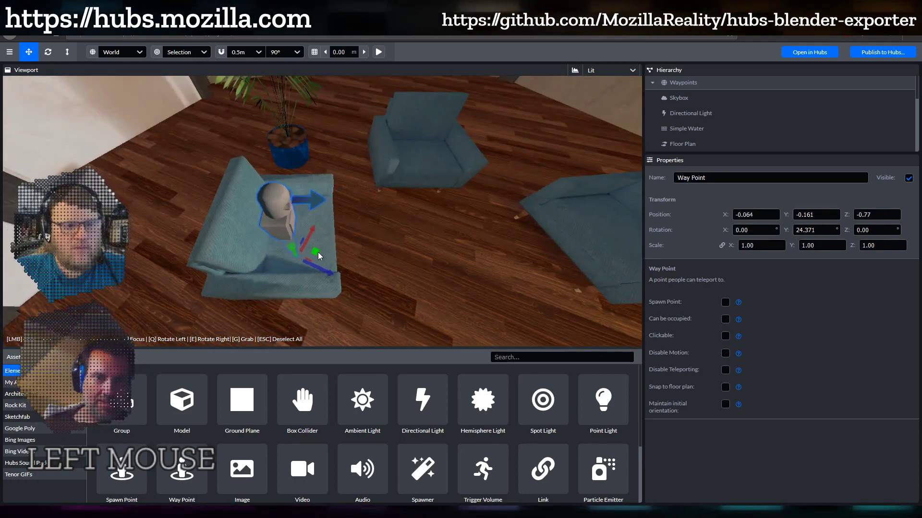
Enable Can be occupied, Clickable and Disable Motion for the way point on the armchair
left_click_drag(383, 231, 442, 201)
middle_click_drag(442, 201, 447, 238, "shift")
left_click_drag(447, 238, 420, 227)
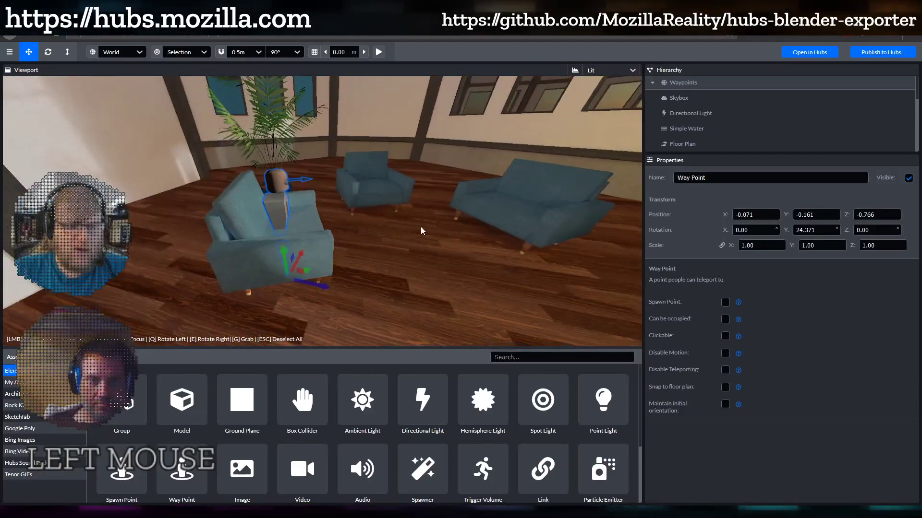
middle_click_drag(421, 227, 445, 276, "shift")
left_click_drag(445, 276, 445, 278)
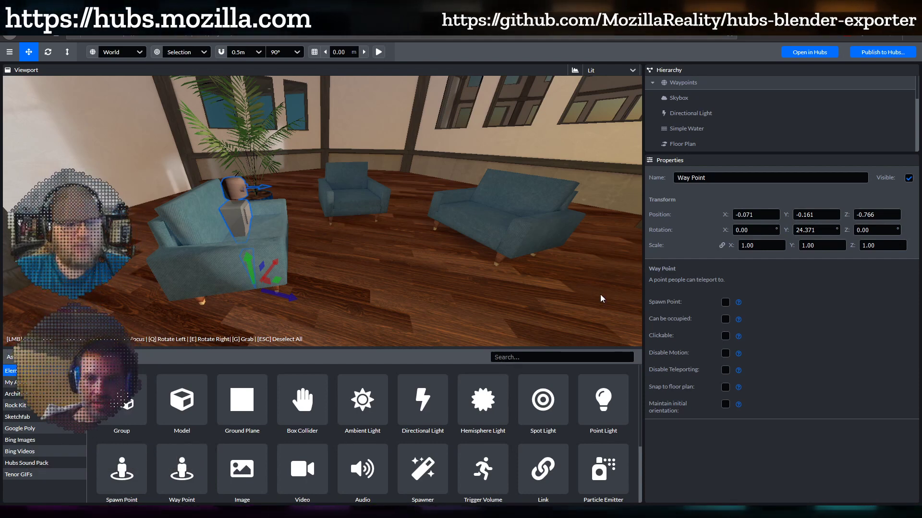
left_click(725, 319)
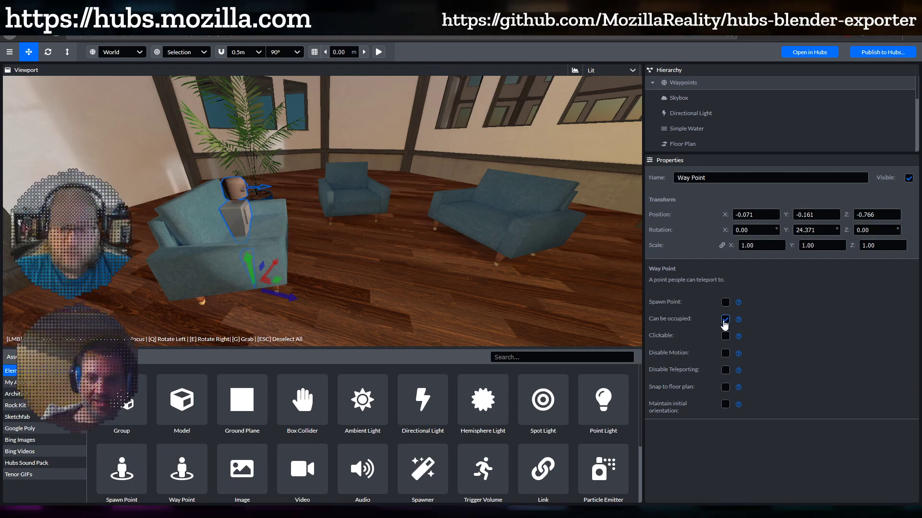
left_click(725, 336)
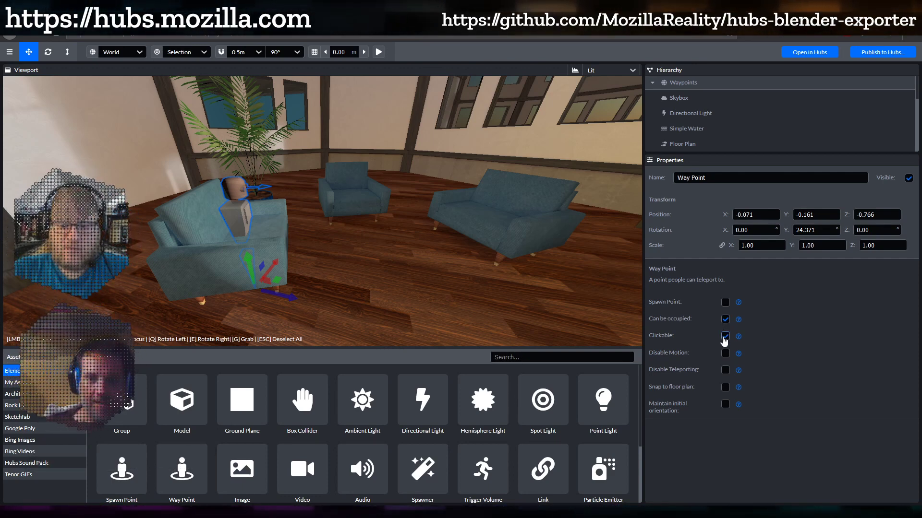
left_click(726, 355)
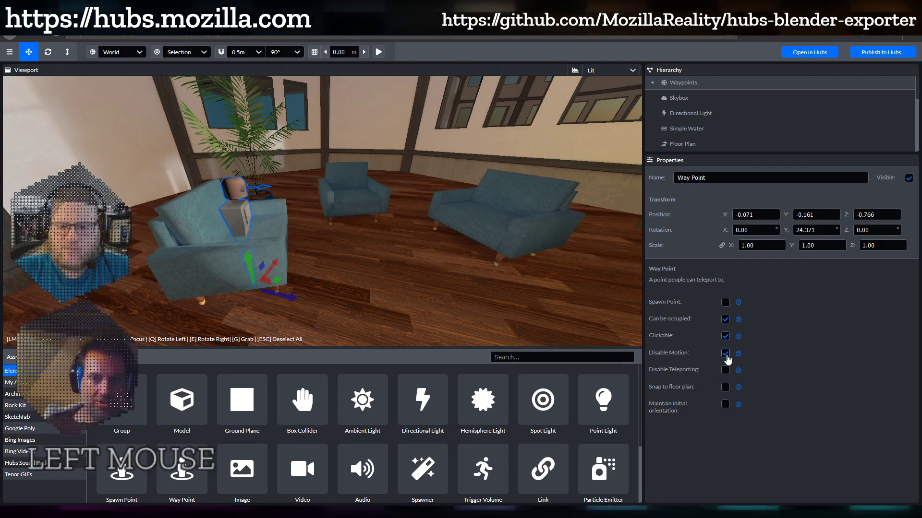
Duplicate the seat way point and move the copy onto the armchair beside the potted plant, at about X 2.00, Z 0.43
right_click_drag(403, 268, 403, 267)
key("d")
mouse_move(495, 274)
right_mouse_down()
mouse_move(506, 284)
mouse_move(495, 274)
right_mouse_up()
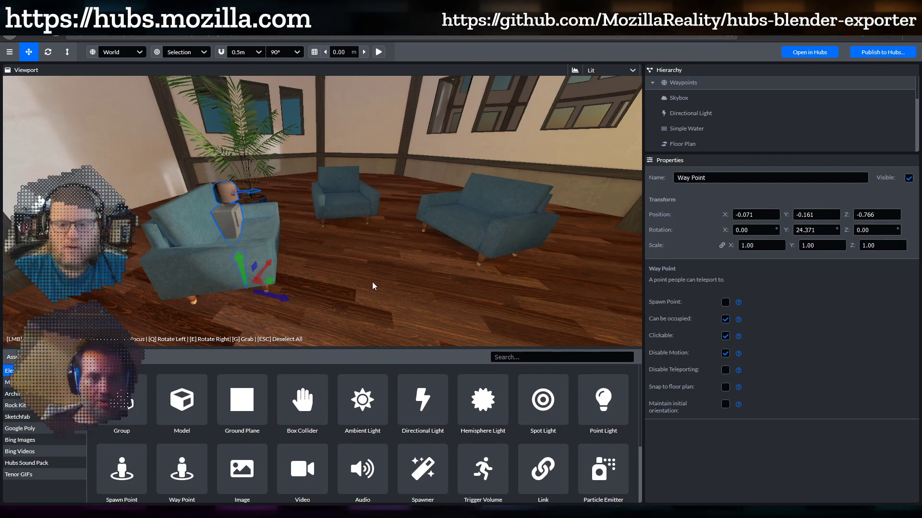
left_click_drag(414, 286, 397, 298)
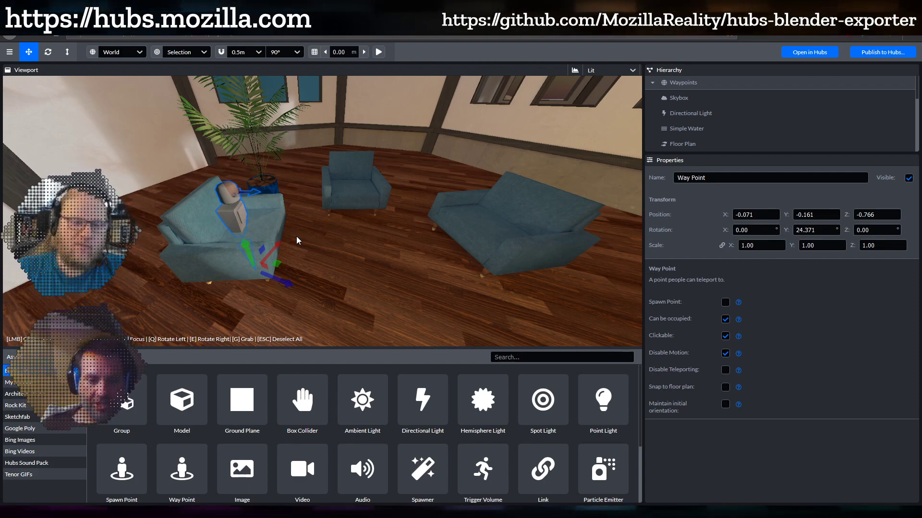
left_click_drag(332, 223, 330, 235)
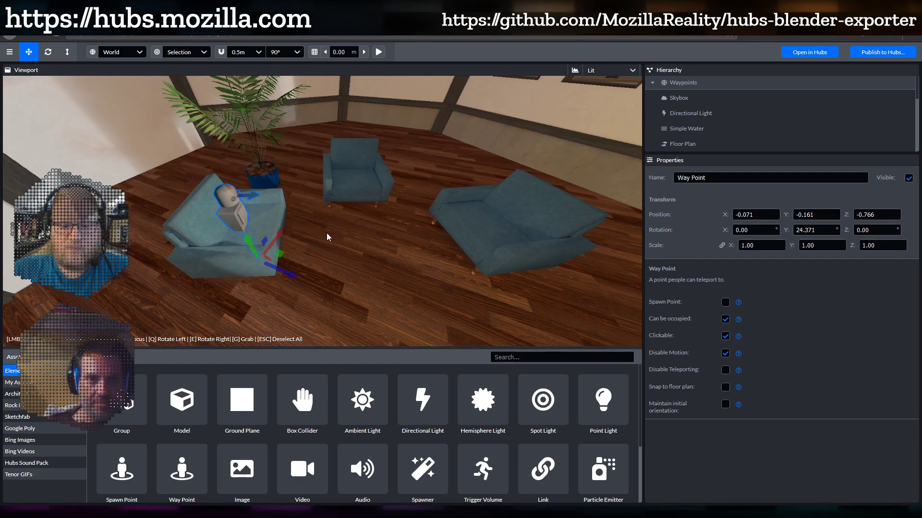
mouse_move(496, 293)
left_mouse_down()
mouse_move(484, 267)
mouse_move(486, 283)
left_mouse_up()
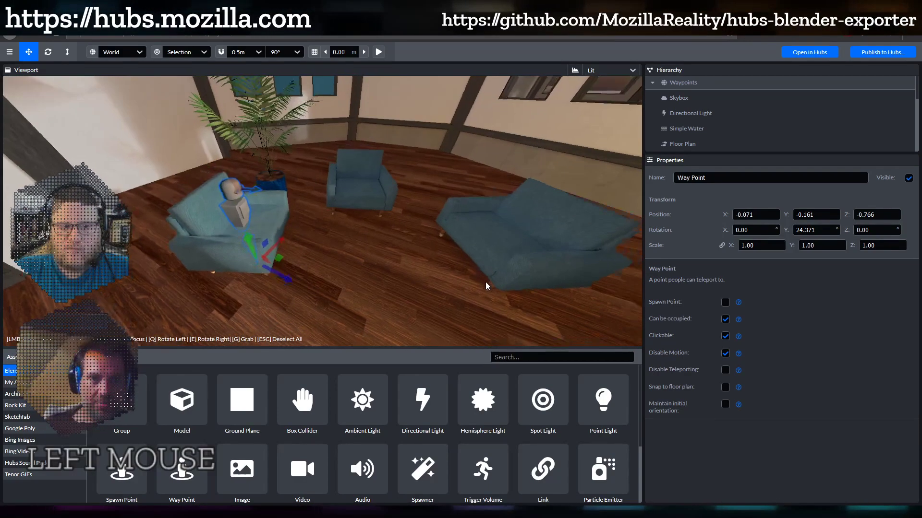
key("ctrl+d")
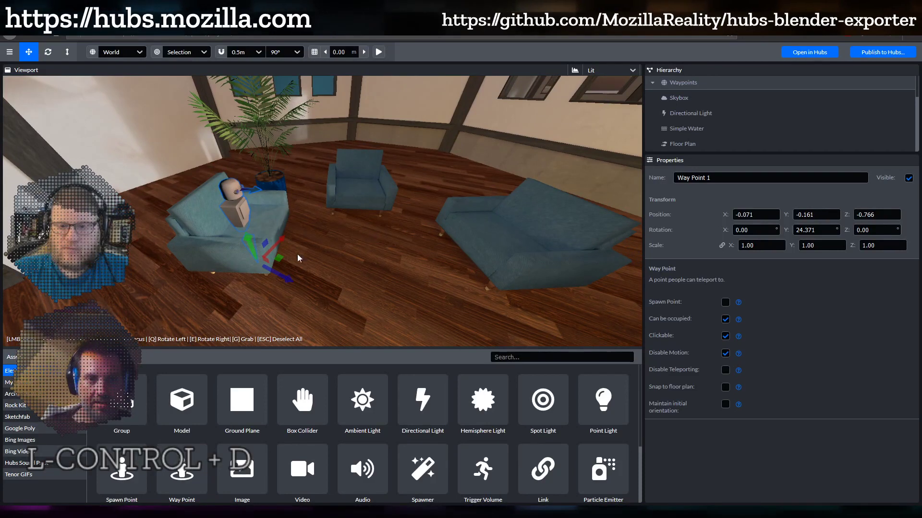
left_click_drag(283, 260, 459, 252)
scroll(457, 238, "up", 3)
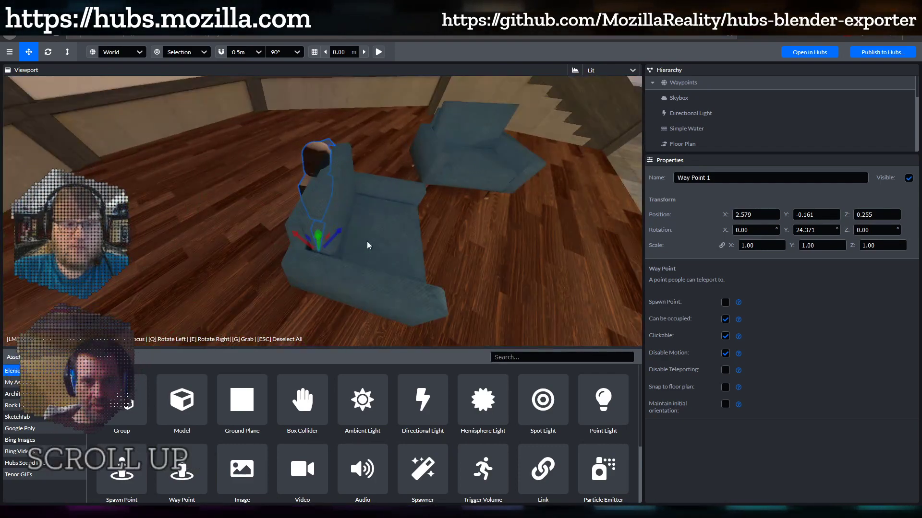
left_click_drag(367, 242, 391, 260)
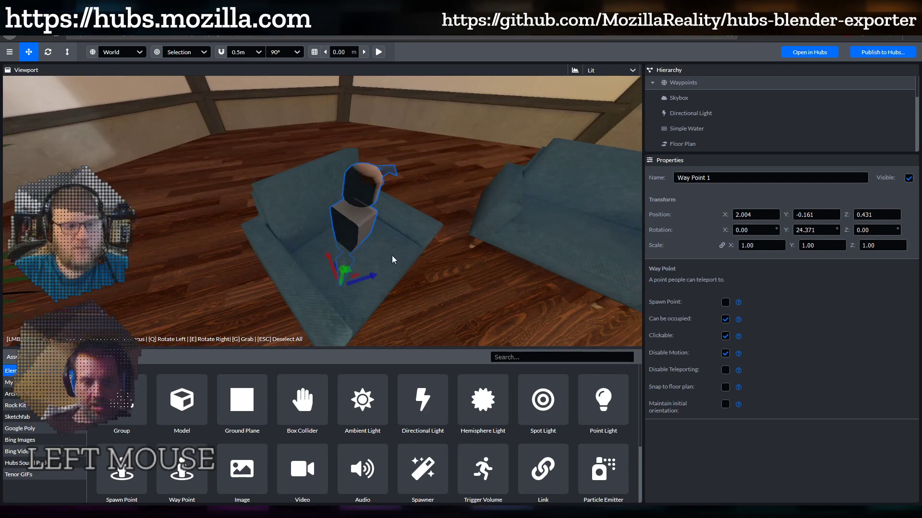
Rotate the copied way point around Y to about -65.6° and set the rotation snap to 5°
key("e")
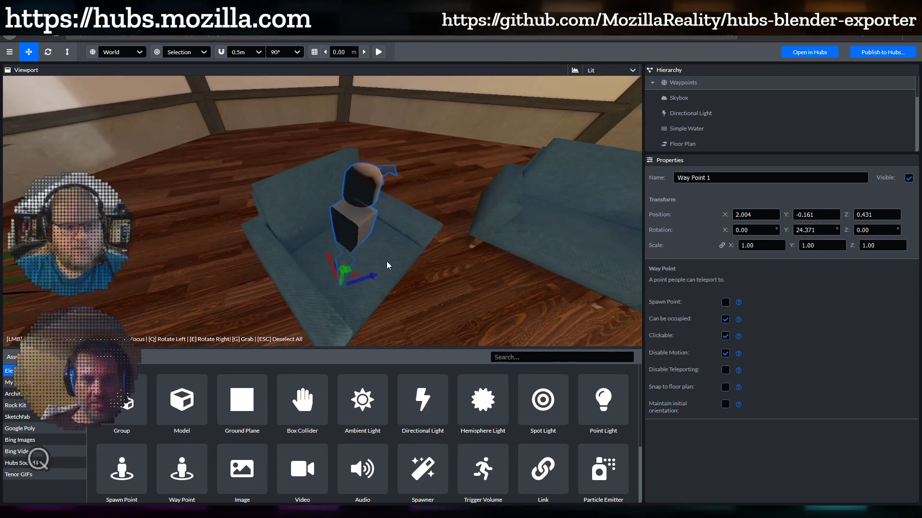
left_click(280, 57)
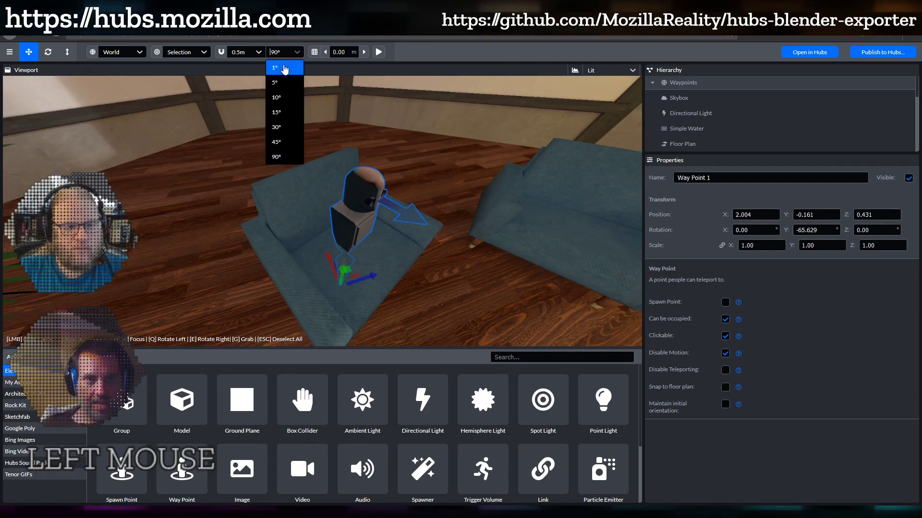
left_click(285, 77)
type("qq")
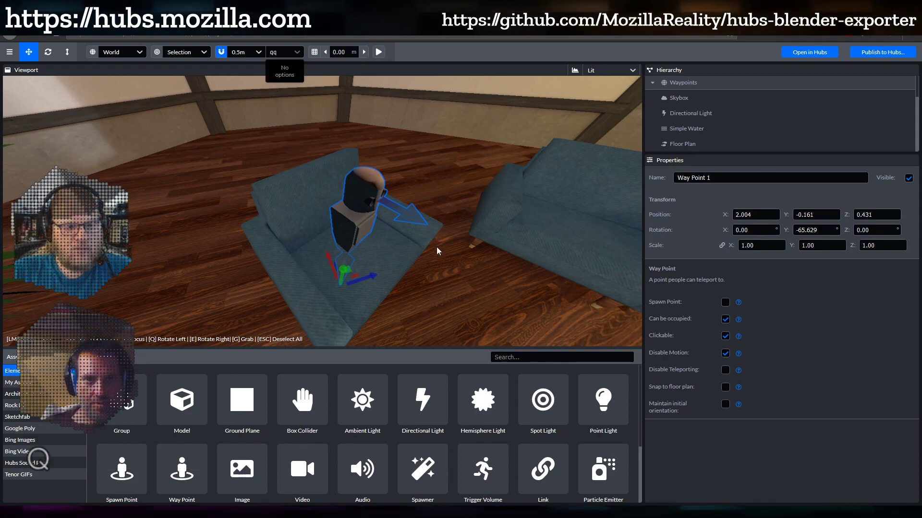
left_click(436, 247)
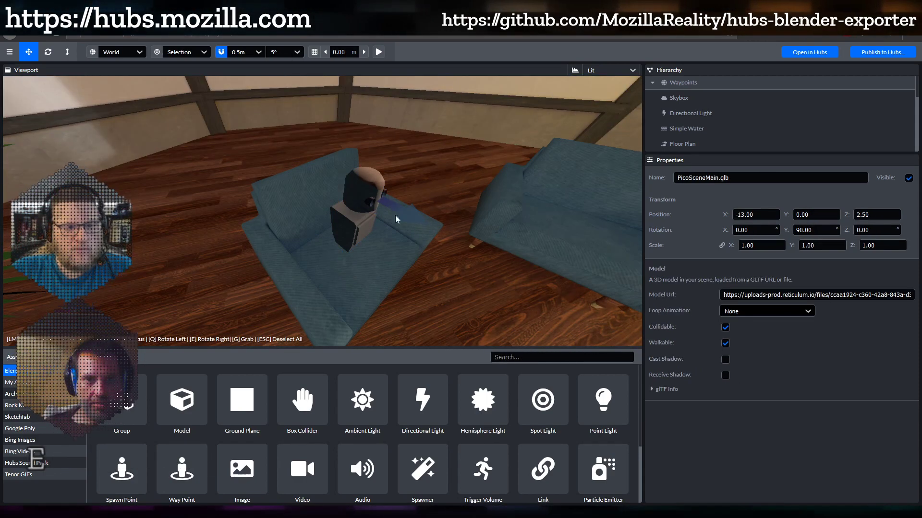
Reselect the copied way point and test its facing in 5° increments, leaving the Y rotation at about -65.6°
left_click(368, 201)
left_click_drag(428, 252, 407, 263)
key("e")
key("e")
key("e")
key("q")
key("q")
key("q")
key("q")
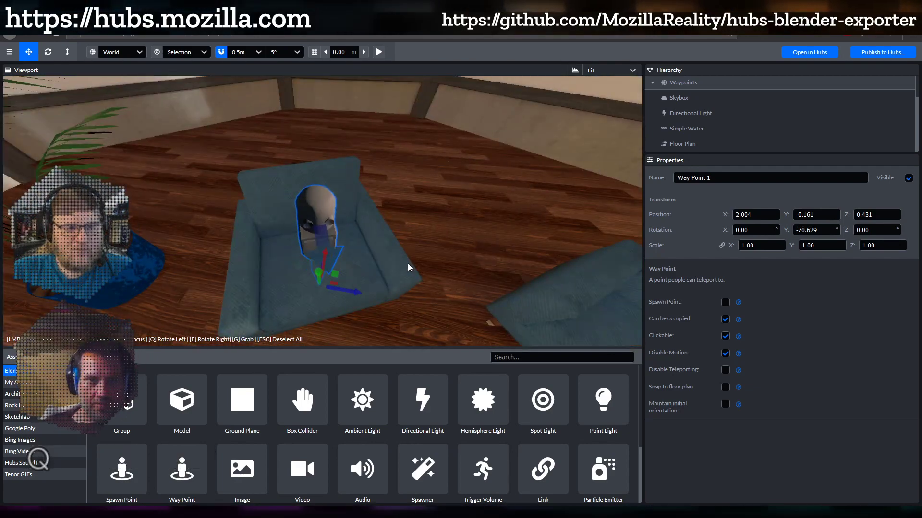
left_click_drag(343, 220, 494, 247)
middle_click_drag(494, 247, 365, 226, "shift")
scroll(355, 252, "up", 3)
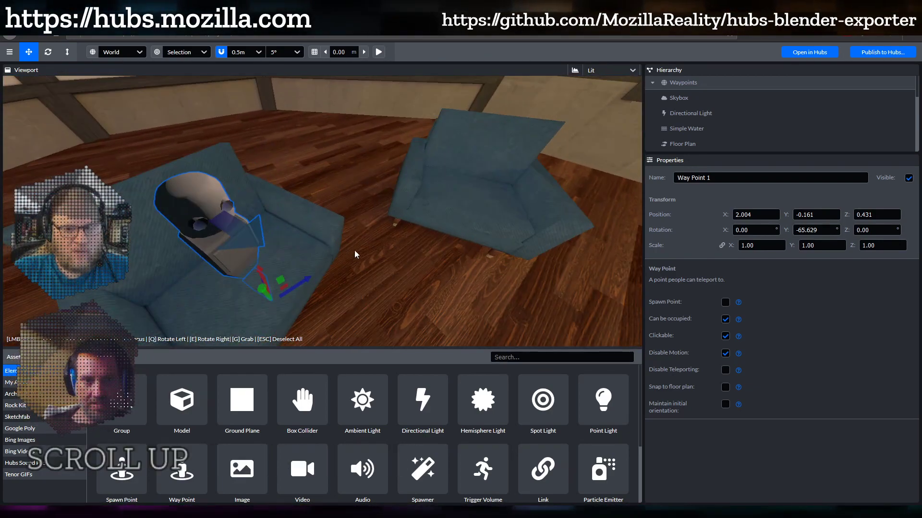
Duplicate this way point and move the new copy onto the remaining unoccupied seat, at about X 1.58, Z 2.84
left_click_drag(356, 253, 553, 232)
middle_click_drag(554, 232, 276, 272, "shift")
left_click_drag(275, 272, 440, 270)
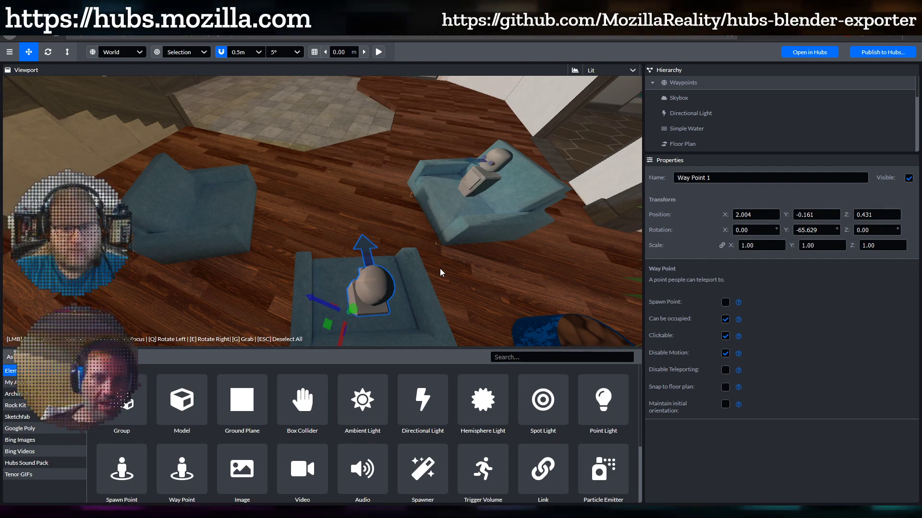
key("ctrl+d")
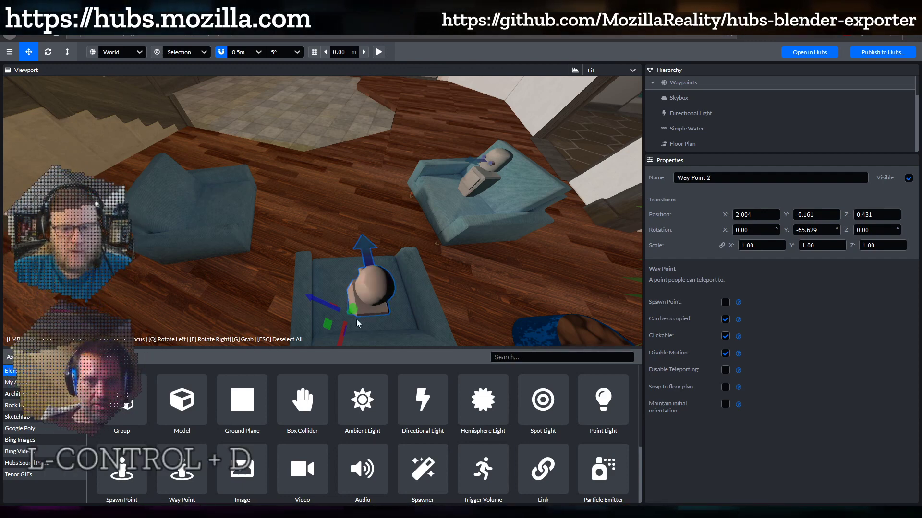
left_click(209, 224)
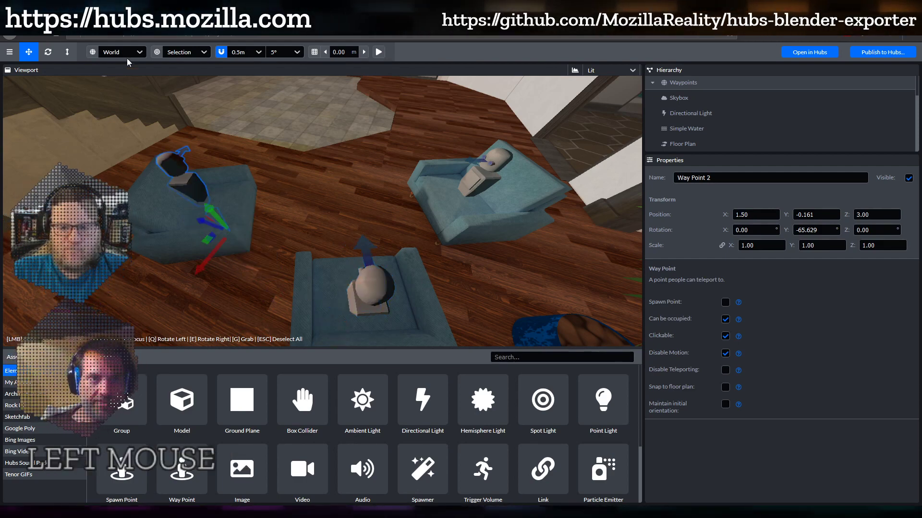
middle_click_drag(270, 192, 471, 240, "shift")
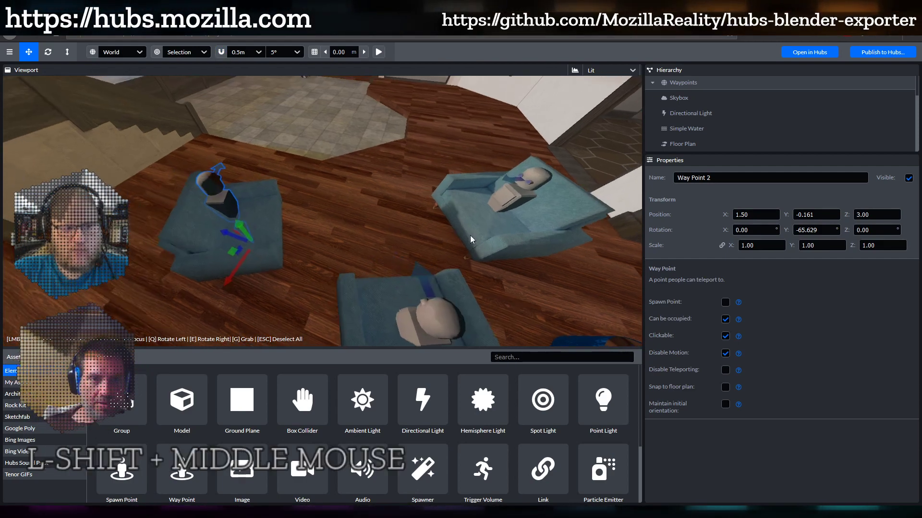
left_click_drag(470, 235, 318, 199)
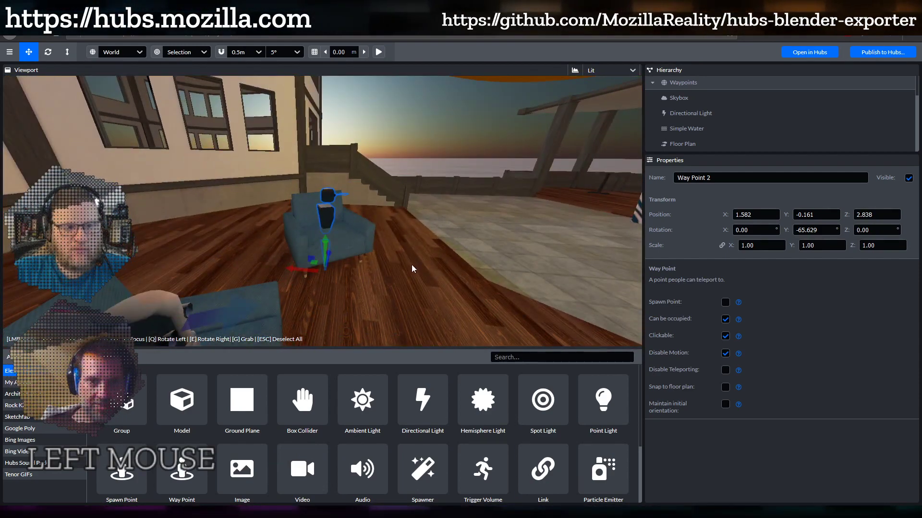
Rotate the third seat's way point in 5° increments to about X -180°, Y -14.4°, Z -180°
scroll(408, 262, "up", 5)
left_click_drag(409, 255, 432, 264)
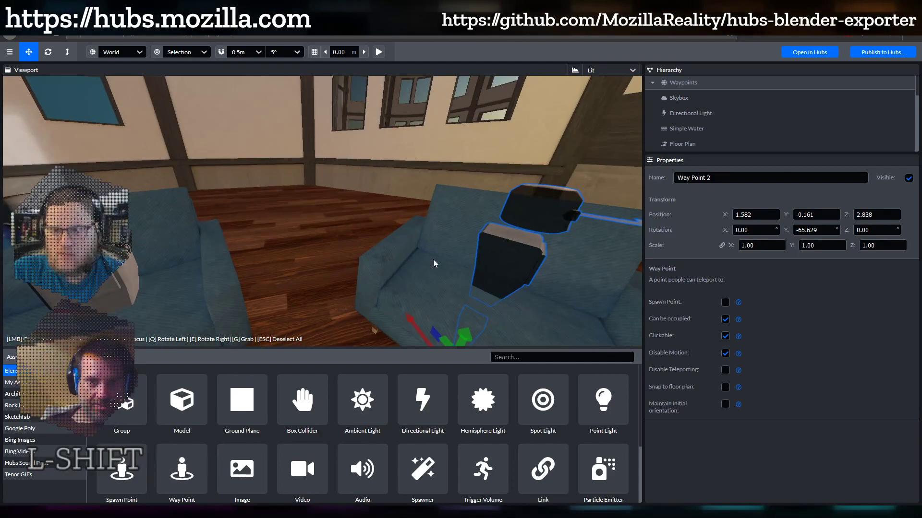
middle_click_drag(433, 263, 125, 185, "shift")
scroll(347, 233, "down", 3)
key("e")
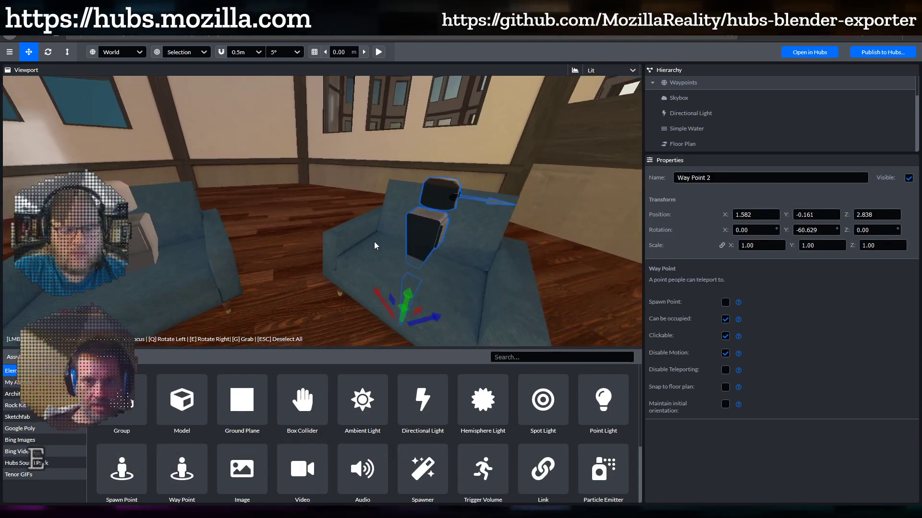
key("e")
key("e")
key("e")
key("e")
key("e")
key("e")
key("e")
key("e")
key("e")
key("e")
key("e")
key("e")
key("e")
key("e")
key("e")
key("e")
key("e")
key("e")
key("e")
key("e")
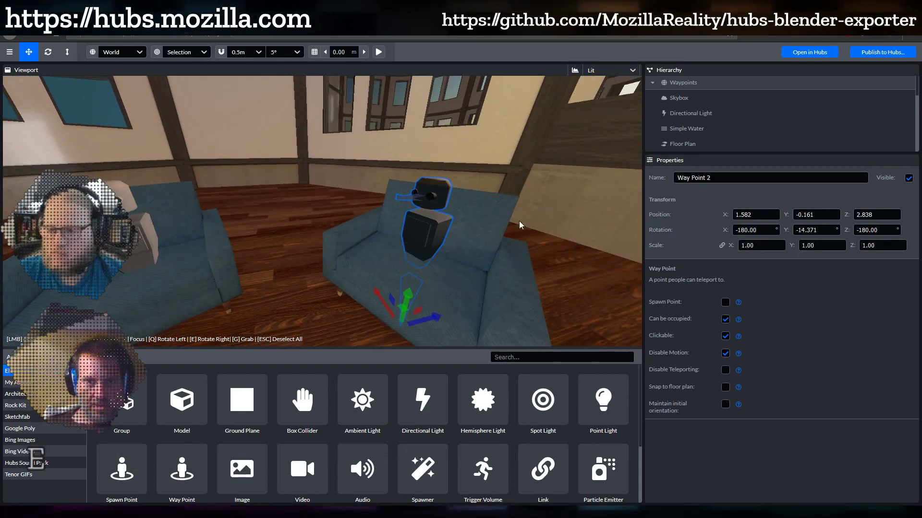
Turn the third seat's way point by another 15°, to a Y rotation of about -29.4°
left_click_drag(520, 224, 401, 239)
scroll(413, 240, "down", 4)
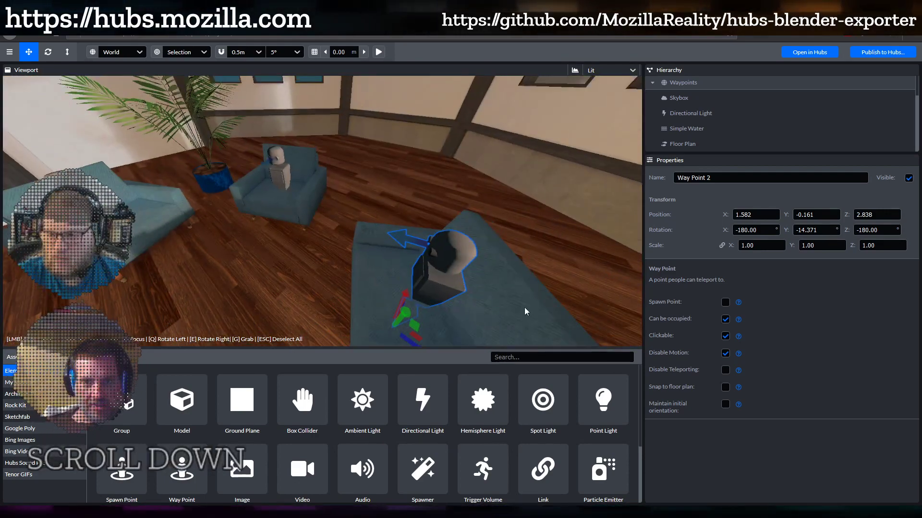
left_click_drag(524, 308, 518, 308)
middle_click_drag(519, 309, 470, 200, "shift")
left_click_drag(471, 200, 410, 224)
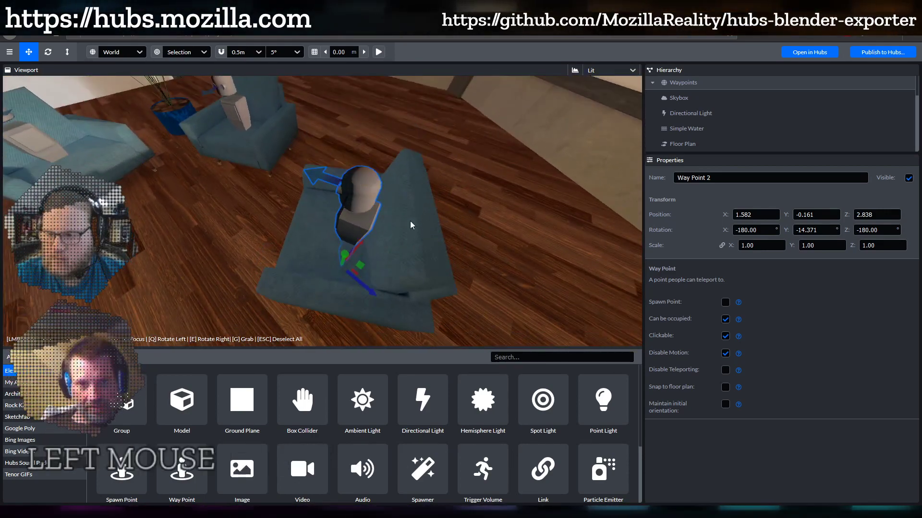
key("q")
key("q")
key("q")
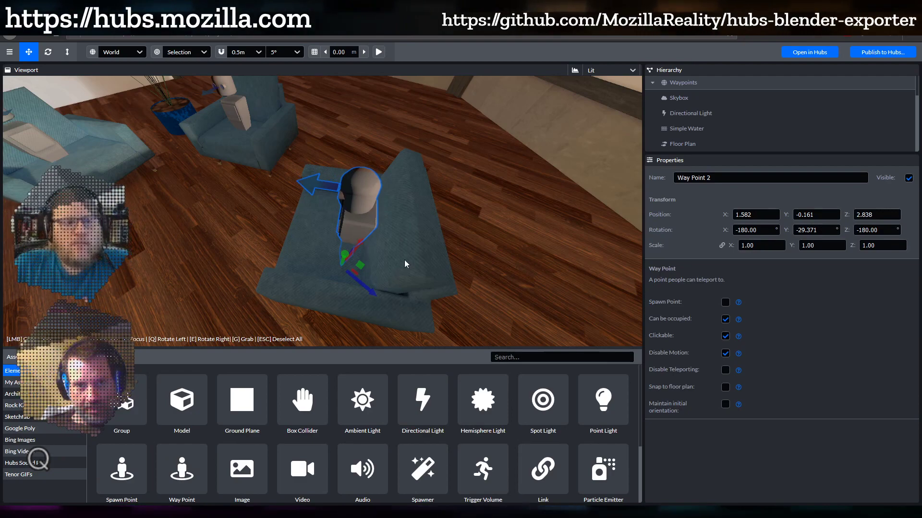
Place a new way point on the floor in front of the stage in the red-walled room, at about X -14.51, Z -4.31
left_click_drag(404, 263, 460, 206)
middle_click_drag(460, 206, 475, 209, "shift")
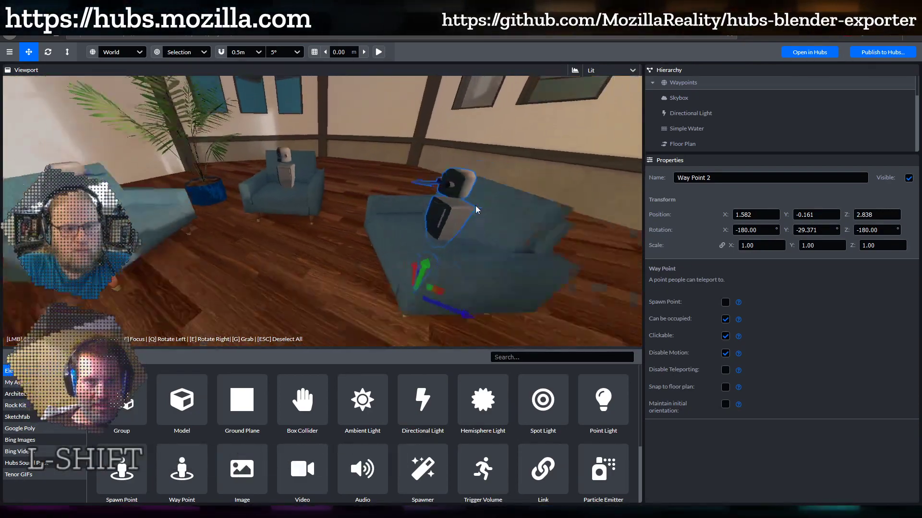
scroll(396, 205, "down", 3)
middle_click_drag(396, 206, 414, 257, "shift")
left_click_drag(413, 257, 359, 233)
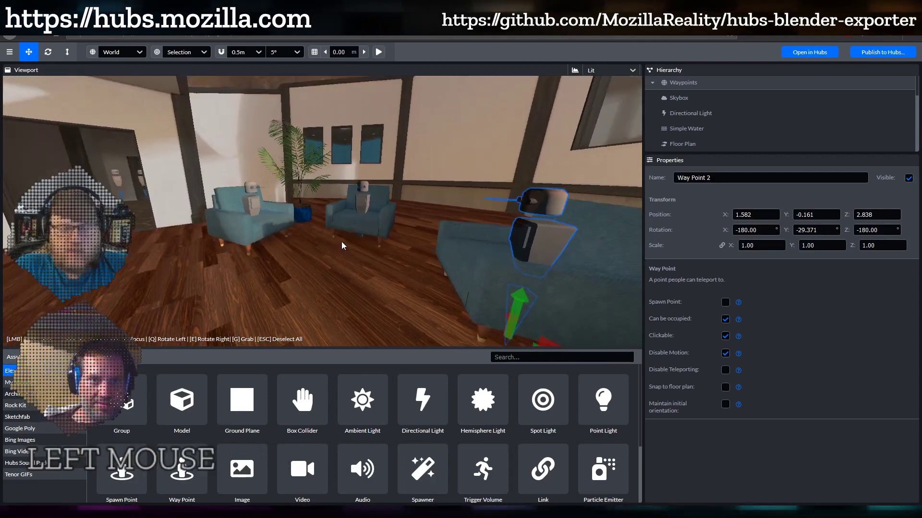
scroll(358, 233, "down", 3)
middle_click_drag(359, 229, 493, 215, "shift")
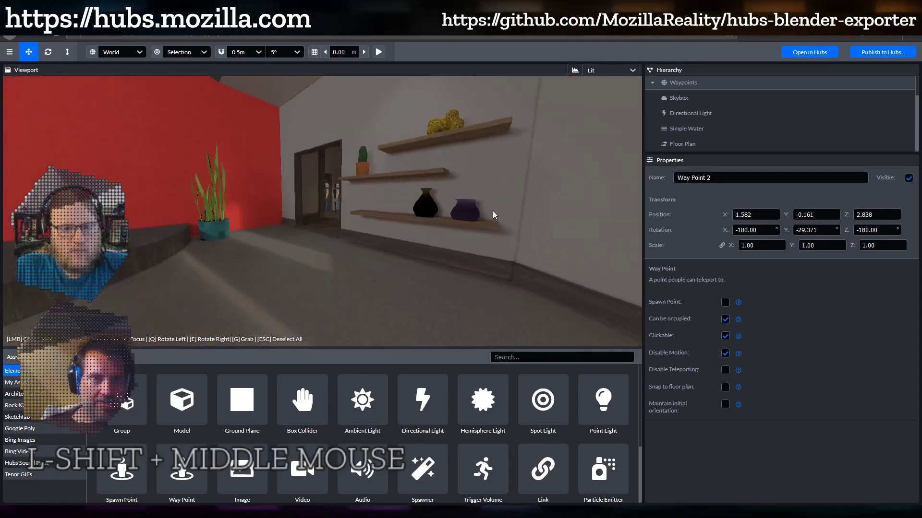
left_click_drag(493, 214, 338, 214)
middle_click_drag(338, 214, 423, 202, "shift")
middle_click_drag(223, 221, 428, 147, "shift")
left_click_drag(426, 144, 338, 172)
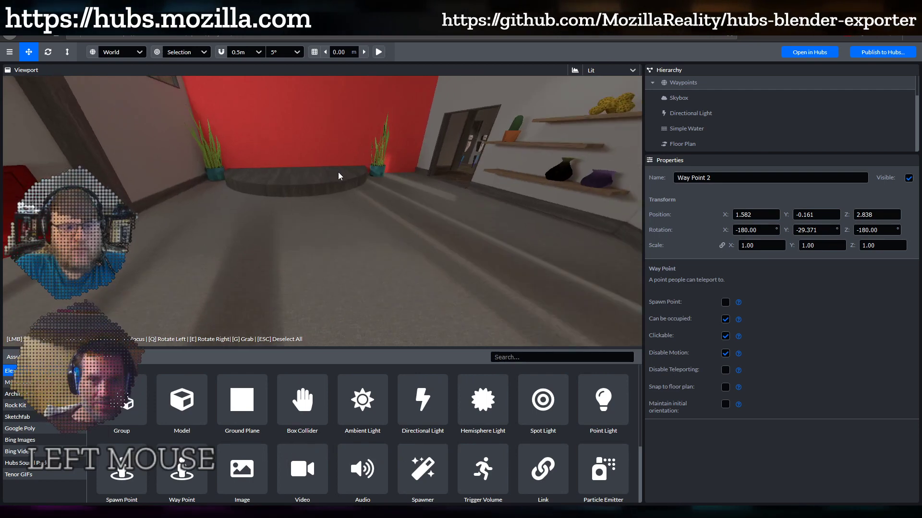
scroll(337, 172, "down", 3)
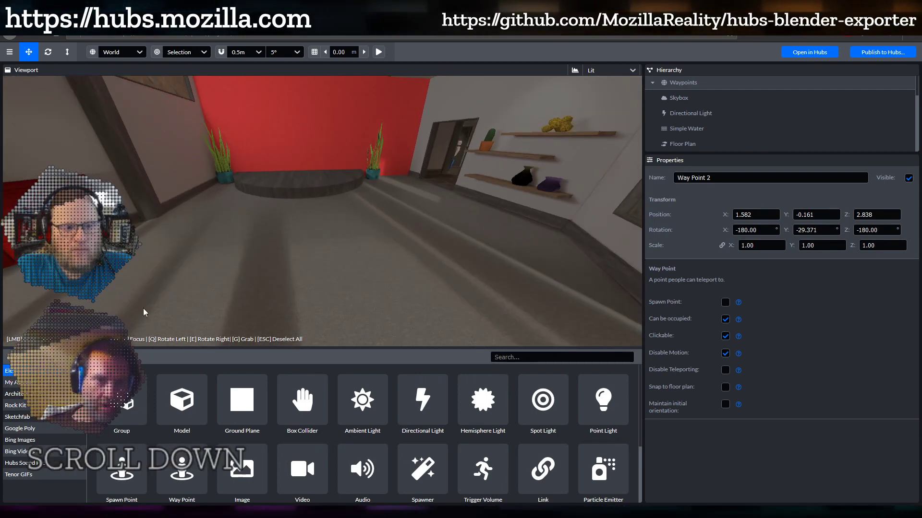
left_click_drag(461, 265, 401, 247)
left_click_drag(189, 473, 229, 255)
Rotate the new way point in 5° increments to face the stage, at X -180°, Y 15°, Z -180°
key("q")
key("q")
key("q")
key("q")
key("q")
key("q")
key("q")
key("q")
key("q")
key("q")
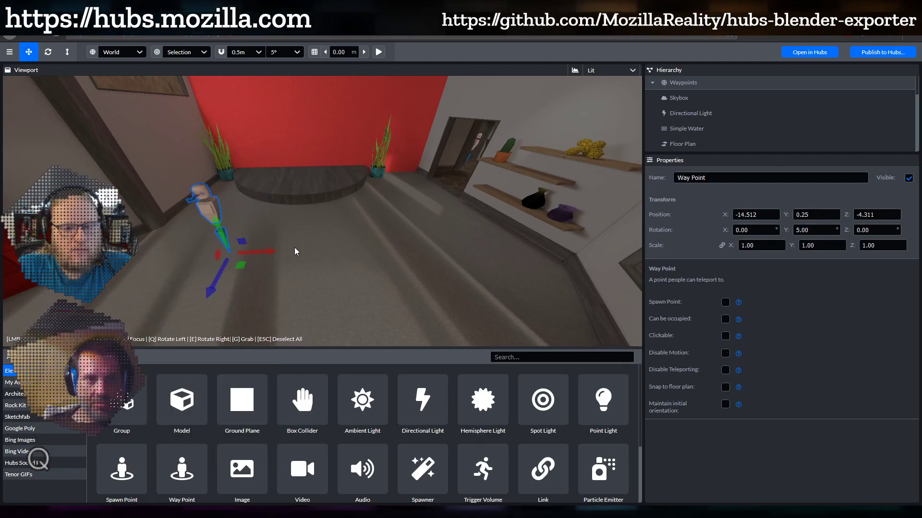
key("q")
key("q")
key("q")
key("q")
key("q")
key("q")
key("q")
key("q")
key("q")
key("q")
key("q")
key("q")
key("q")
key("q")
key("q")
key("q")
key("q")
key("q")
key("q")
key("q")
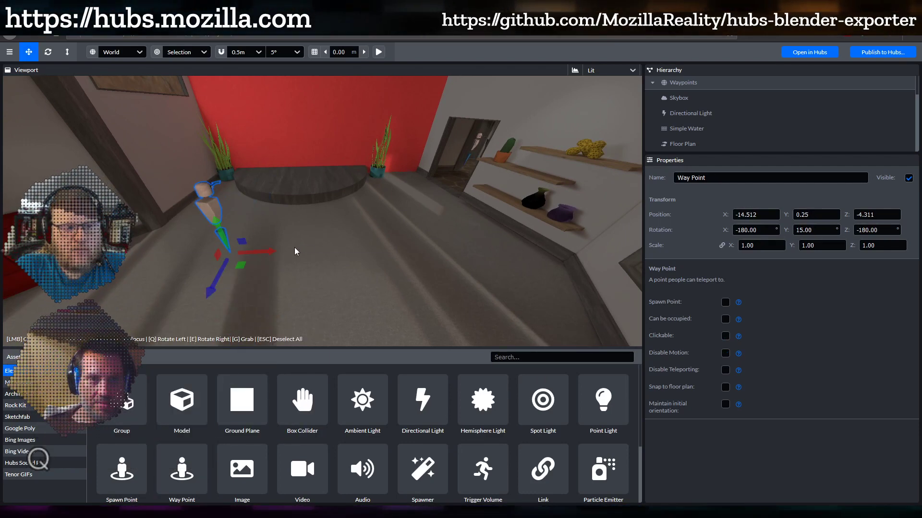
Try raising the way point off the floor to about Y 0.465, and undo the move
left_click_drag(277, 191, 338, 136)
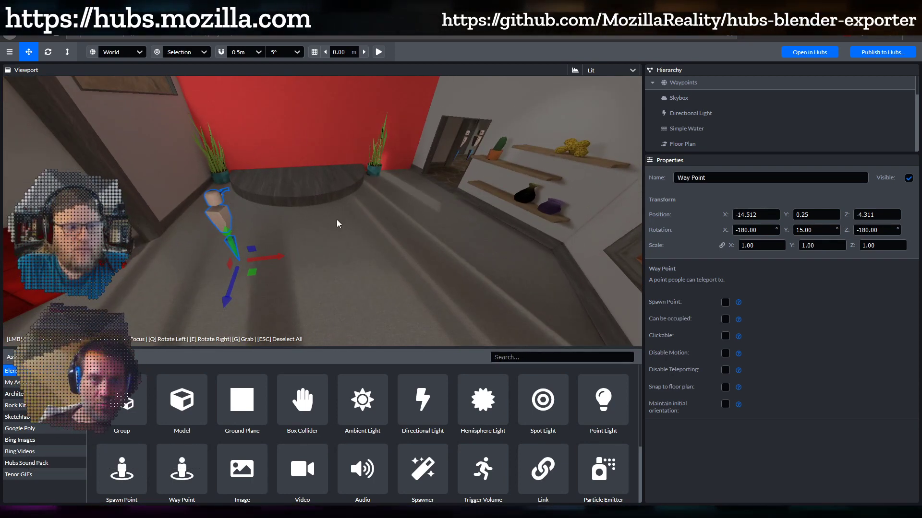
middle_click_drag(336, 220, 416, 221, "shift")
left_click_drag(416, 221, 356, 245)
scroll(356, 243, "down", 2)
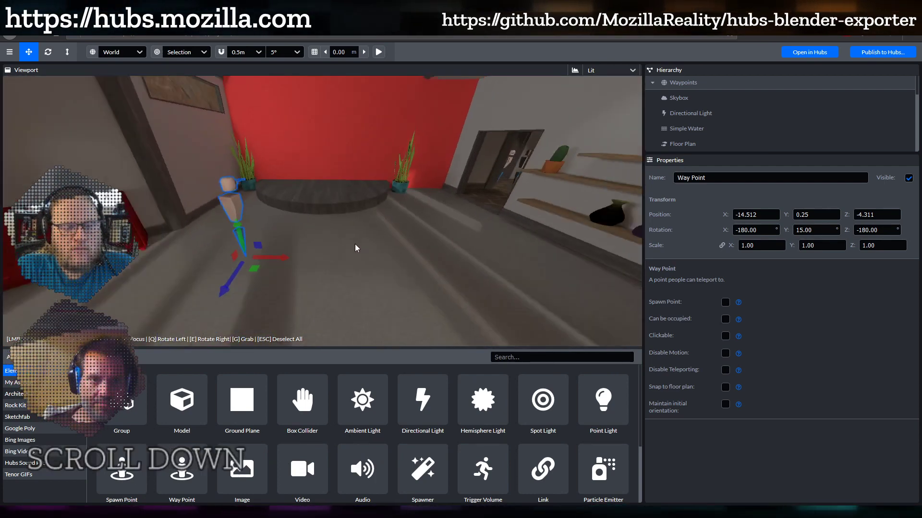
scroll(355, 243, "up", 2)
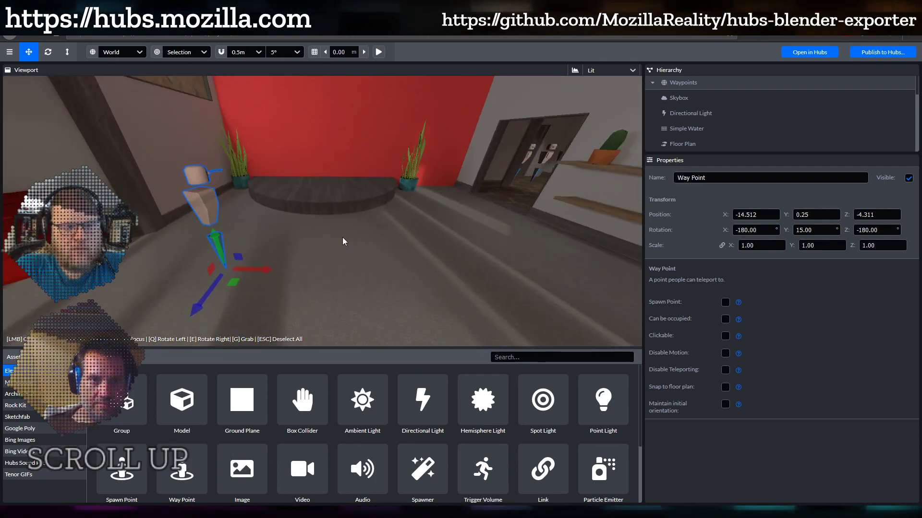
mouse_move(341, 237)
left_mouse_down()
mouse_move(287, 242)
mouse_move(343, 230)
left_mouse_up()
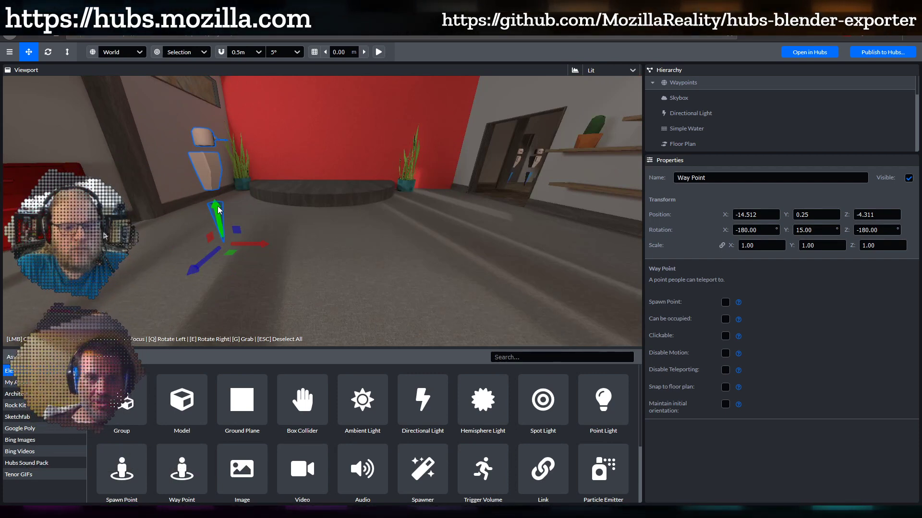
mouse_move(218, 210)
left_mouse_down()
mouse_move(221, 260)
mouse_move(217, 192)
left_mouse_up()
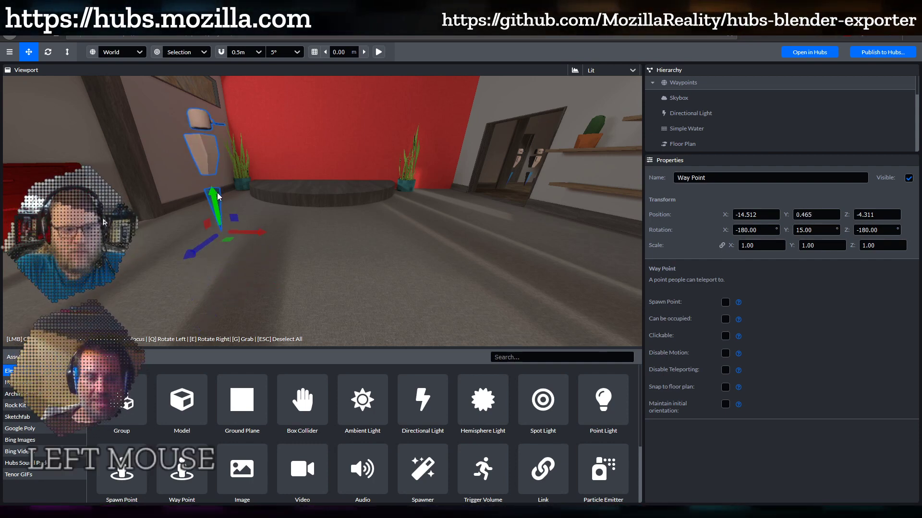
key("ctrl+z")
Make the way point in front of the stage occupiable and clickable, and have it snap to the floor plan
left_click_drag(378, 212, 268, 338)
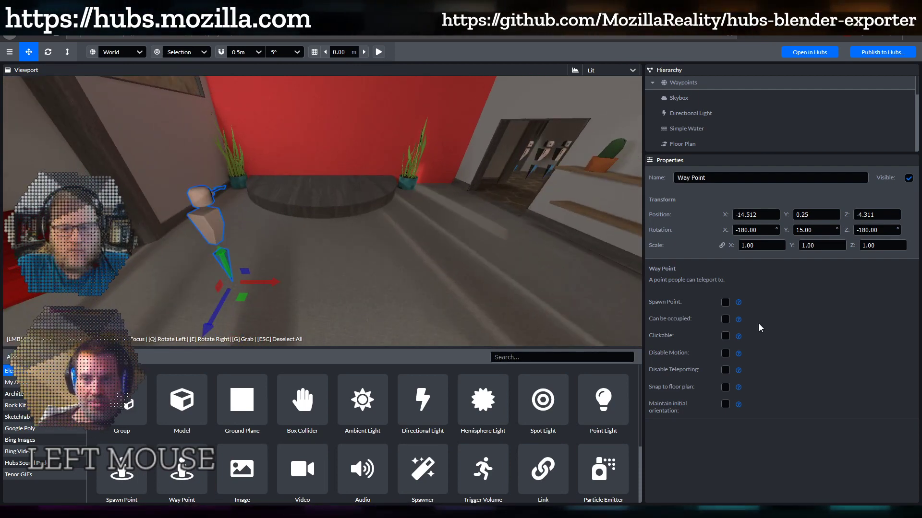
left_click(725, 336)
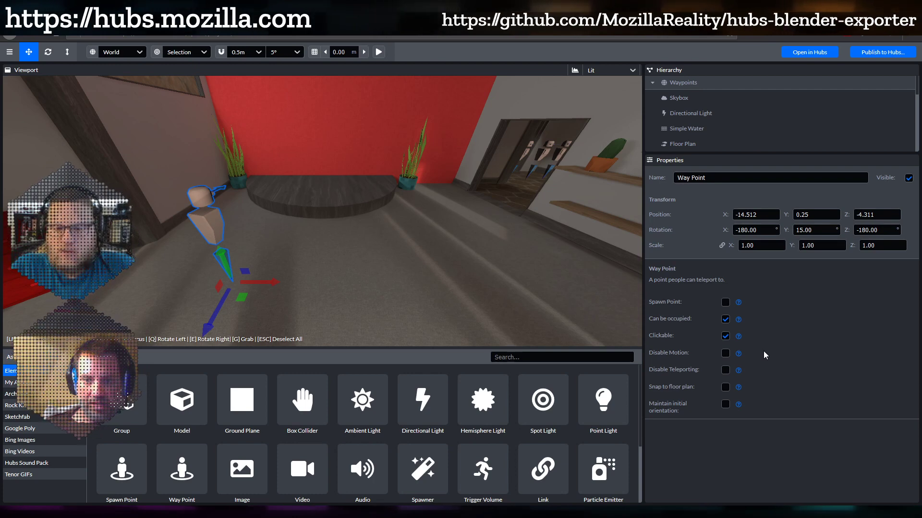
left_click(724, 387)
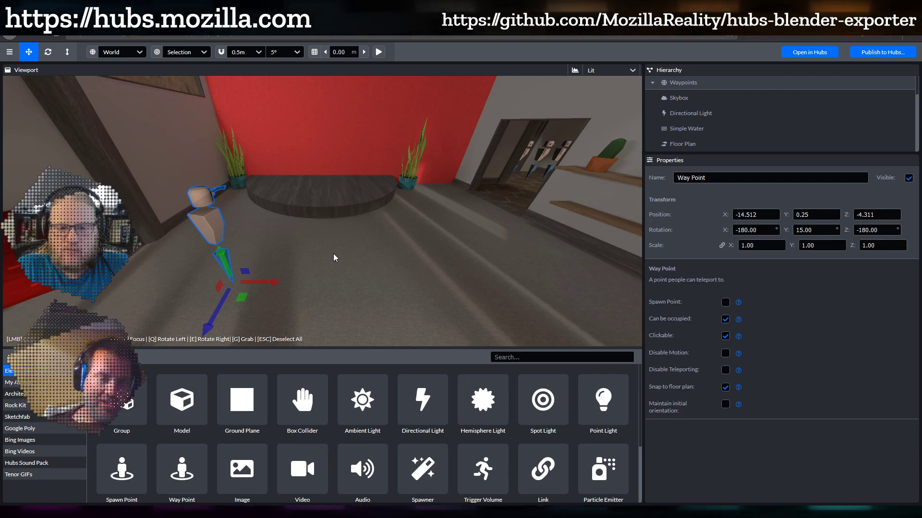
Duplicate the way point, shift the copy along X to about -13.67, and turn it to a Y rotation of 5°
left_click_drag(334, 253, 139, 287)
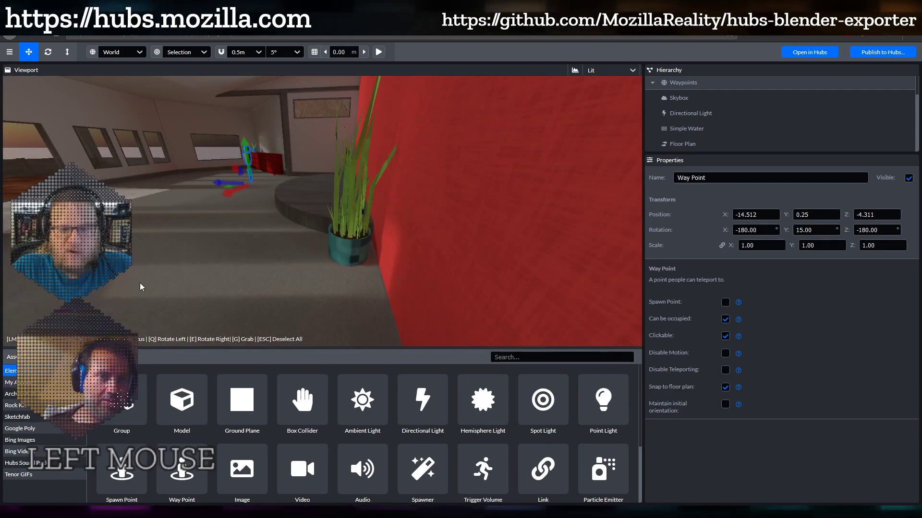
left_click_drag(180, 220, 353, 279)
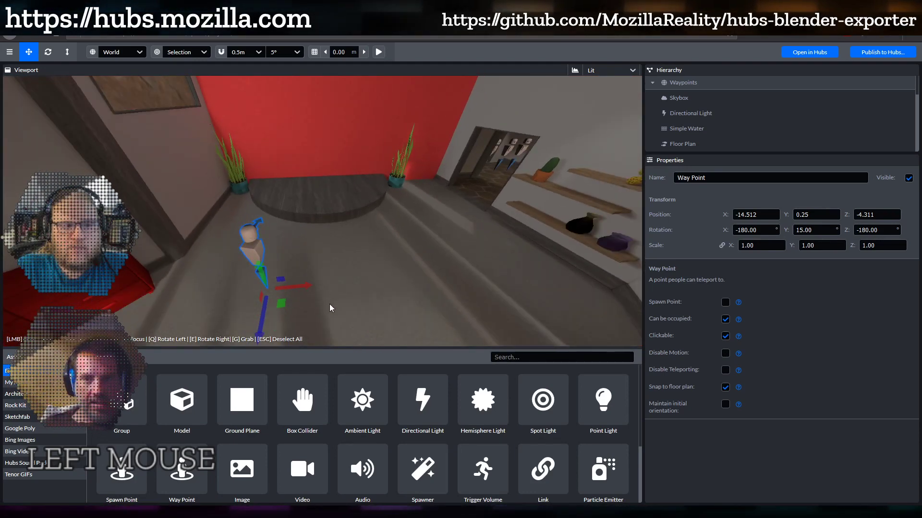
key("ctrl+d")
left_click_drag(298, 286, 336, 283)
key("q")
key("q")
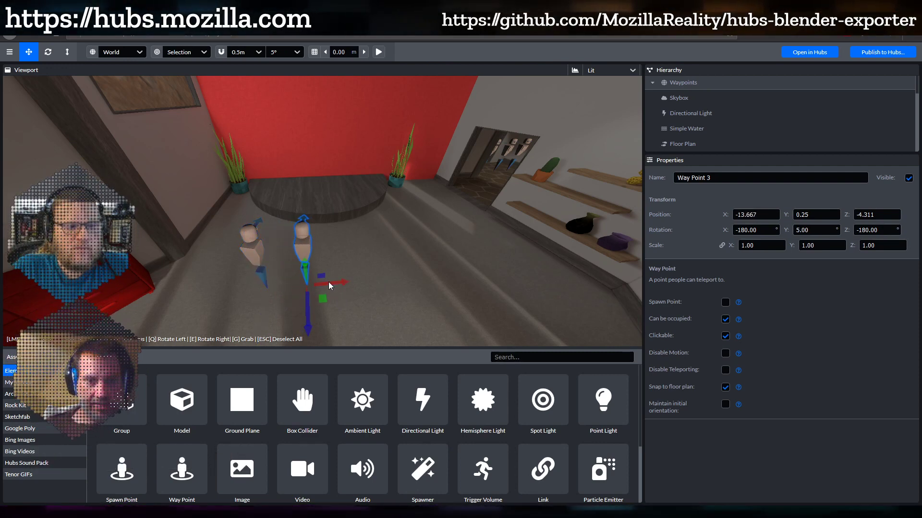
Extend the row with three more copies, the last two at about X -11.77 and -10.85 with a Y rotation of -5°
key("ctrl+d")
left_click_drag(330, 281, 427, 278)
key("ctrl+d")
key("q")
key("q")
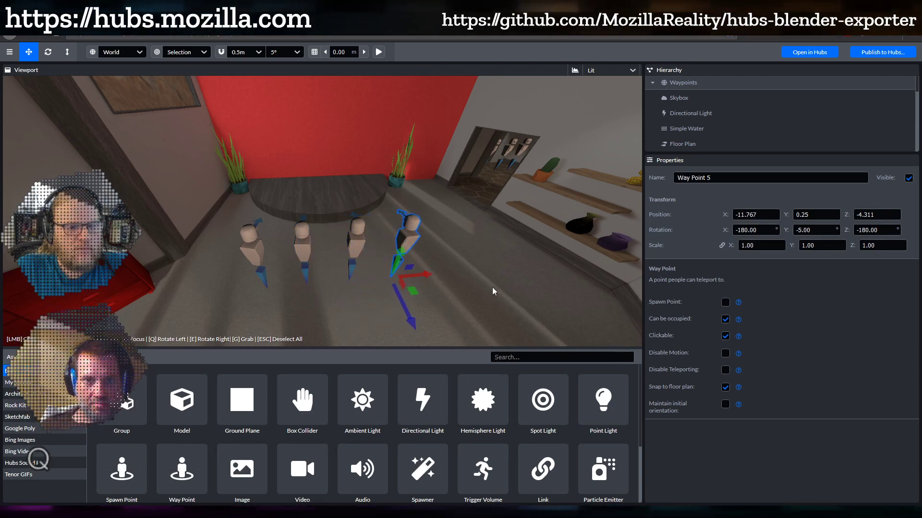
key("ctrl+d")
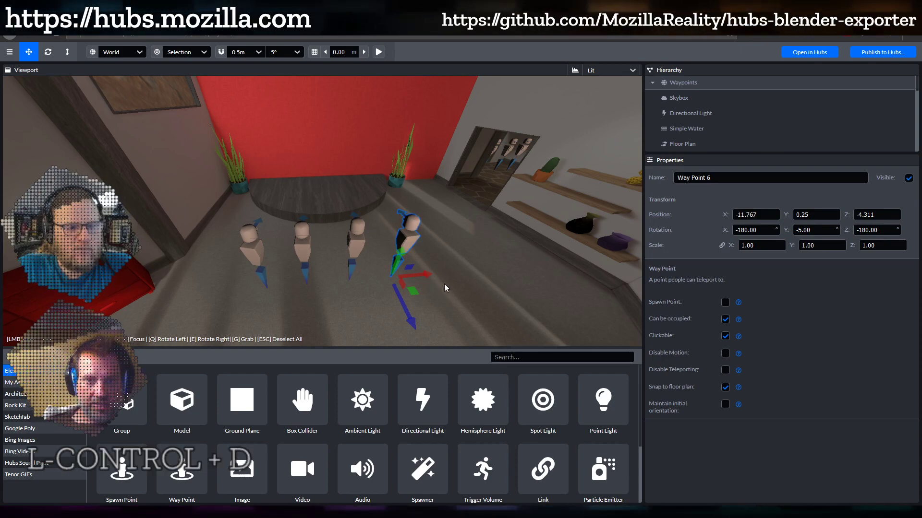
left_click_drag(425, 275, 465, 274)
Duplicate the row's fourth way point, at X -11.77, and place the copy on the stage near the plant beside the shelves
scroll(464, 297, "down", 5)
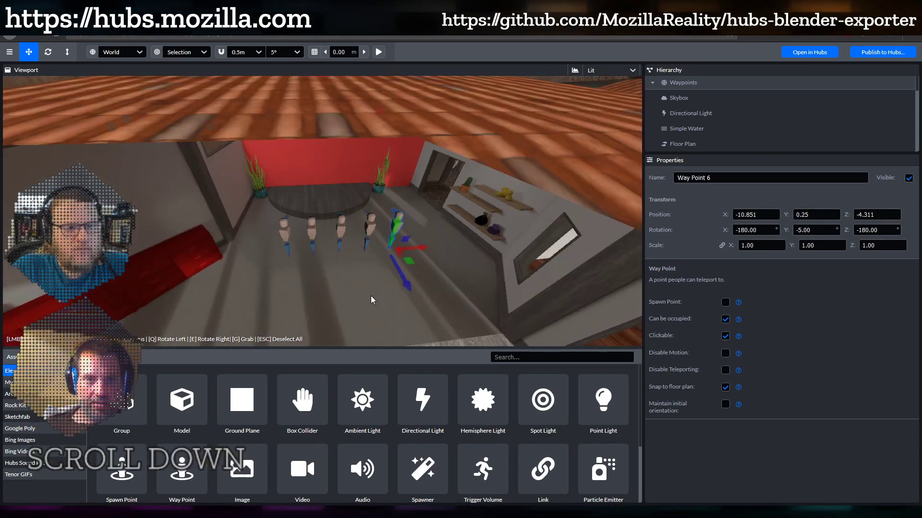
mouse_move(371, 297)
left_mouse_down()
mouse_move(319, 275)
mouse_move(312, 283)
mouse_move(364, 282)
mouse_move(330, 274)
mouse_move(357, 278)
mouse_move(353, 289)
left_mouse_up()
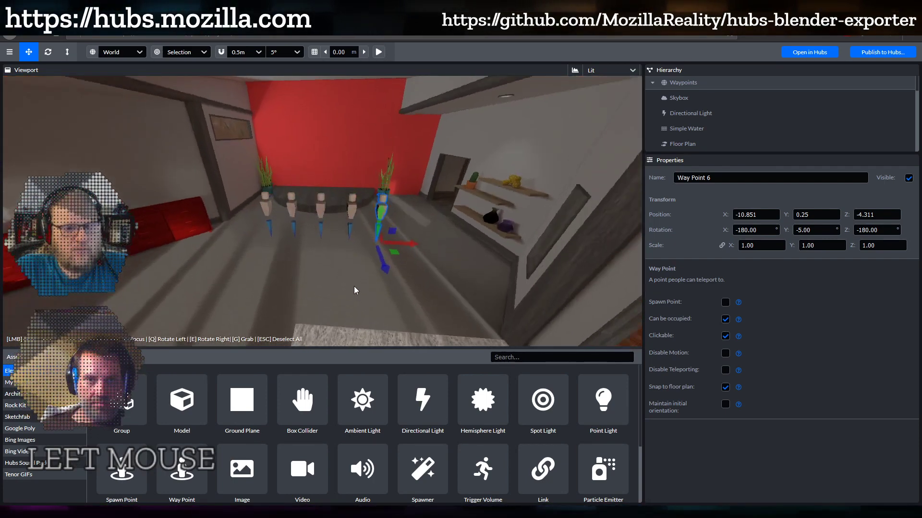
scroll(354, 291, "up", 5)
middle_click_drag(329, 266, 316, 308, "shift")
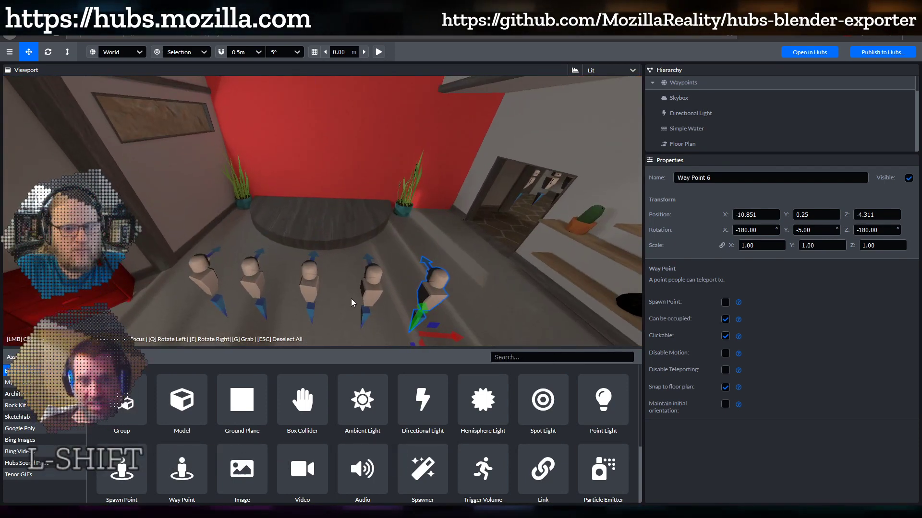
left_click(377, 278)
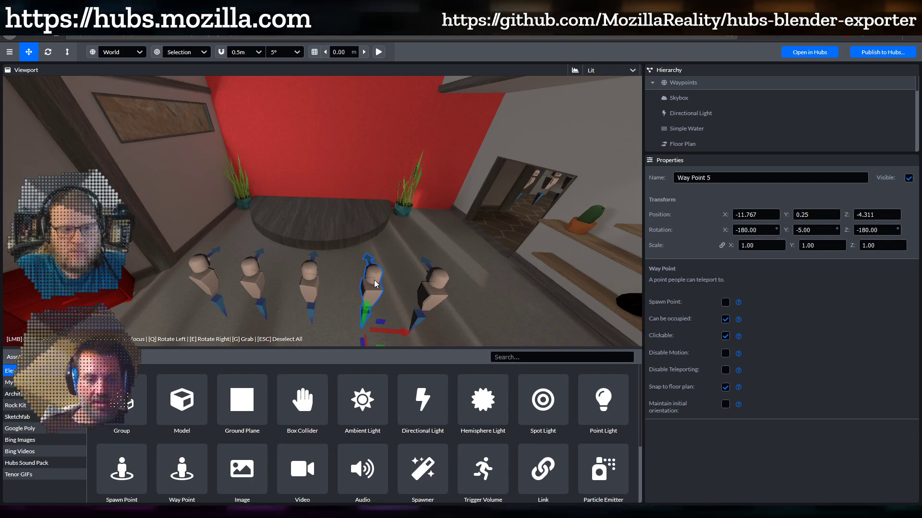
scroll(375, 292, "down", 3)
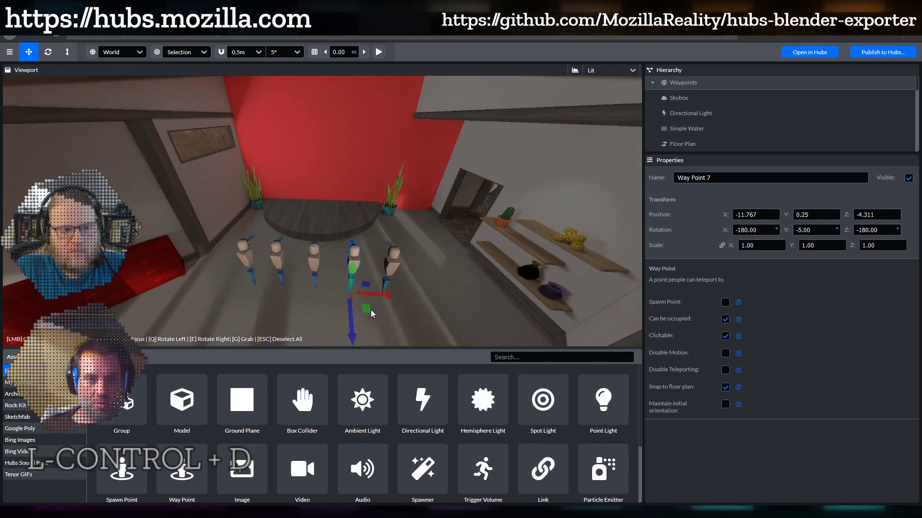
key("ctrl+d")
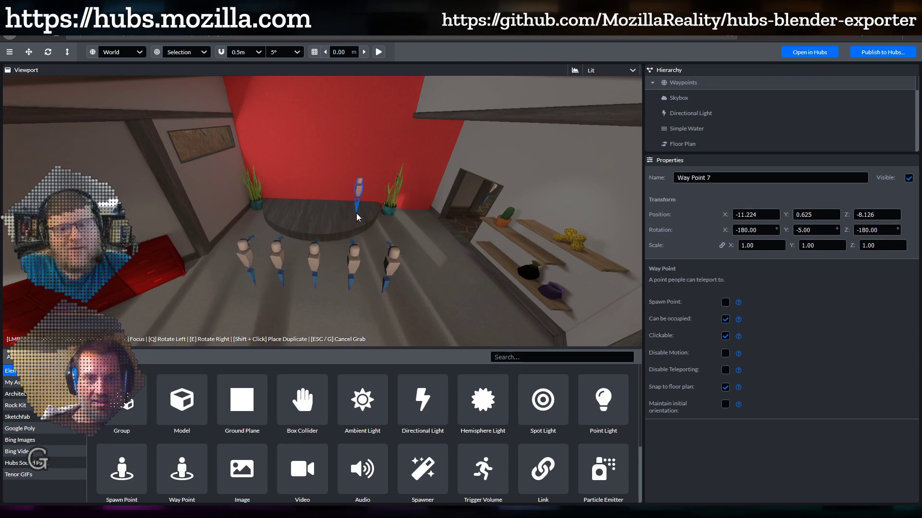
left_click(359, 218)
Reposition the stage way point at about X -11.29, Z -7.93 and turn it toward the audience, to a Y rotation of -40°
scroll(375, 241, "up", 5)
mouse_move(350, 258)
left_mouse_down()
mouse_move(386, 241)
mouse_move(359, 267)
left_mouse_up()
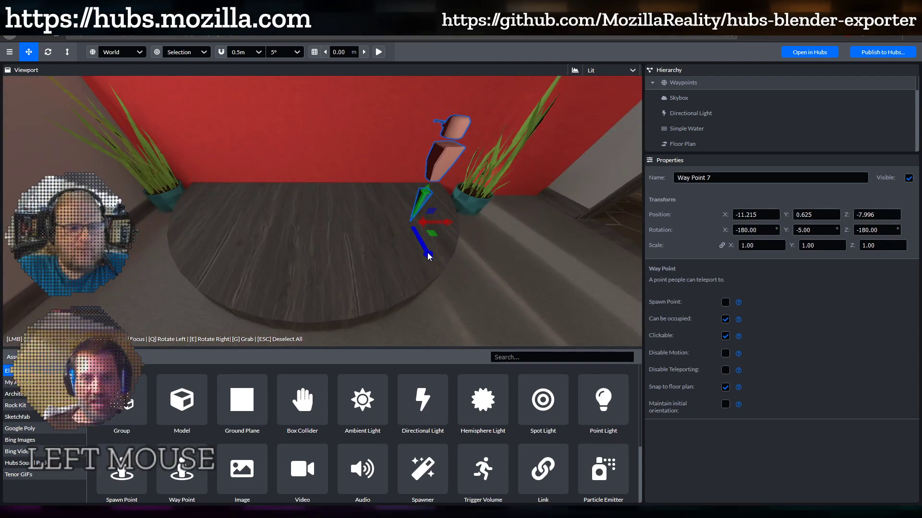
key("g")
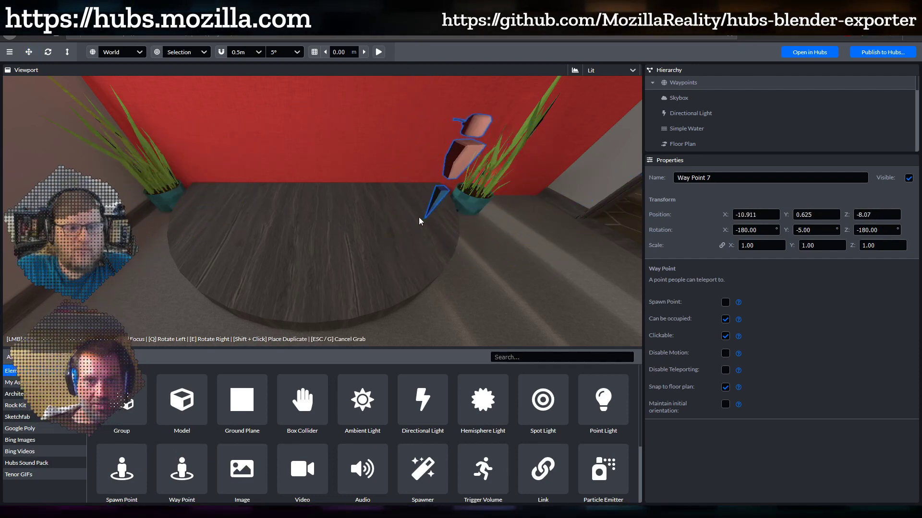
left_click(408, 224)
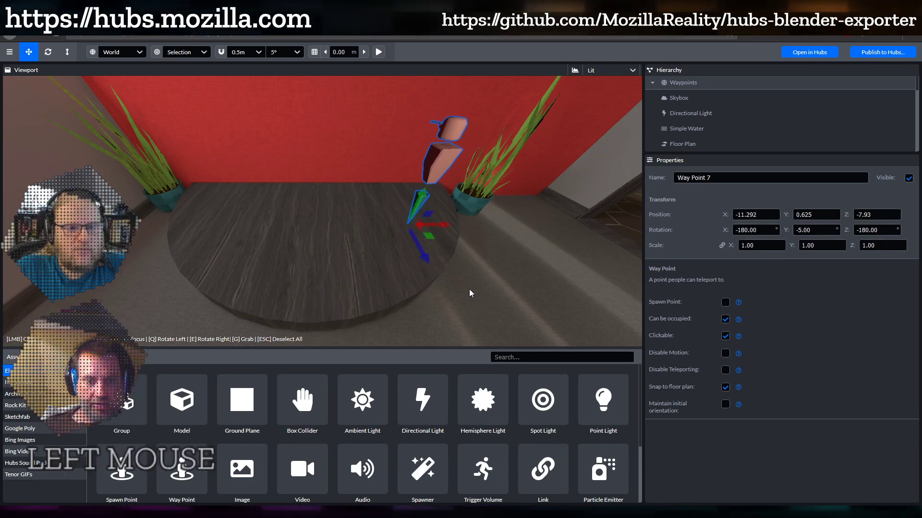
key("q")
key("q")
key("q")
key("q")
key("q")
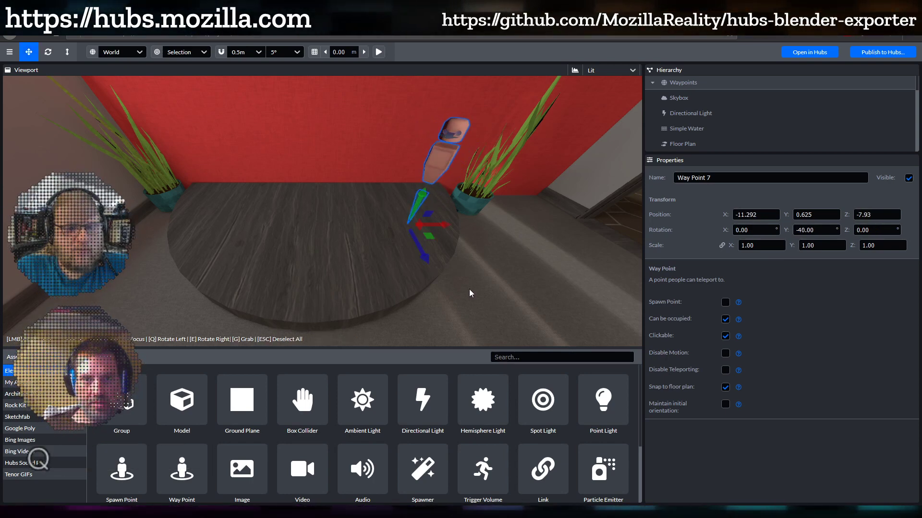
Move the stage way point to the middle of the stage, about X -13.13, Z -8.31, and set its Y rotation to 10°
left_click_drag(428, 236, 325, 220)
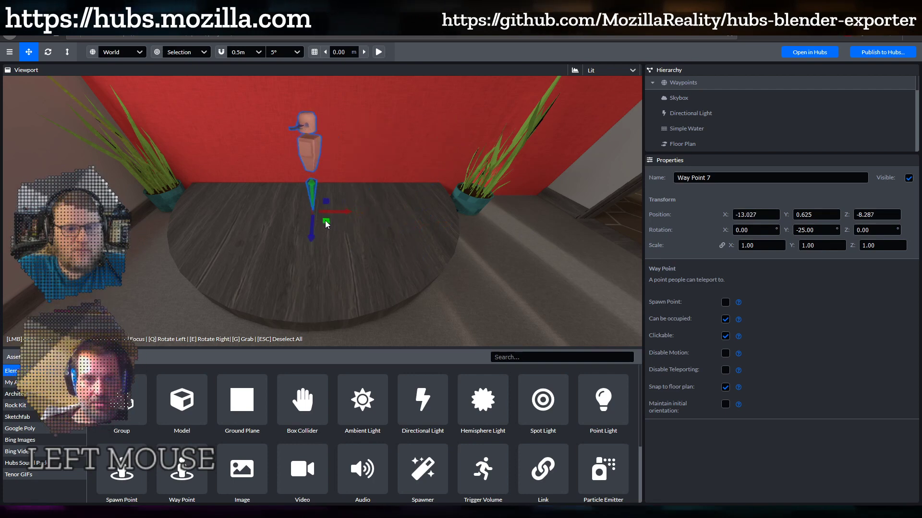
key("q")
key("q")
key("q")
key("q")
key("q")
key("q")
key("q")
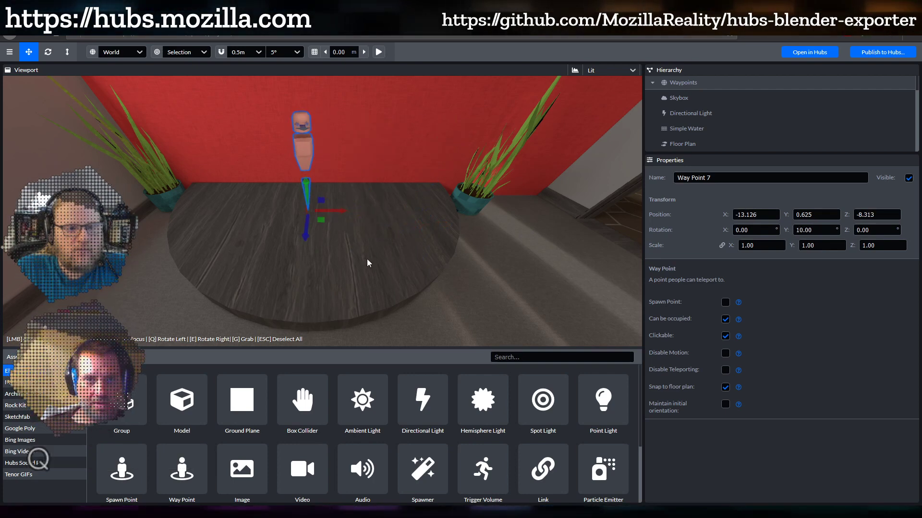
Rename the way point on the stage as "Way Point - Stage" and enlarge the hierarchy list
scroll(384, 263, "down", 2)
scroll(384, 262, "down", 2)
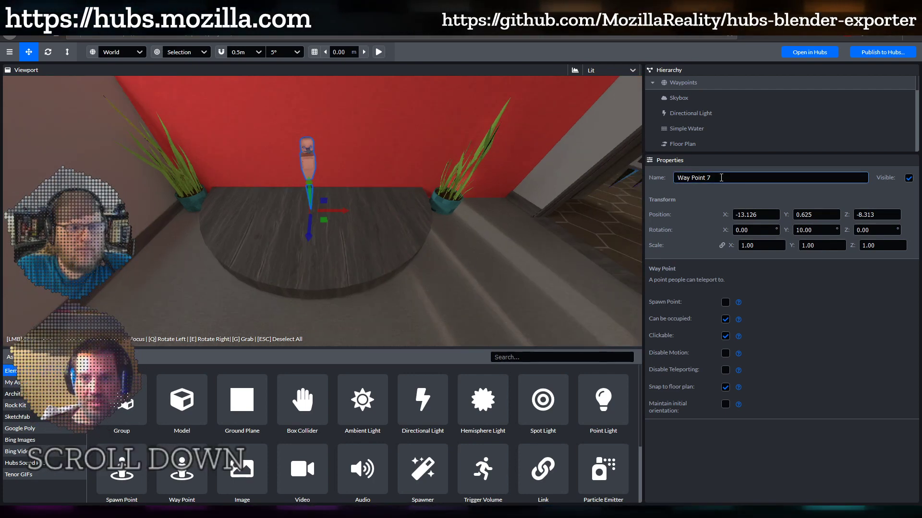
double_click(721, 178)
type("-")
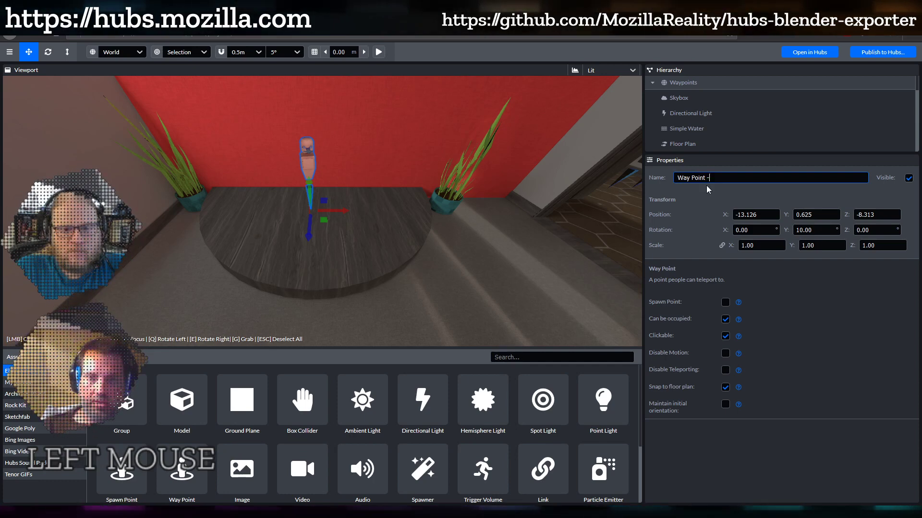
type(" Stage")
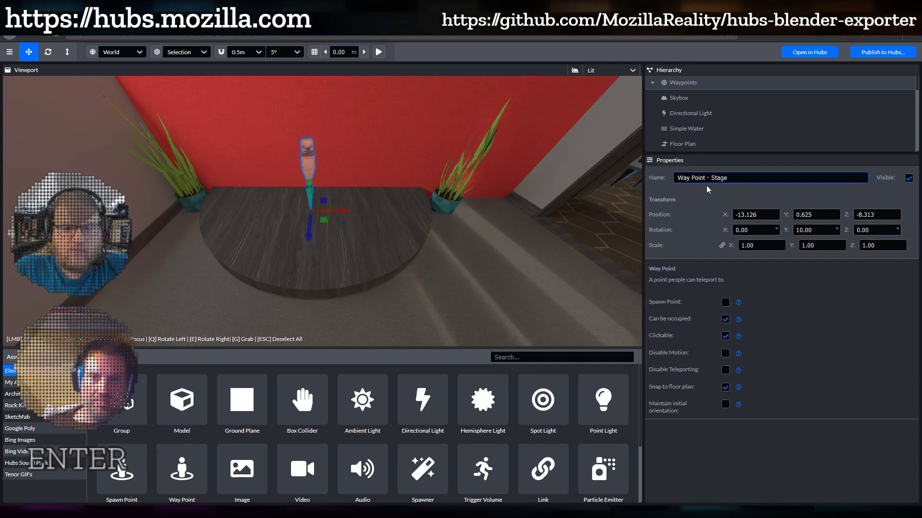
left_click_drag(766, 153, 776, 190)
Scale the stage way point uniformly to 2.10 on all axes
left_click_drag(398, 240, 428, 255)
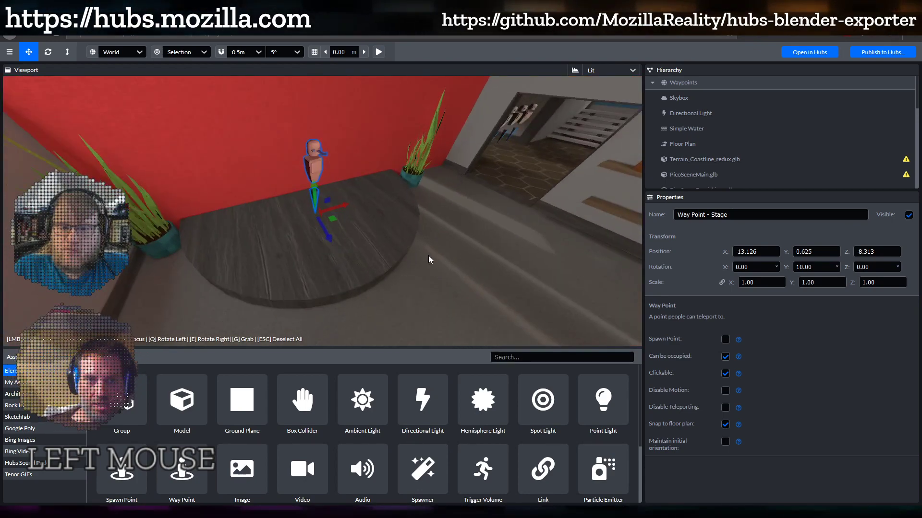
scroll(413, 247, "up", 3)
middle_click_drag(396, 238, 379, 286, "shift")
left_click_drag(379, 286, 370, 257)
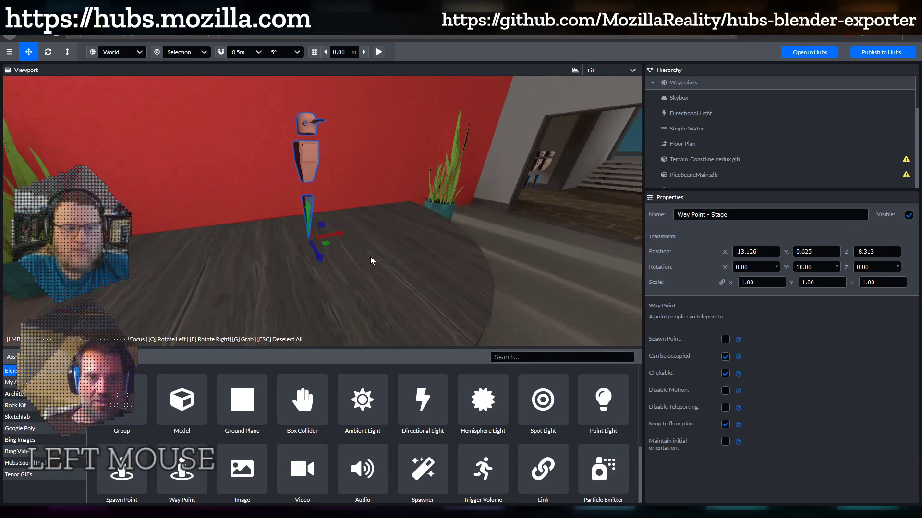
scroll(371, 257, "down", 2)
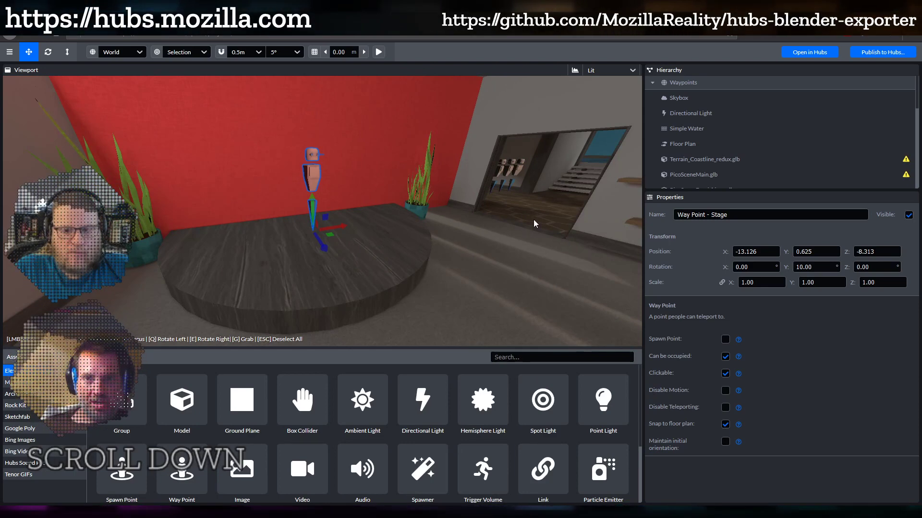
left_click_drag(731, 279, 756, 281)
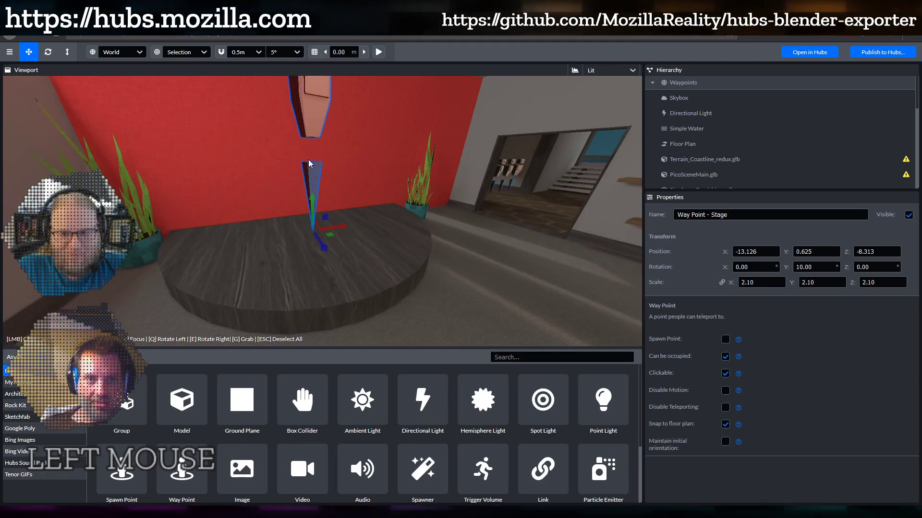
Lower the enlarged stage way point to about Y -0.425
middle_click_drag(365, 240, 372, 209, "shift")
scroll(373, 181, "down", 2)
left_click_drag(373, 180, 309, 249)
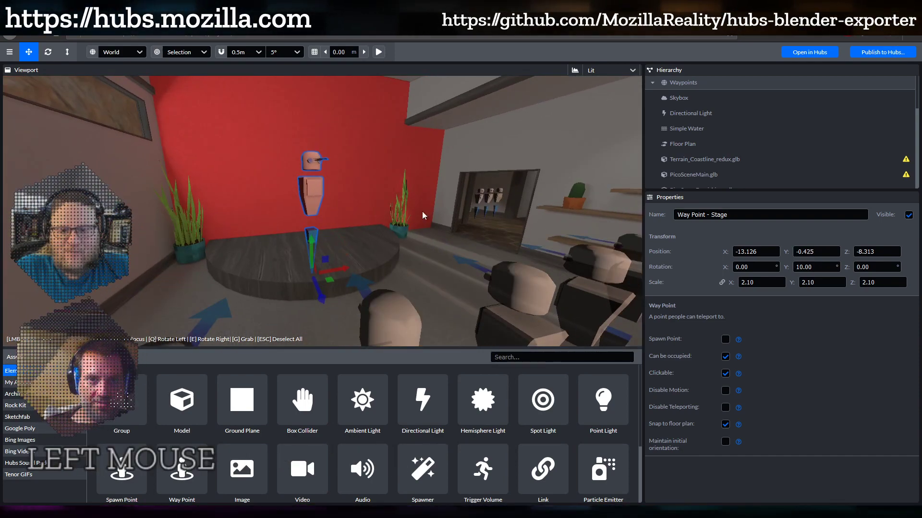
Turn off snapping to the floor plan and disable teleporting for the stage way point
left_click_drag(422, 211, 395, 223)
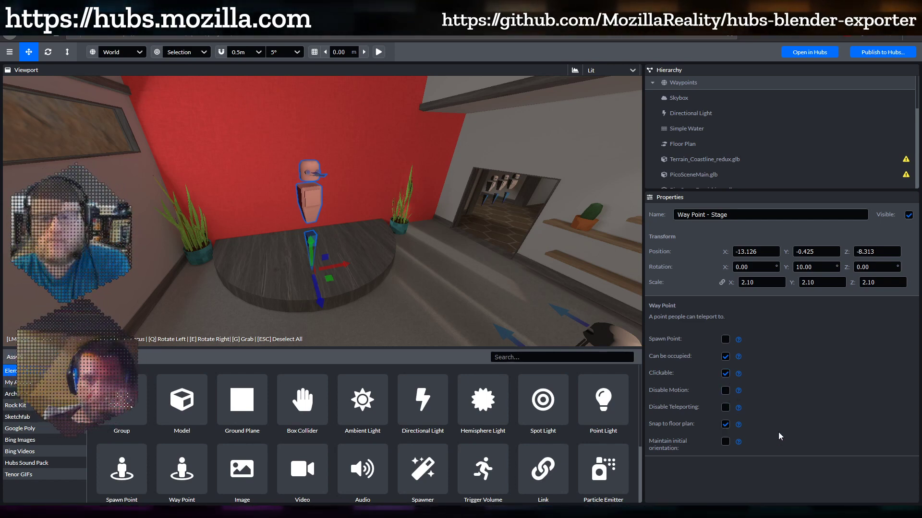
left_click(725, 425)
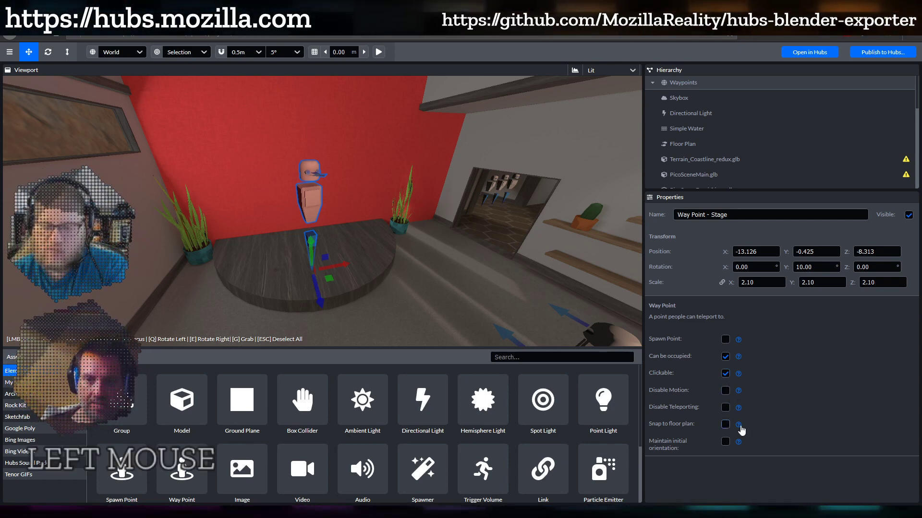
left_click_drag(366, 223, 398, 221)
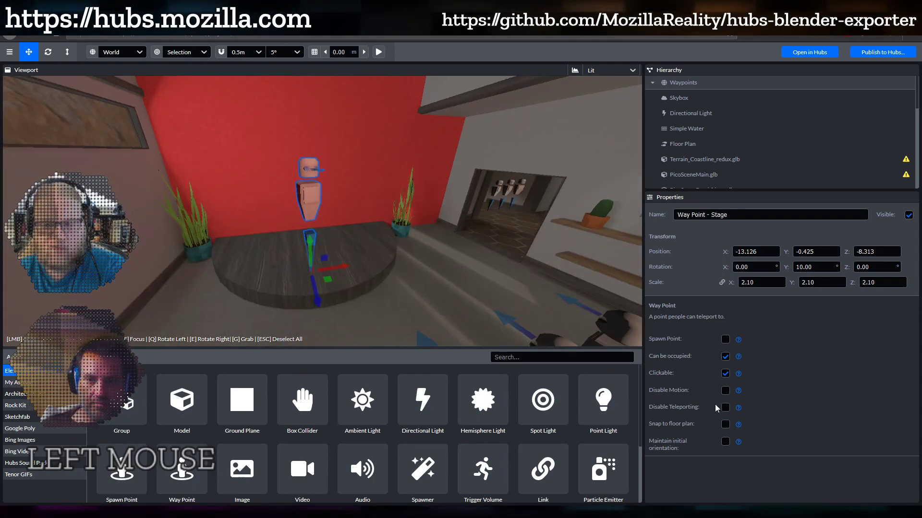
left_click(724, 408)
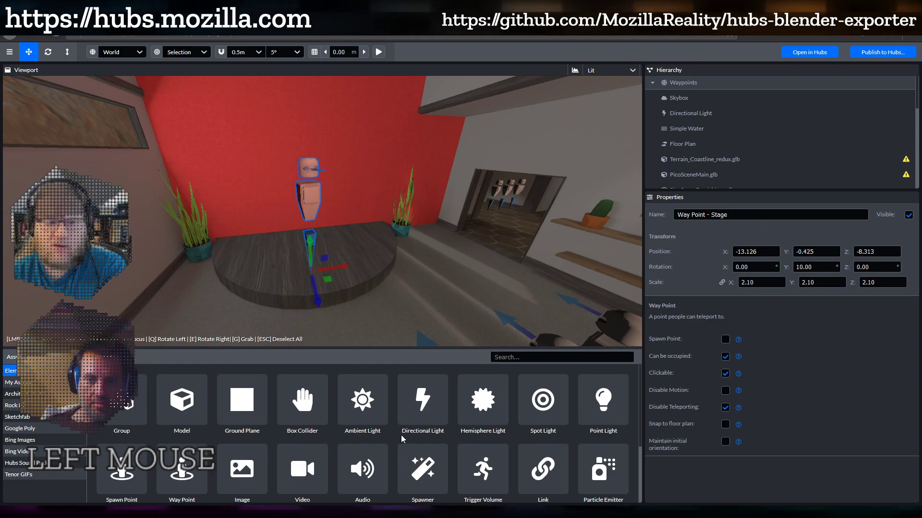
Place a new way point on the stone terrace at about X -5.00, Z 7.15
scroll(402, 249, "down", 10)
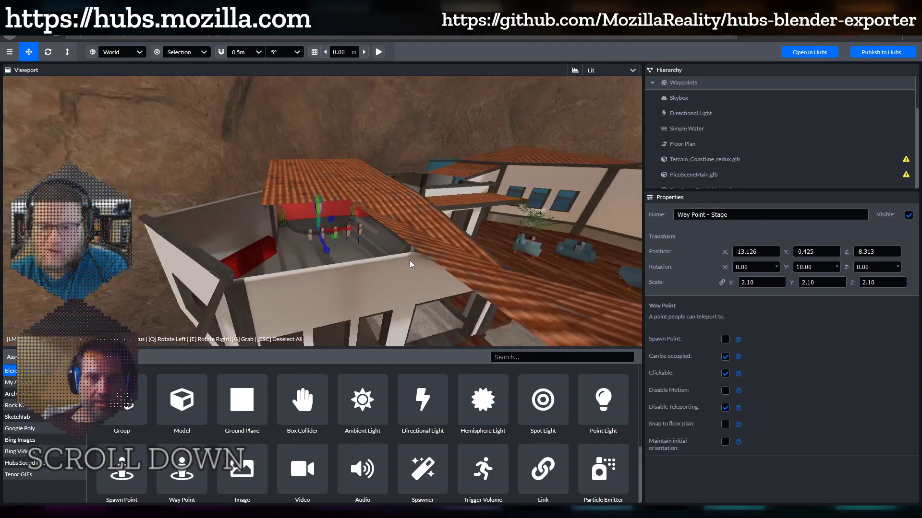
left_click_drag(410, 260, 491, 287)
middle_click_drag(492, 287, 229, 239, "shift")
left_click_drag(230, 239, 312, 261)
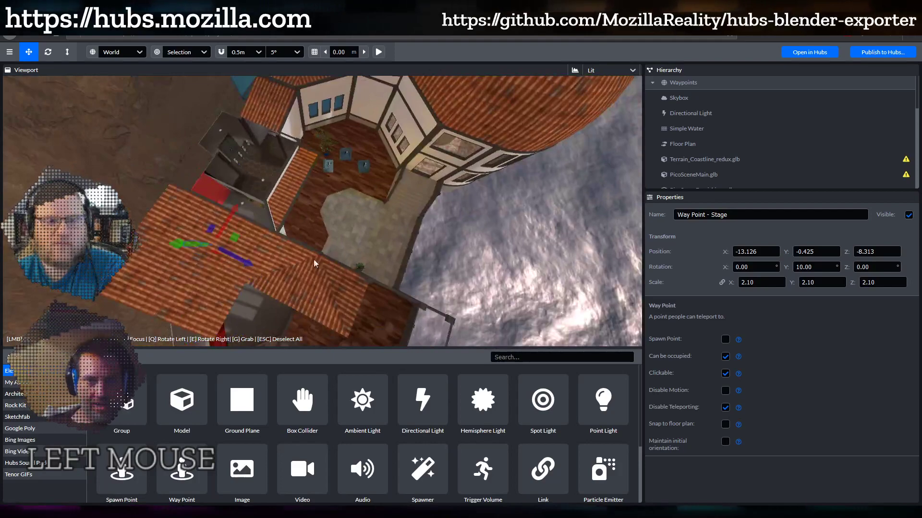
scroll(354, 253, "up", 5)
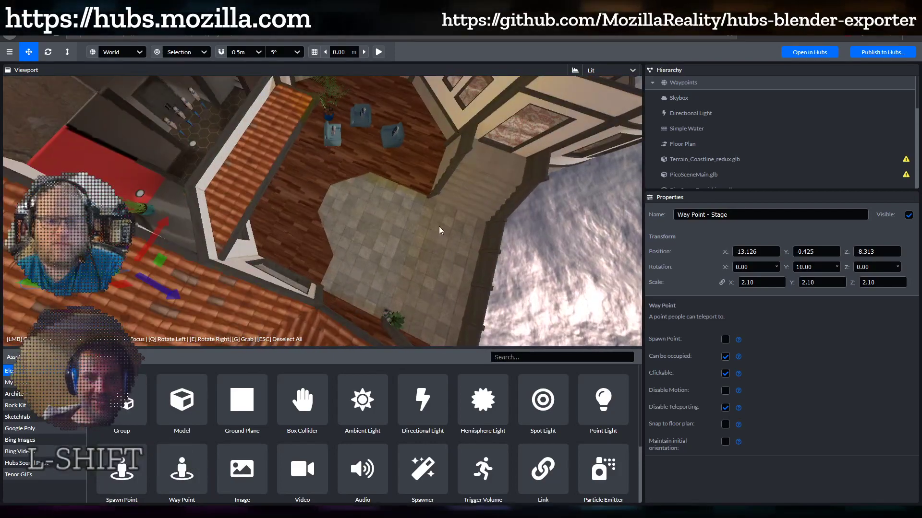
middle_click_drag(438, 226, 334, 241, "shift")
scroll(335, 235, "up", 2)
scroll(334, 233, "down", 3)
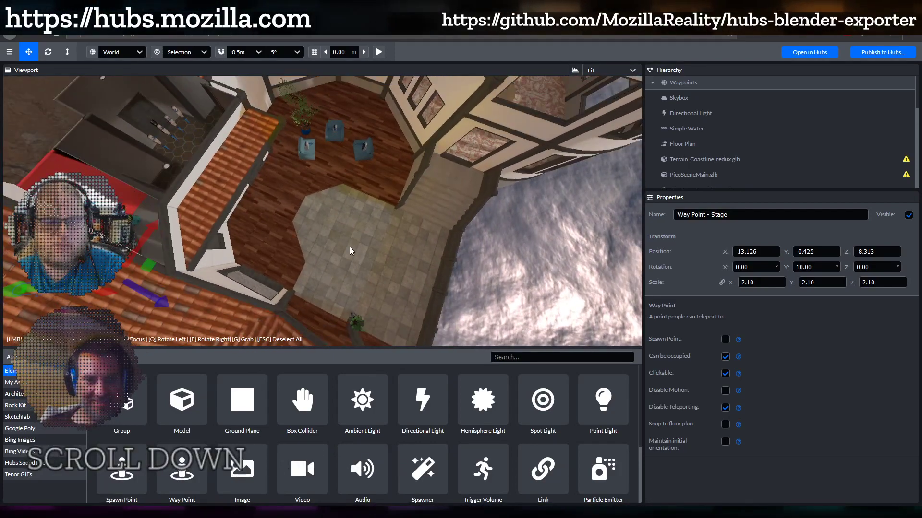
left_click_drag(189, 477, 386, 267)
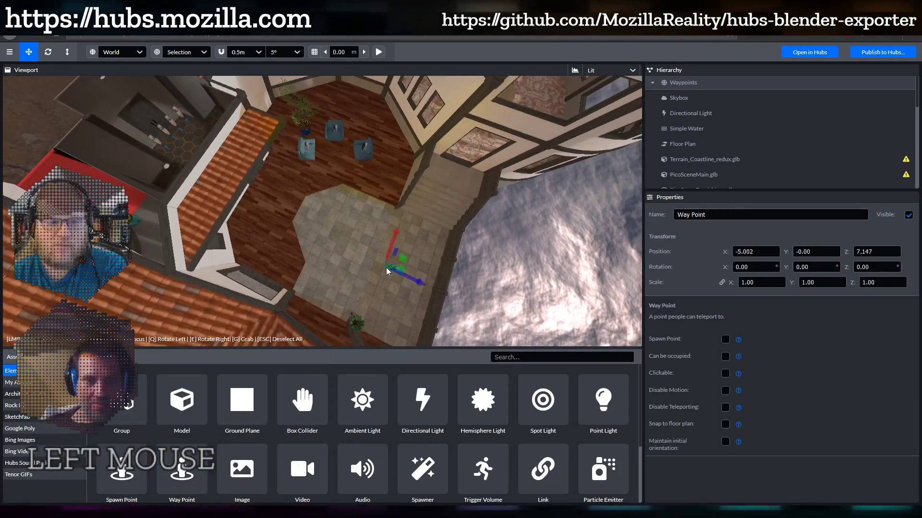
Move the new way point off the terrace and out over the water to about Z 17.86
left_click_drag(492, 255, 560, 229)
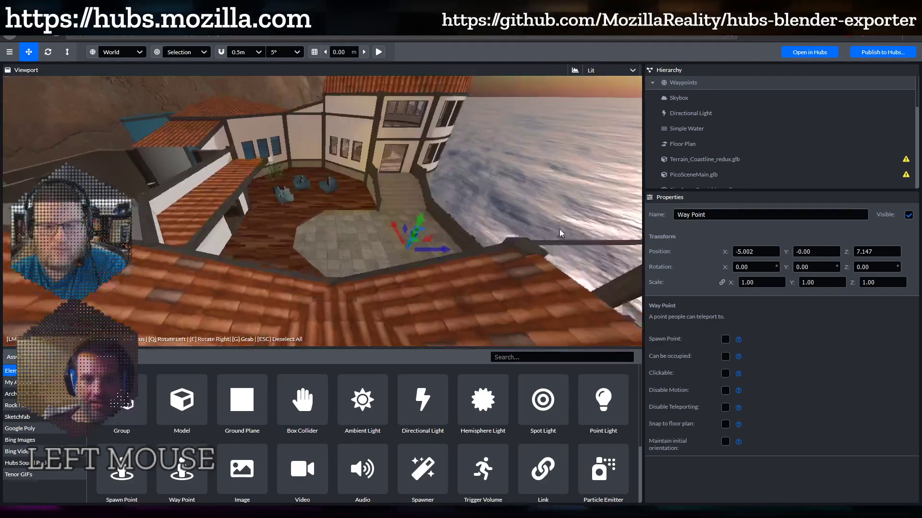
middle_click_drag(560, 229, 323, 195, "shift")
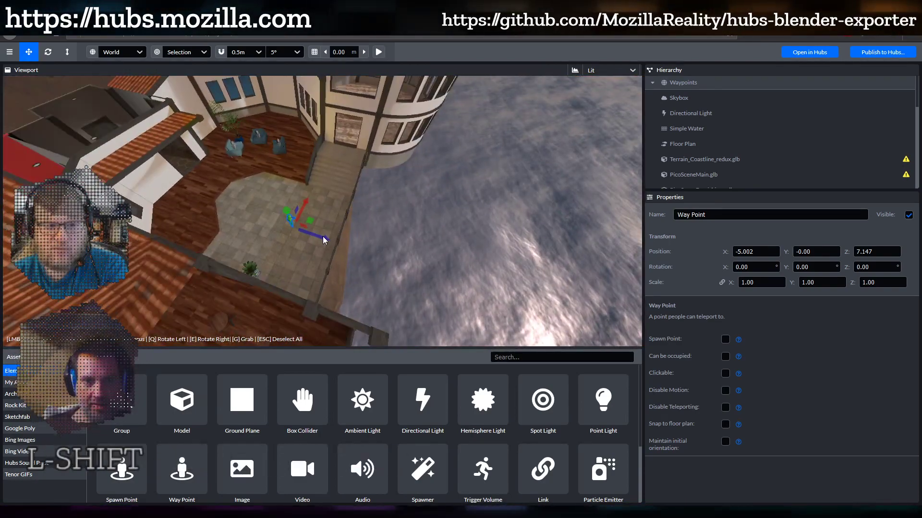
left_click_drag(323, 235, 472, 232)
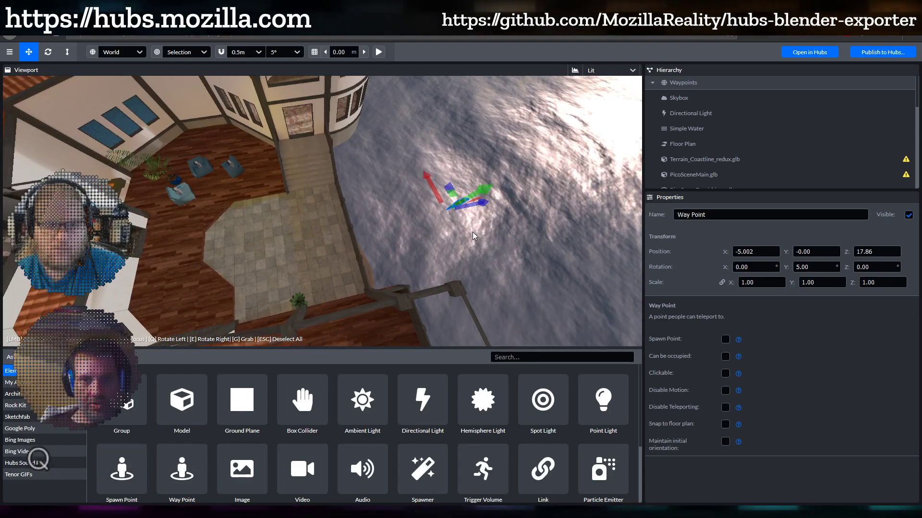
Rotate the way point over the water to face the buildings, with rotation X -180°, Y 5°, Z -180°
key("e")
key("q")
key("q")
key("q")
key("q")
key("q")
key("q")
key("q")
key("q")
key("q")
key("q")
key("q")
key("q")
key("q")
key("q")
key("q")
key("q")
key("q")
key("q")
key("q")
key("q")
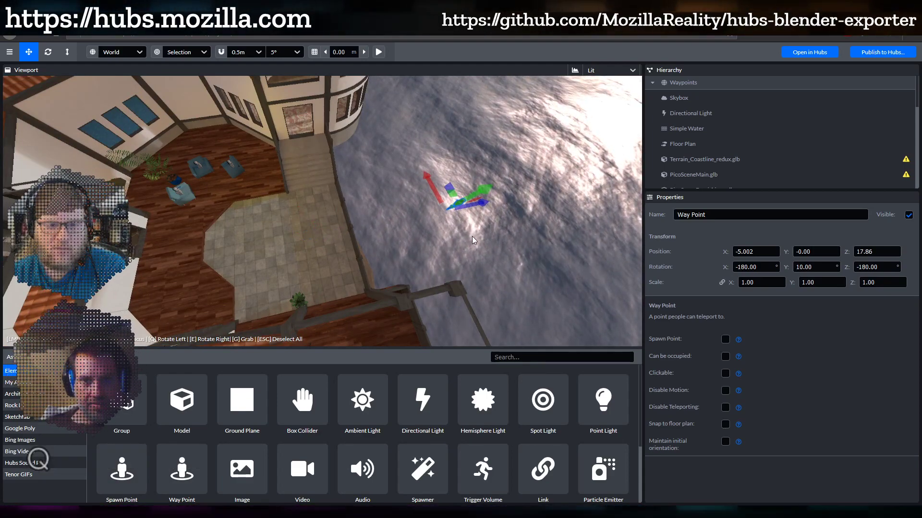
left_click_drag(473, 232, 290, 195)
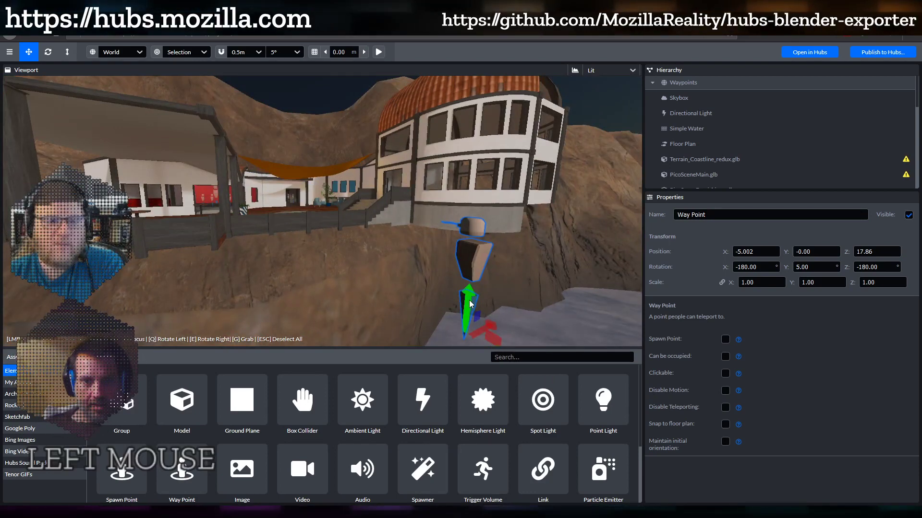
Raise the way point over the water to about Y 1.83 and scale it uniformly to 20
left_click_drag(471, 303, 475, 192)
scroll(416, 183, "down", 3)
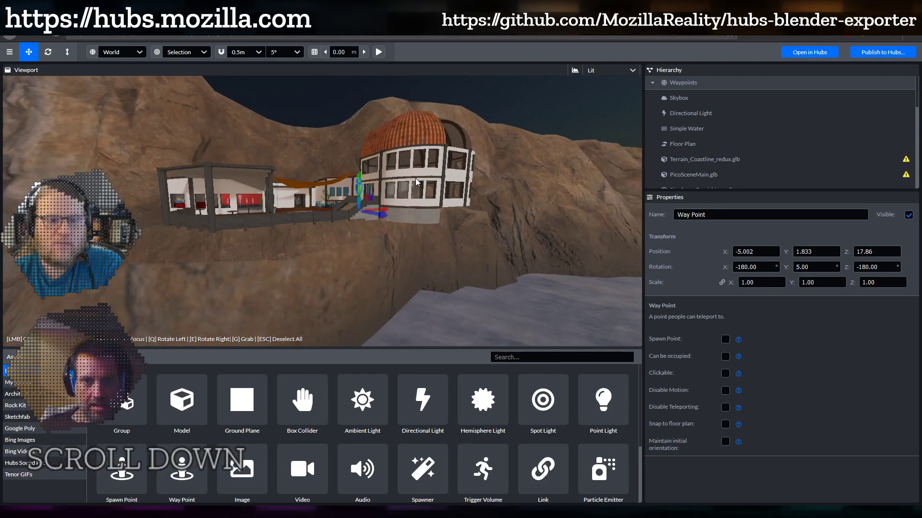
left_click(758, 282)
type("20")
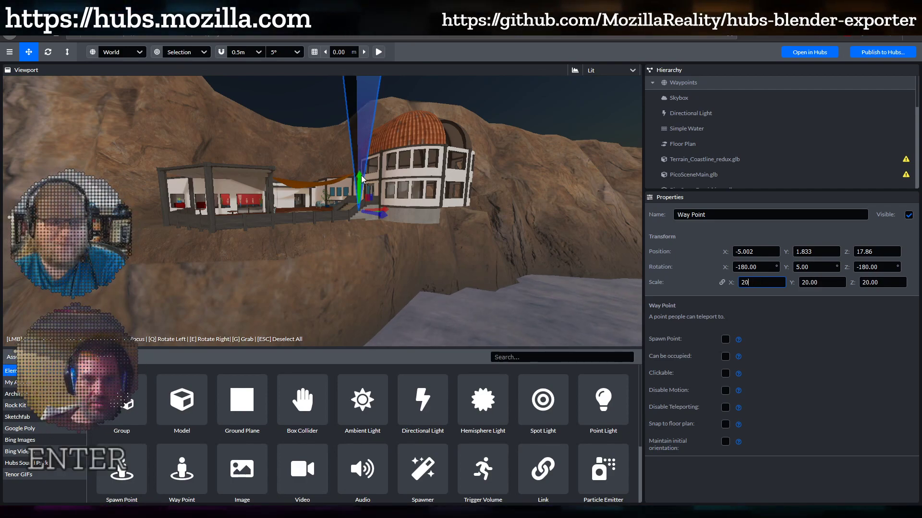
Lower the giant way point beside the cliff to about Y -23.53
left_click_drag(358, 177, 374, 453)
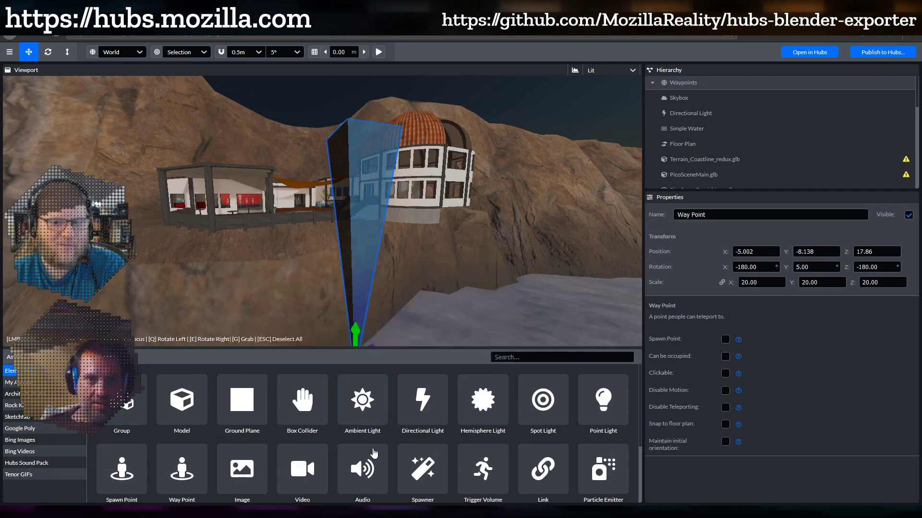
scroll(381, 203, "down", 5)
left_click_drag(384, 204, 373, 271)
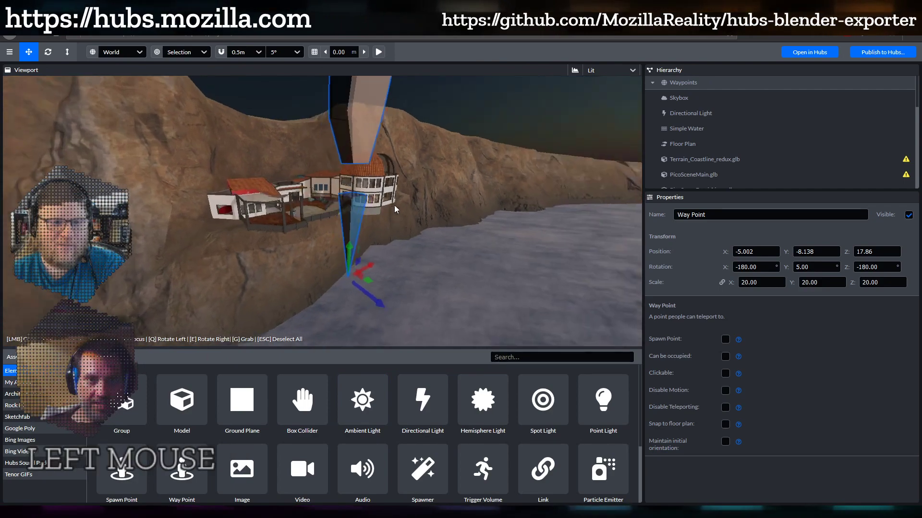
mouse_move(425, 177)
left_mouse_down()
mouse_move(266, 176)
mouse_move(204, 156)
mouse_move(359, 151)
mouse_move(400, 207)
mouse_move(396, 151)
mouse_move(426, 163)
left_mouse_up()
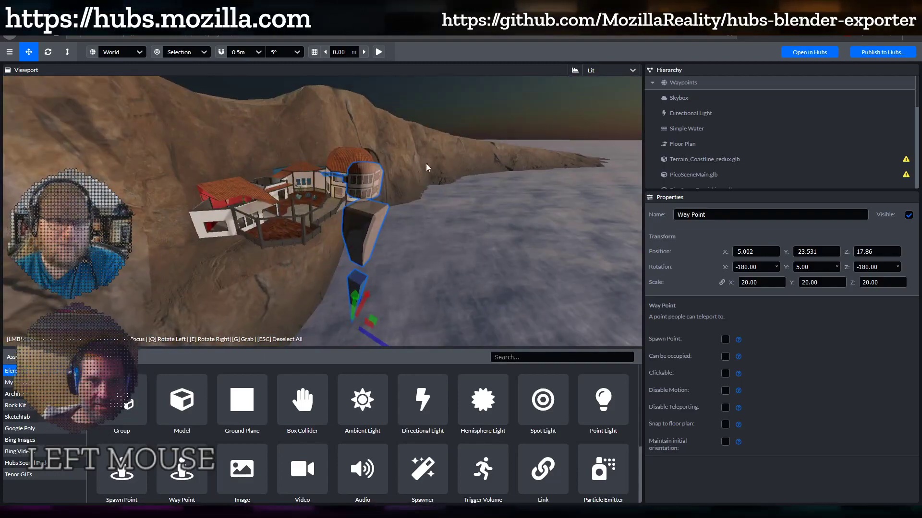
Make the giant way point occupiable and clickable, with motion and teleporting disabled
scroll(408, 176, "up", 5)
left_click_drag(347, 183, 406, 196)
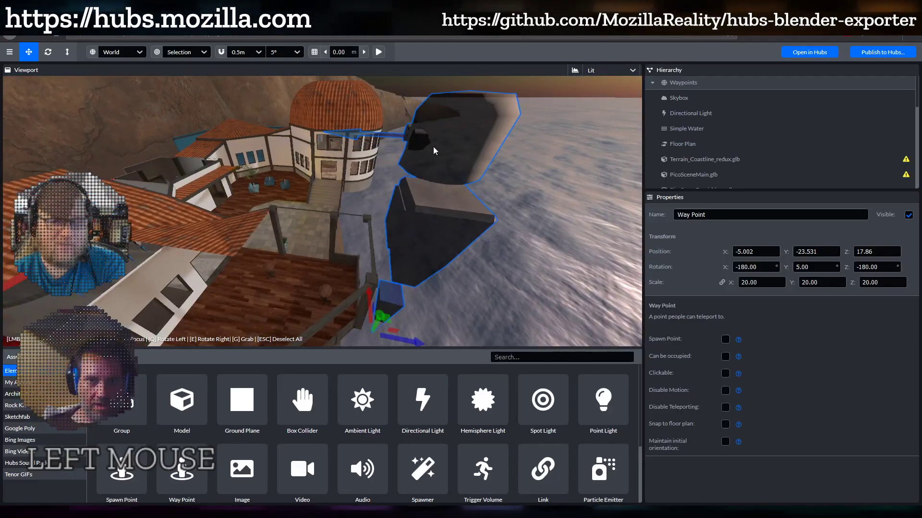
left_click_drag(296, 218, 223, 217)
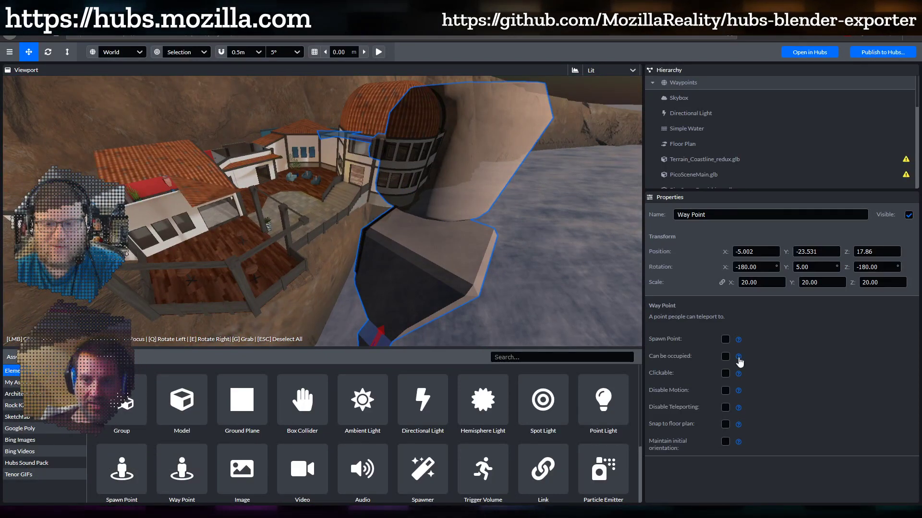
left_click(724, 358)
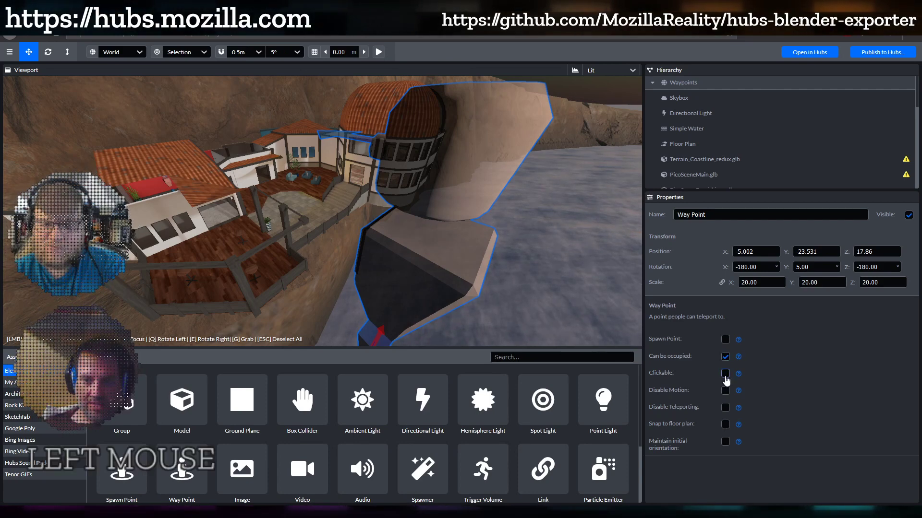
left_click(725, 374)
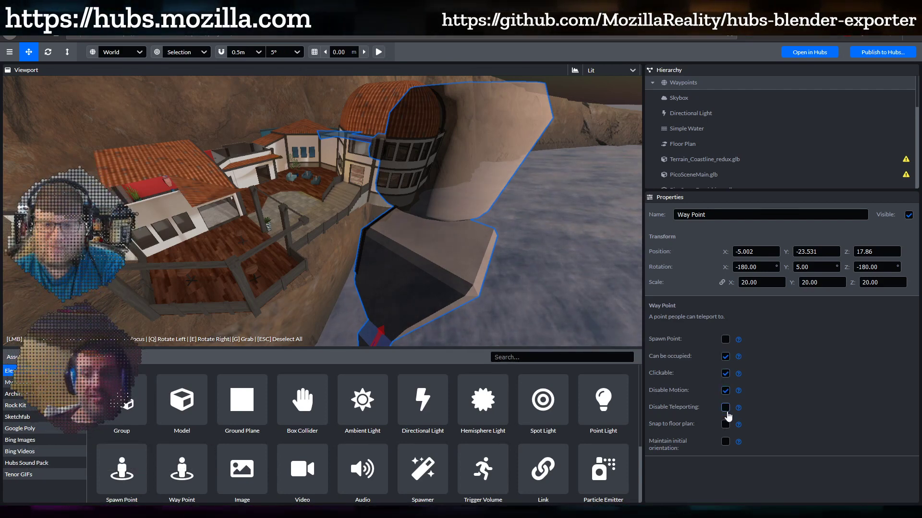
left_click(726, 408)
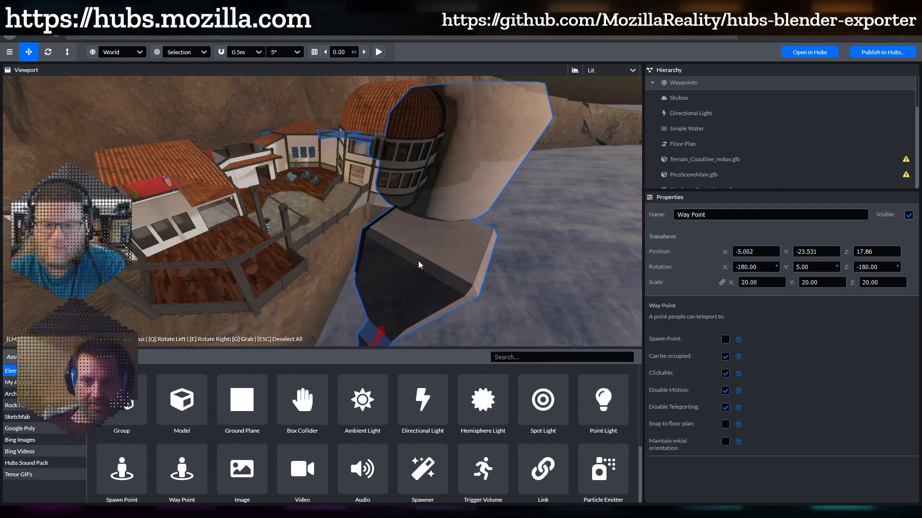
Place another way point at the seaward edge of the stone terrace, about X -5.03, Z 9.98
scroll(400, 268, "up", 1)
scroll(400, 268, "down", 2)
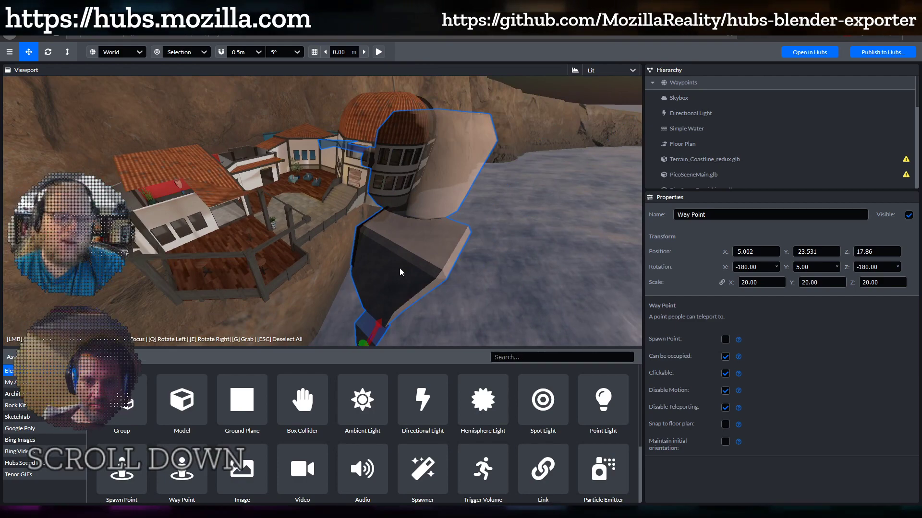
left_click_drag(332, 237, 416, 240)
scroll(385, 242, "up", 3)
left_click_drag(329, 211, 319, 240)
scroll(319, 241, "down", 2)
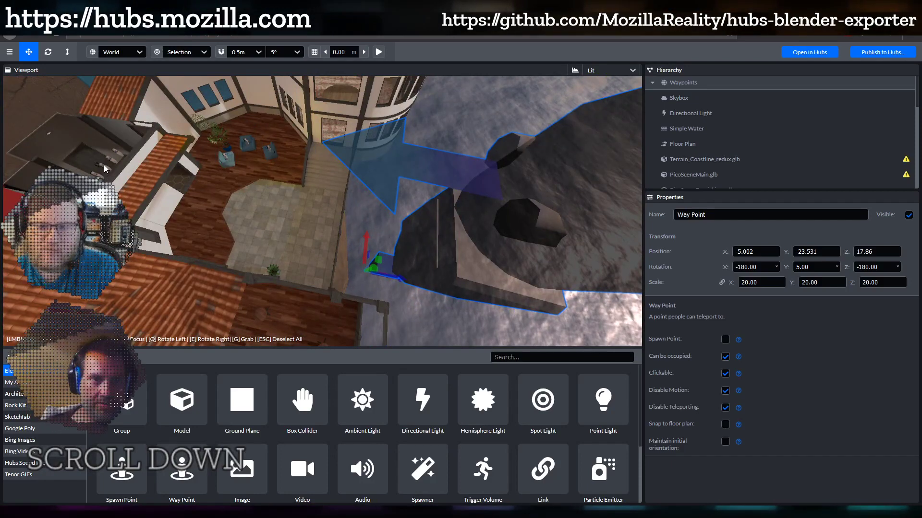
left_click(182, 468)
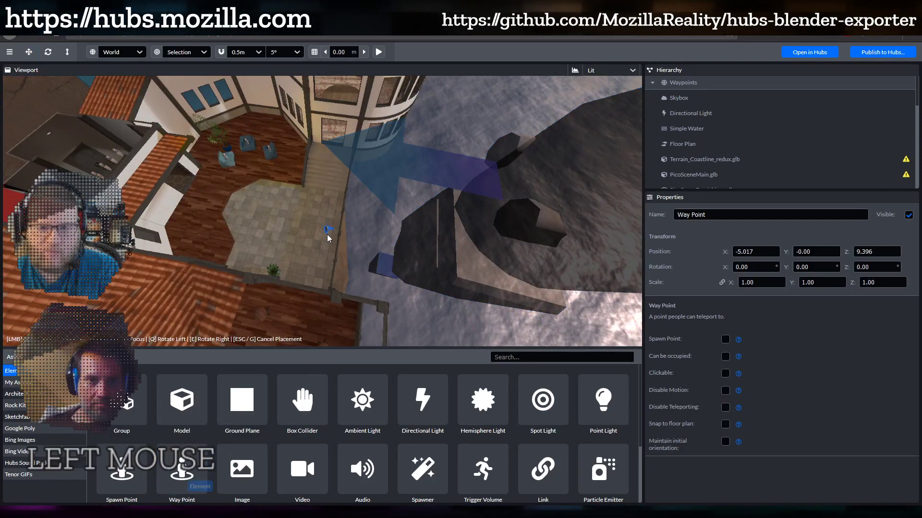
left_click(335, 235)
left_click_drag(334, 235, 383, 212)
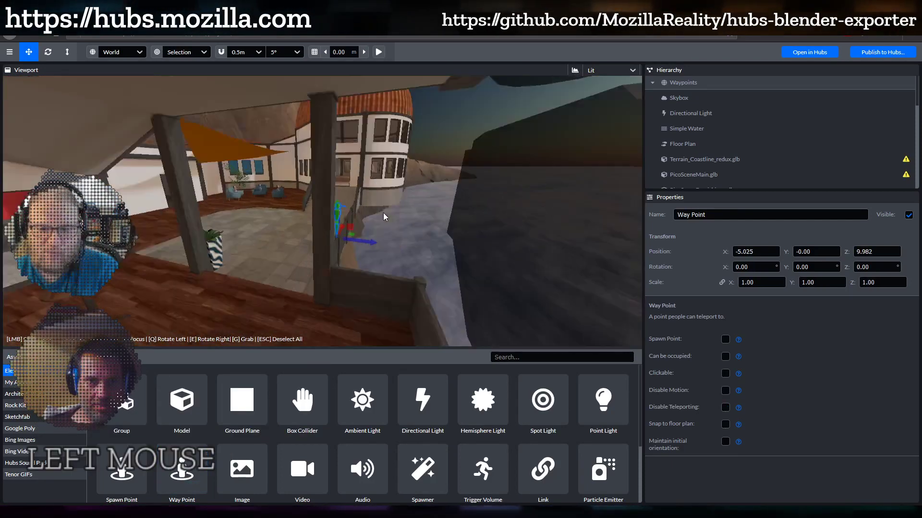
Move the terrace way point inward from the railing to about Z 6.45
scroll(393, 210, "up", 3)
left_click_drag(488, 203, 522, 219)
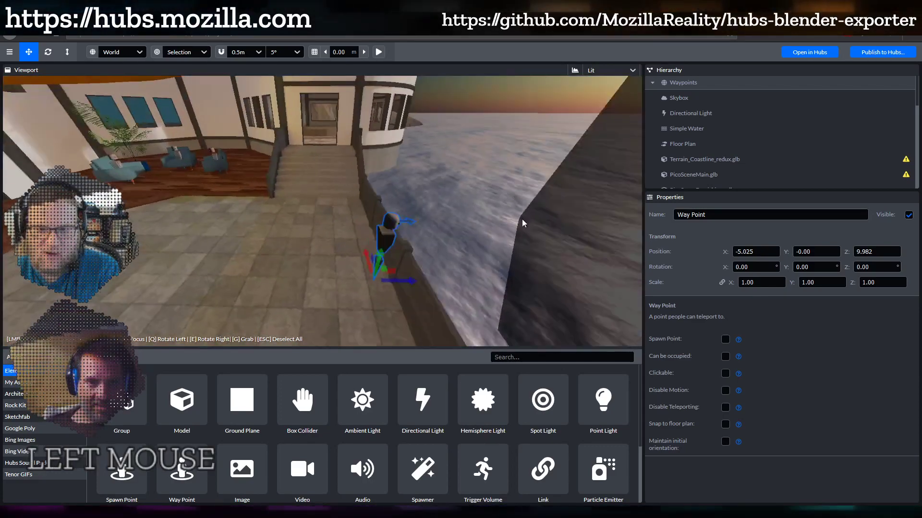
left_click_drag(456, 264, 405, 280)
left_click(405, 280)
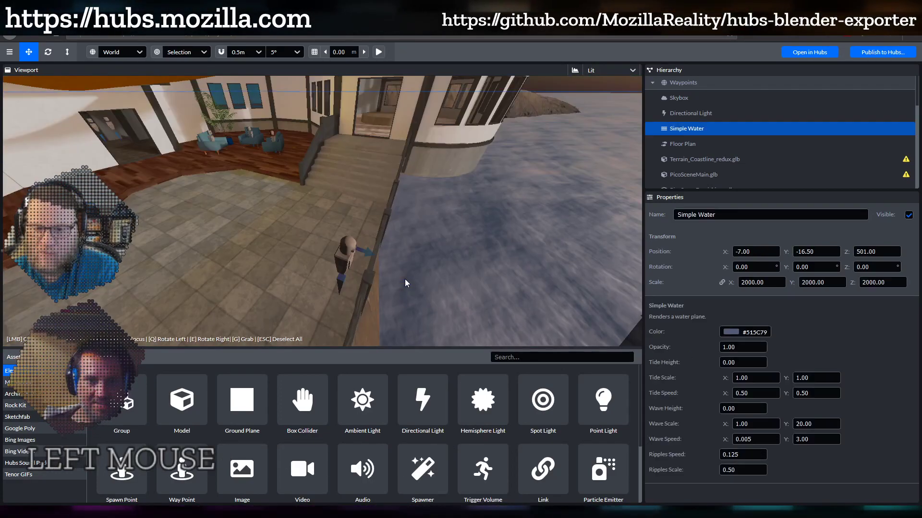
left_click(345, 255)
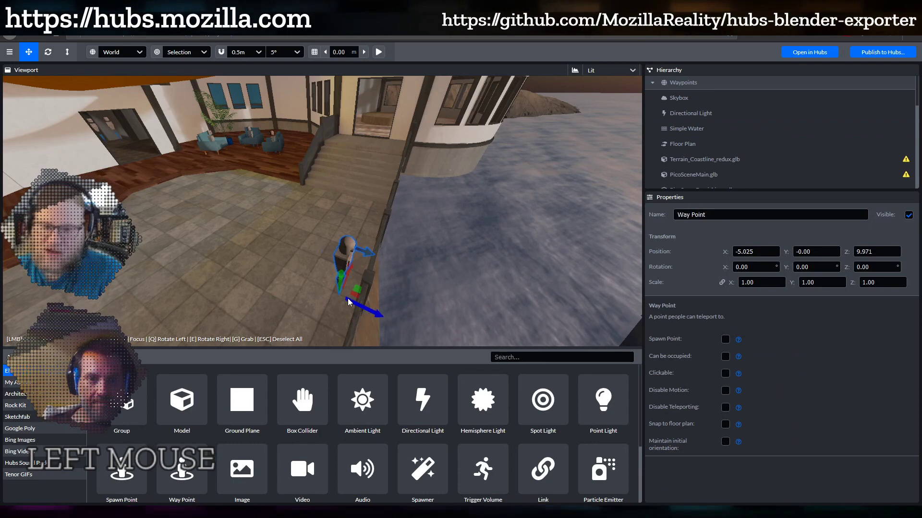
left_click_drag(348, 298, 245, 251)
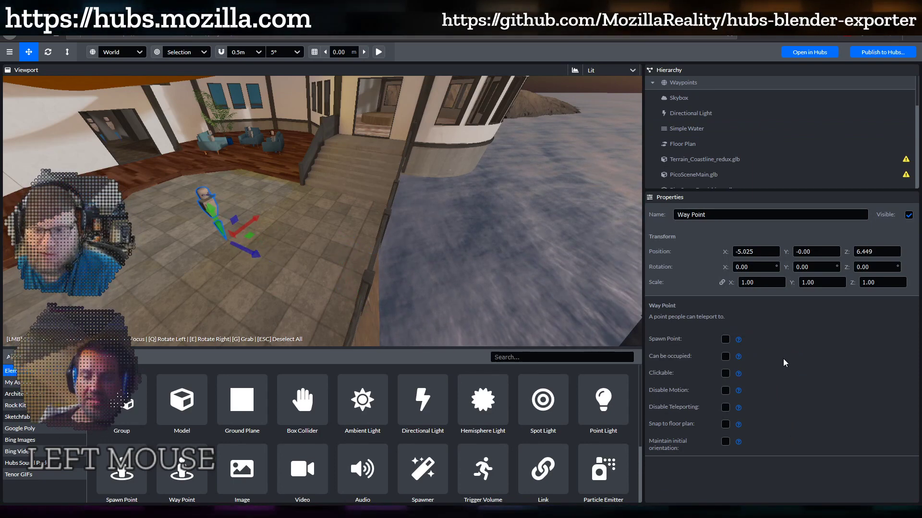
Make the terrace way point clickable and have it maintain the initial orientation
left_click_drag(424, 292, 384, 252)
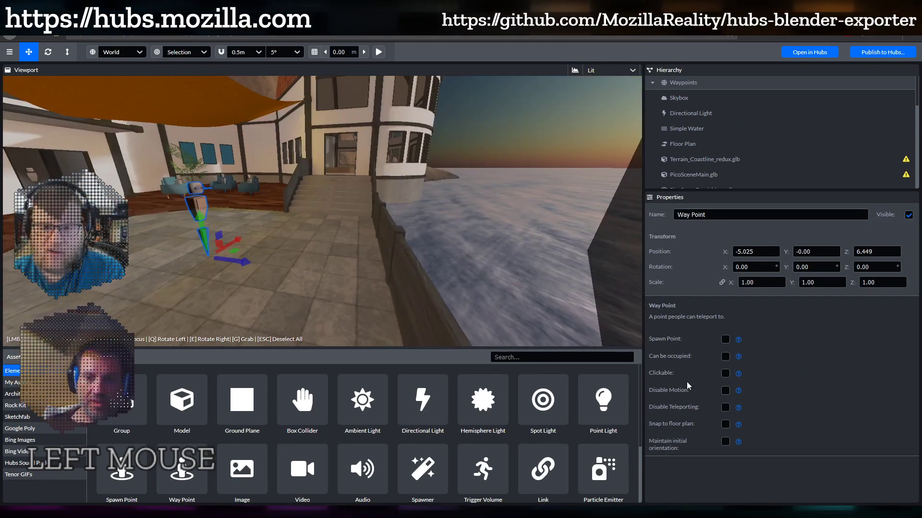
left_click(725, 374)
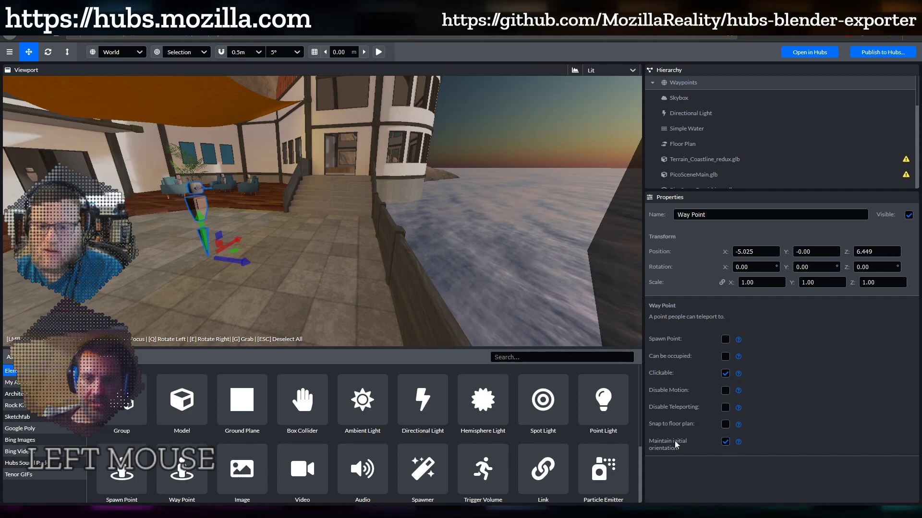
left_click_drag(485, 235, 309, 227)
scroll(309, 227, "down", 3)
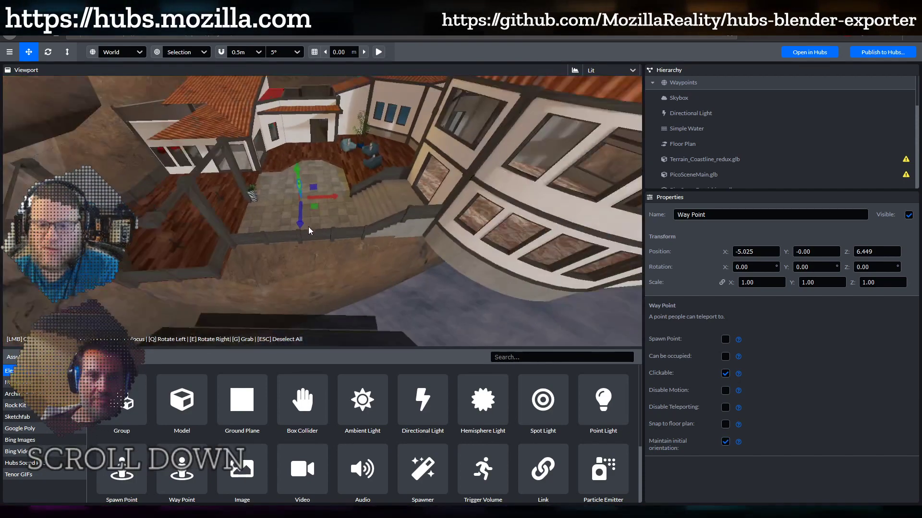
Lower the giant way point in front of the coastline buildings to about Y -26.19
scroll(328, 229, "up", 5)
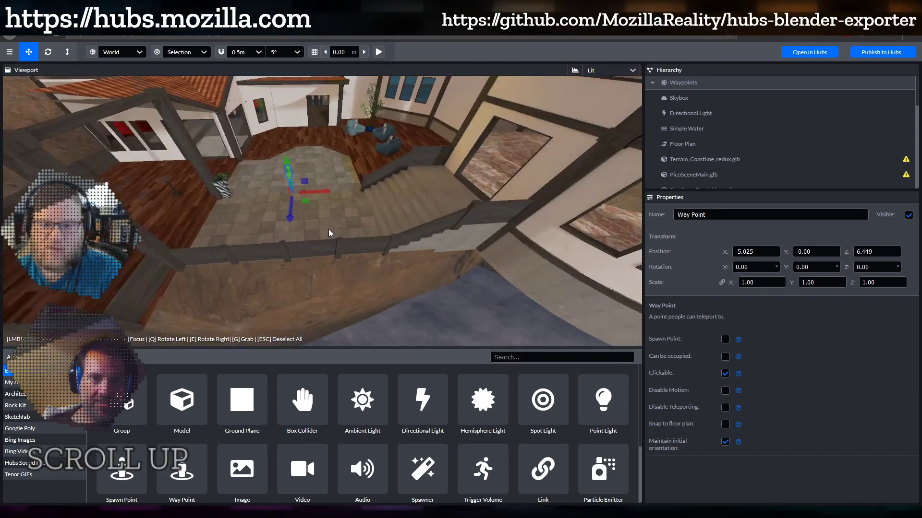
left_click_drag(327, 234, 426, 233)
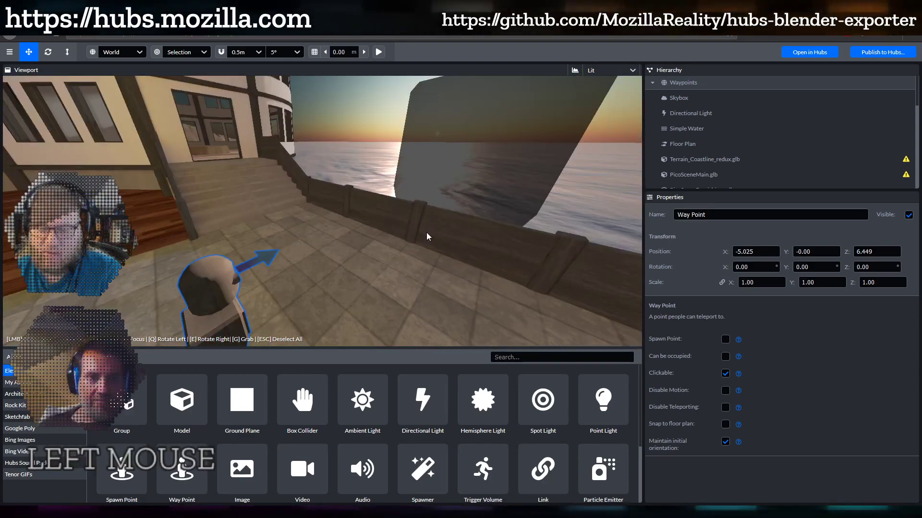
scroll(426, 233, "down", 3)
left_click_drag(376, 273, 367, 198)
scroll(377, 192, "down", 2)
scroll(367, 197, "down", 2)
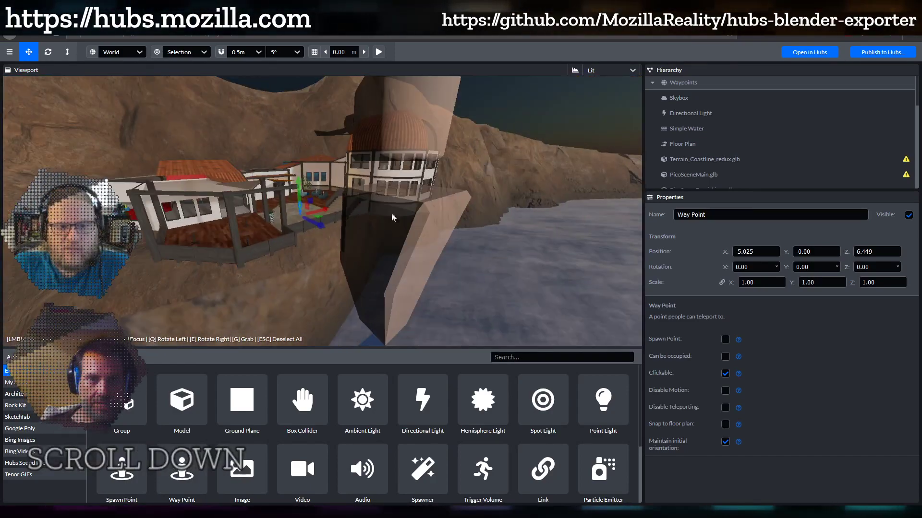
left_click(396, 235)
left_click_drag(396, 234, 390, 199)
scroll(356, 332, "down", 1)
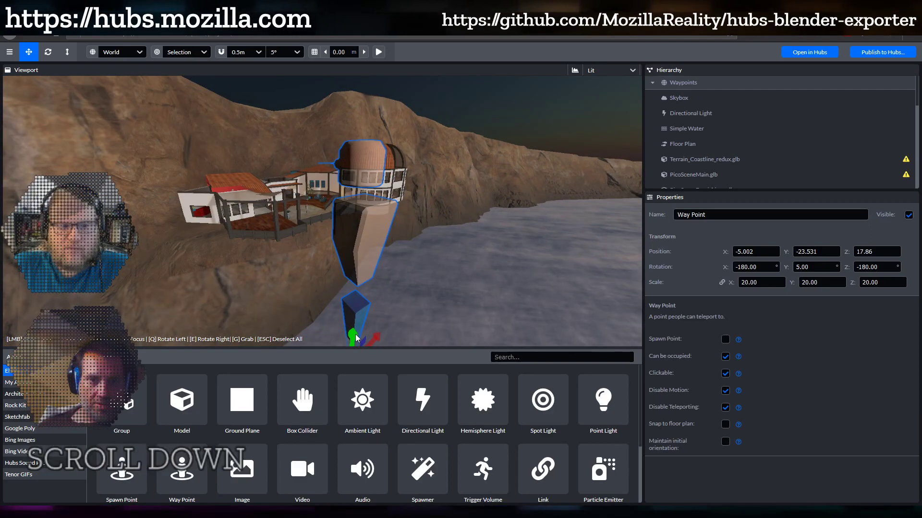
left_click_drag(356, 338, 354, 352)
Save the project and publish the scene to Hubs under the name Waypoints
scroll(365, 264, "up", 5)
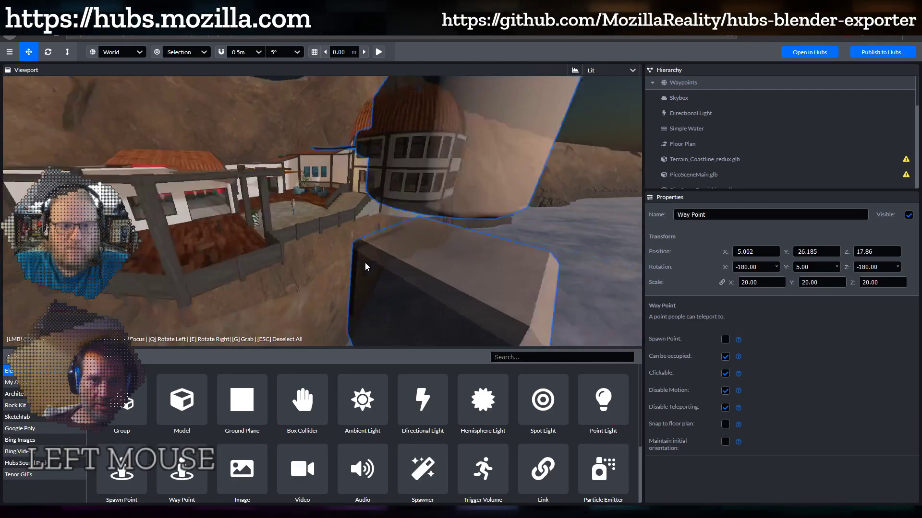
left_click_drag(365, 264, 411, 189)
scroll(406, 205, "up", 4)
middle_click_drag(333, 196, 491, 216, "shift")
left_click_drag(492, 216, 413, 208)
scroll(412, 204, "up", 2)
scroll(412, 205, "down", 2)
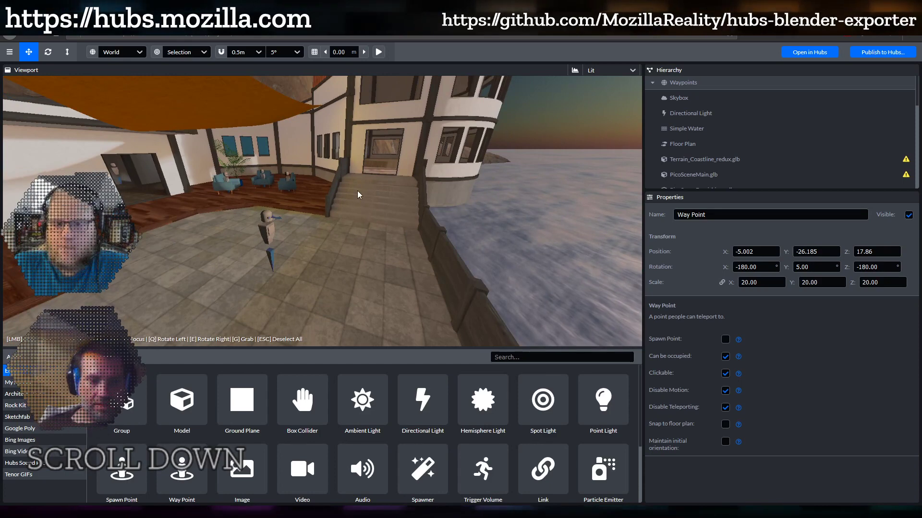
key("ctrl+s")
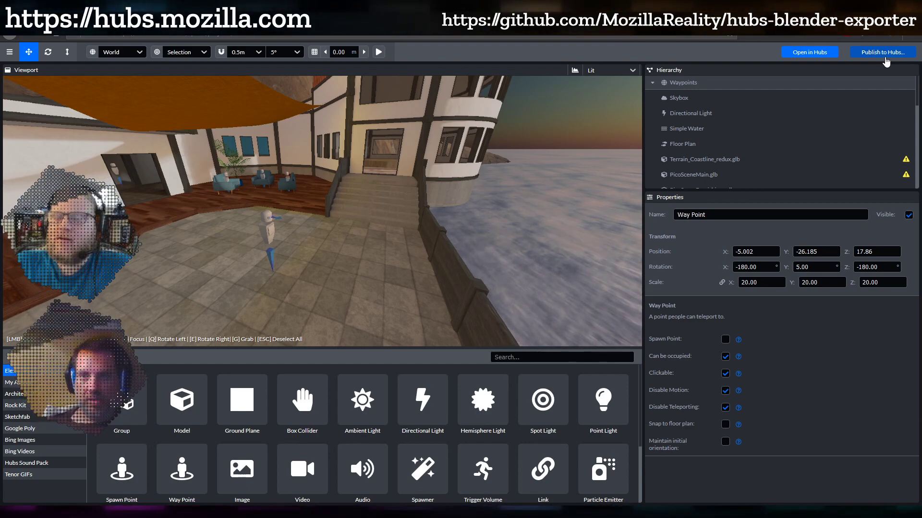
left_click(885, 55)
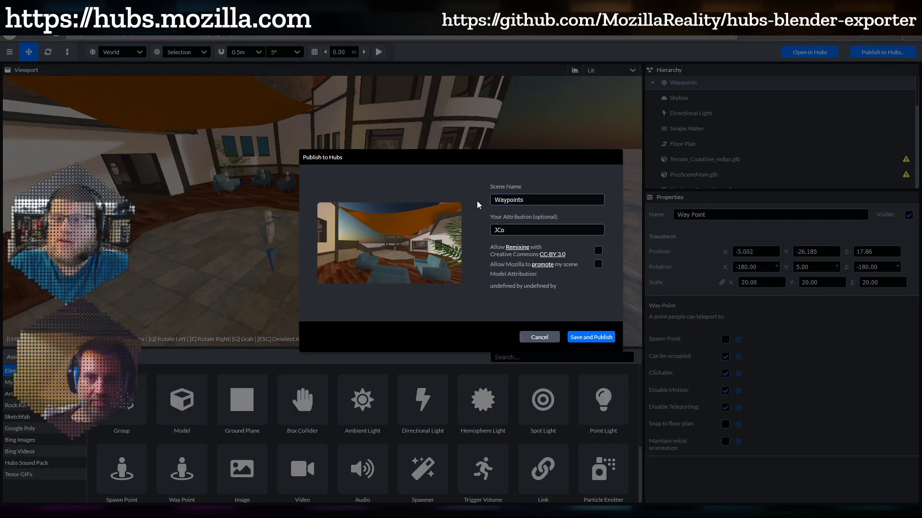
left_click(507, 204)
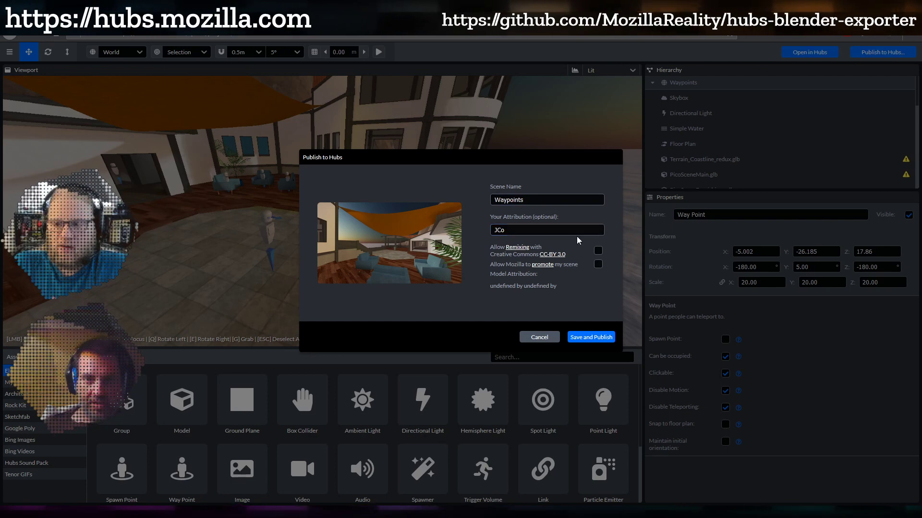
left_click(583, 338)
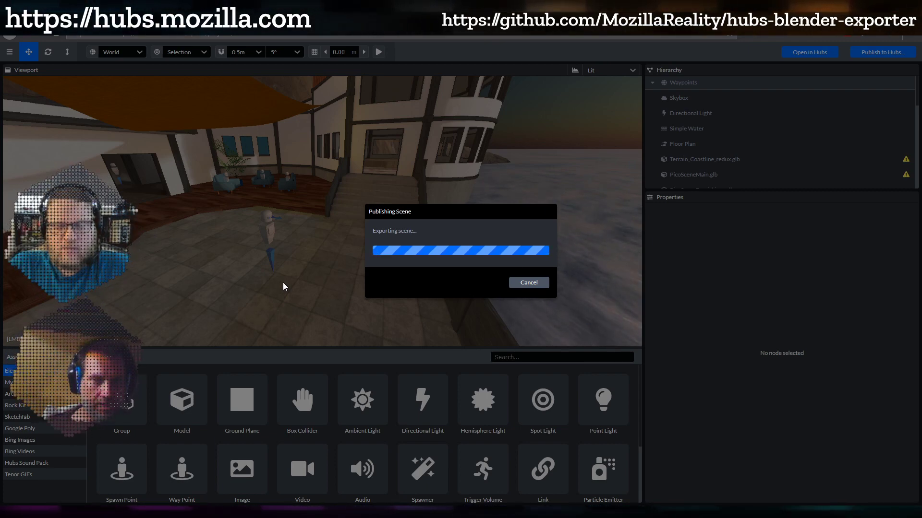
left_click(566, 389)
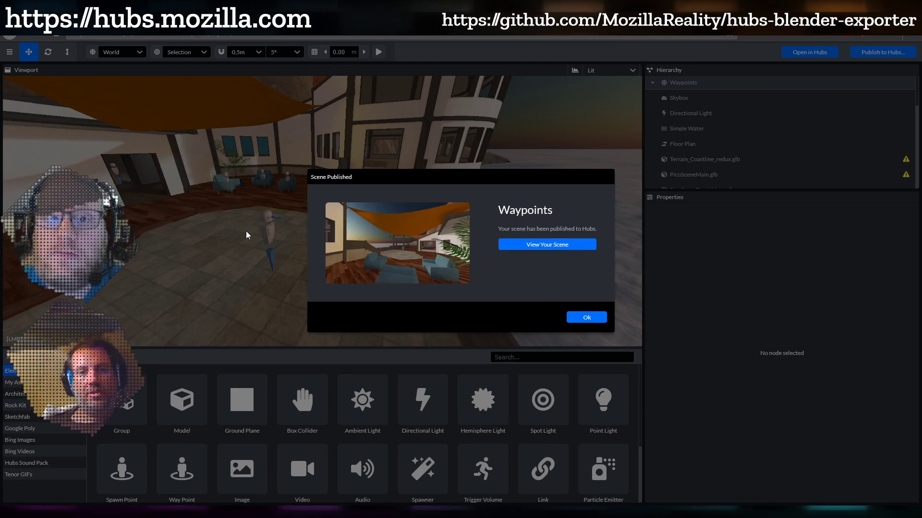
Open the published Waypoints scene page and copy its link to share it
left_click(529, 245)
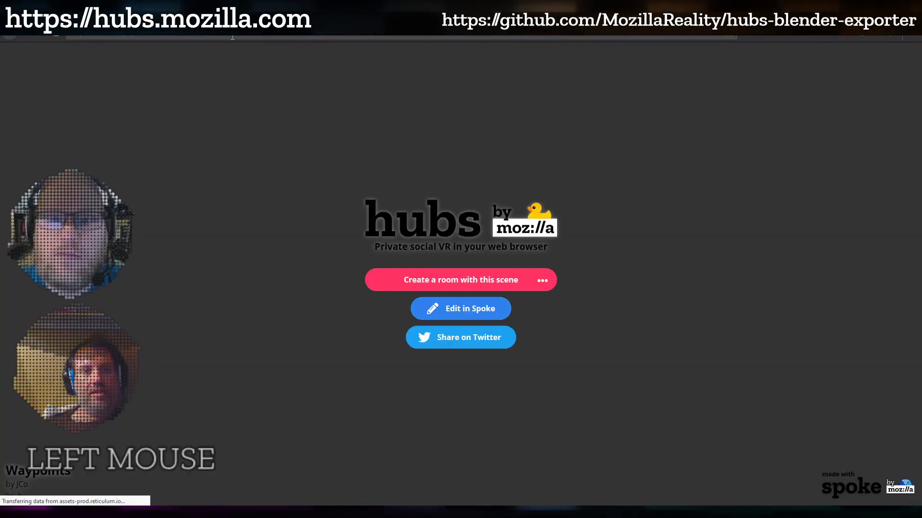
left_click(232, 37)
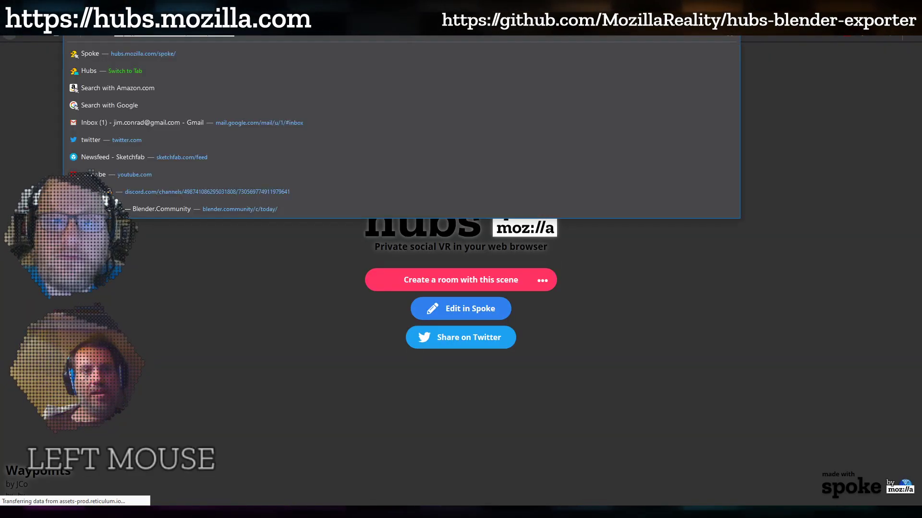
left_click(29, 74)
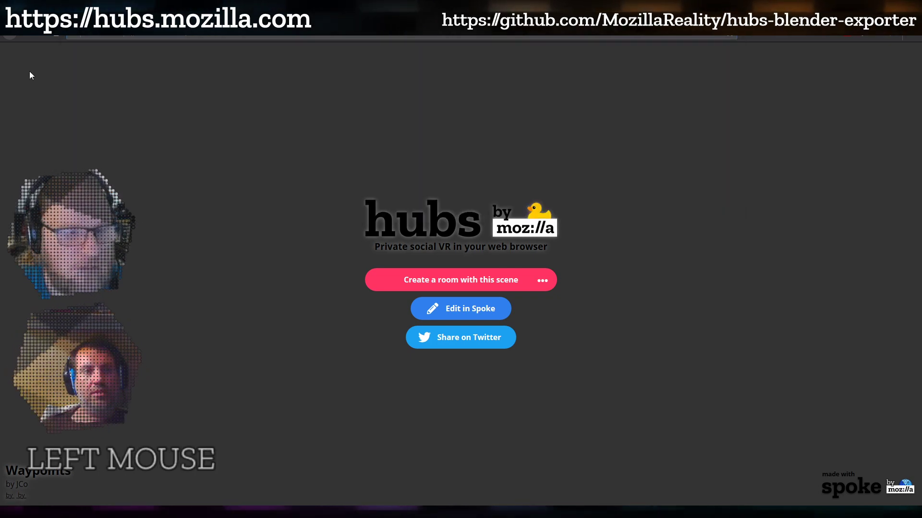
left_click(146, 317)
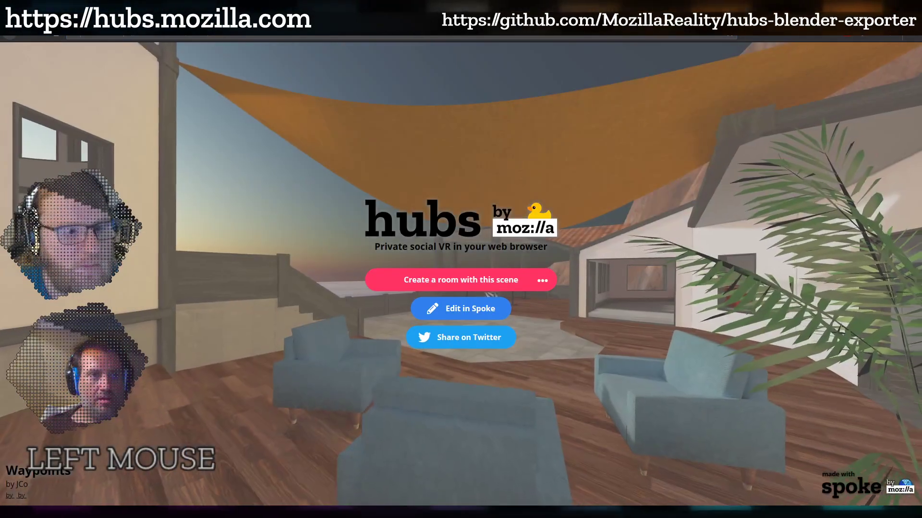
left_click(349, 504)
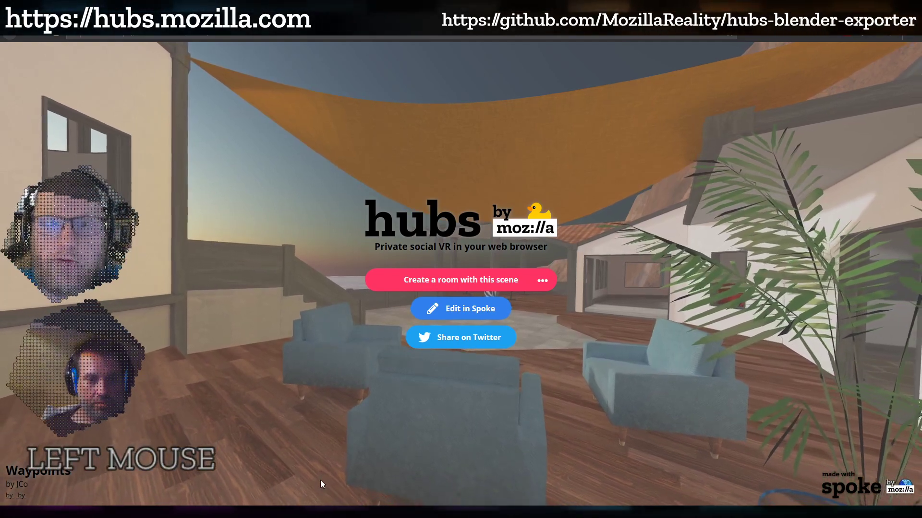
key("ctrl")
key("ctrl+v")
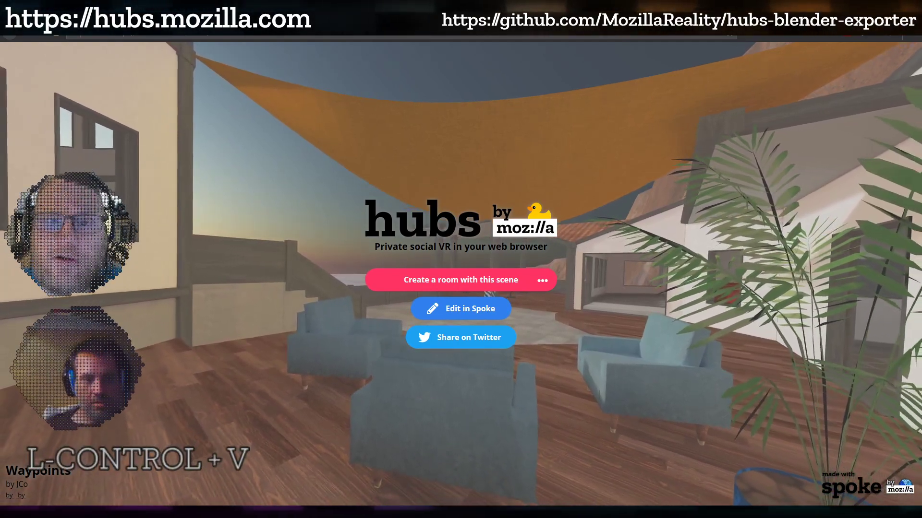
key("Return")
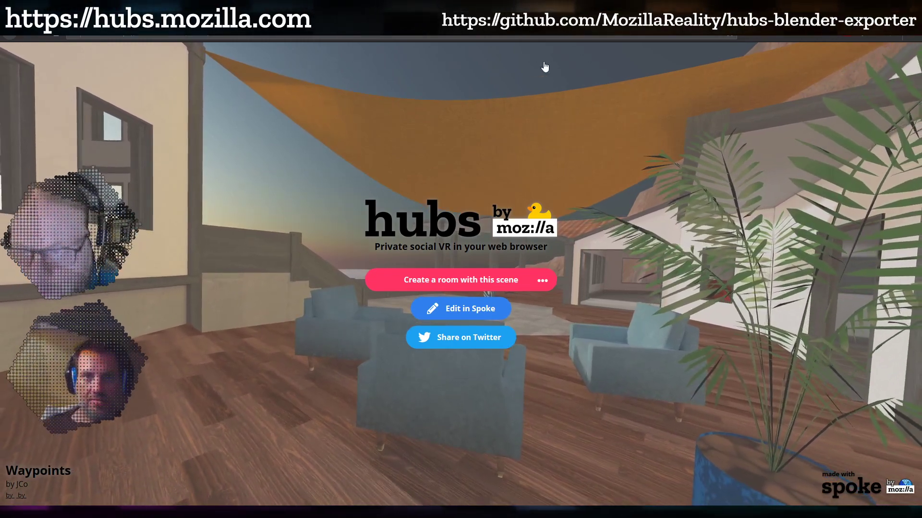
left_click(525, 66)
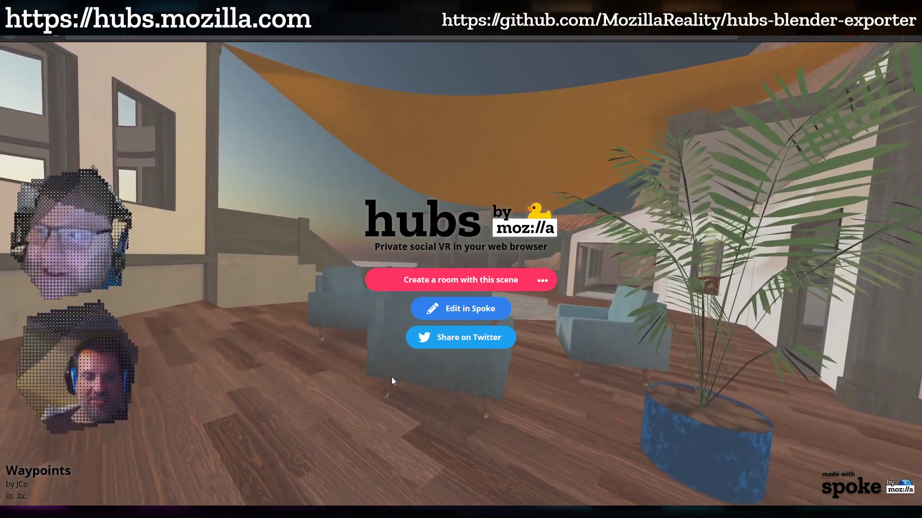
Create a Hubs room with the Waypoints scene and enter it with the microphone muted
left_click(465, 279)
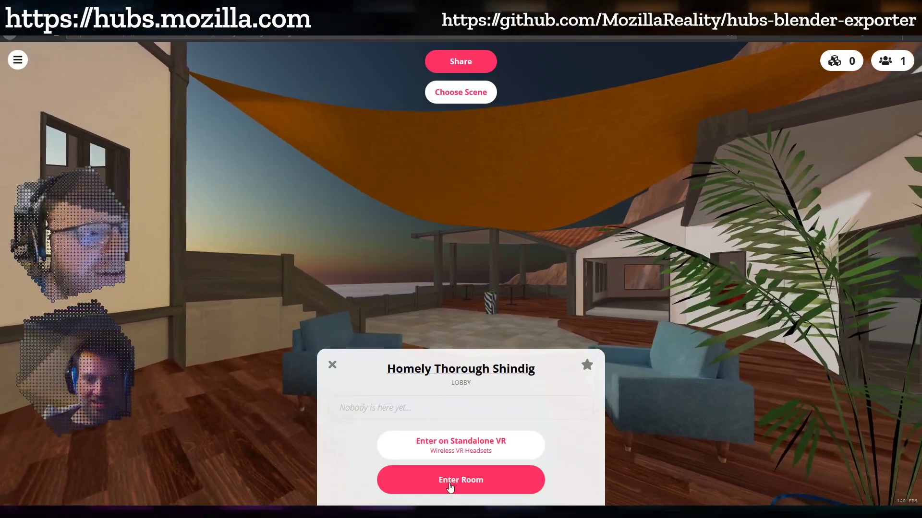
left_click(450, 480)
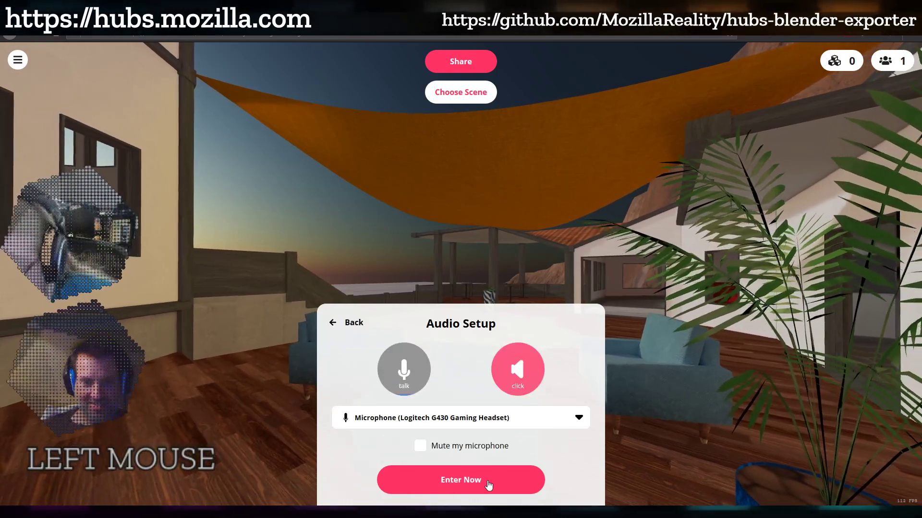
left_click(421, 447)
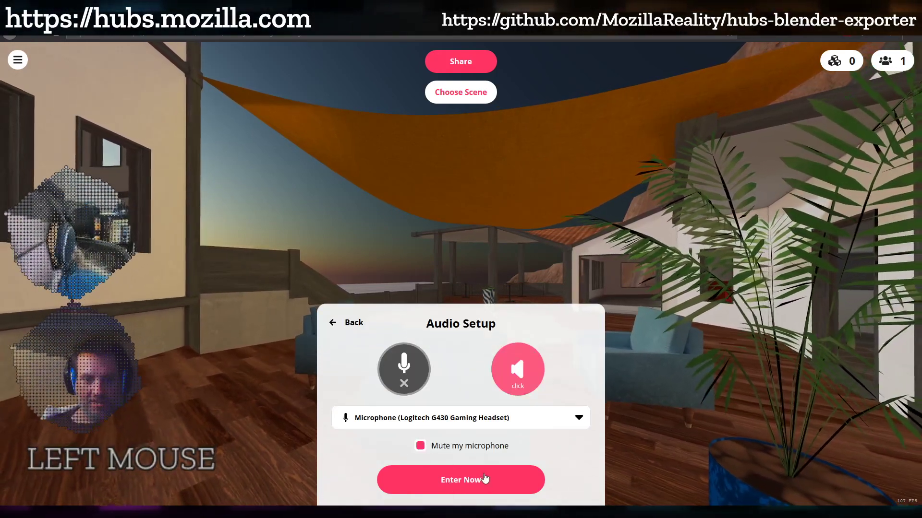
left_click(460, 482)
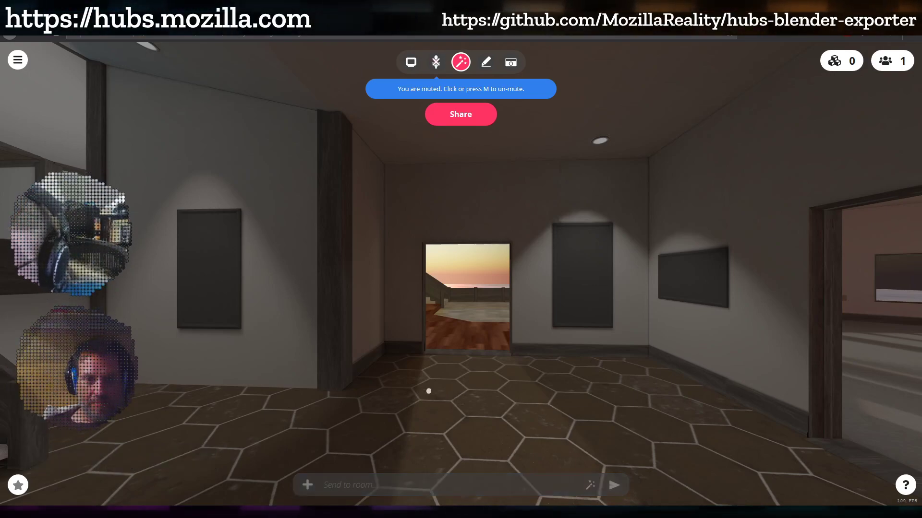
mouse_move(428, 391)
left_mouse_down()
mouse_move(541, 384)
mouse_move(649, 419)
mouse_move(650, 465)
mouse_move(430, 476)
mouse_move(358, 450)
mouse_move(331, 413)
mouse_move(438, 393)
left_mouse_up()
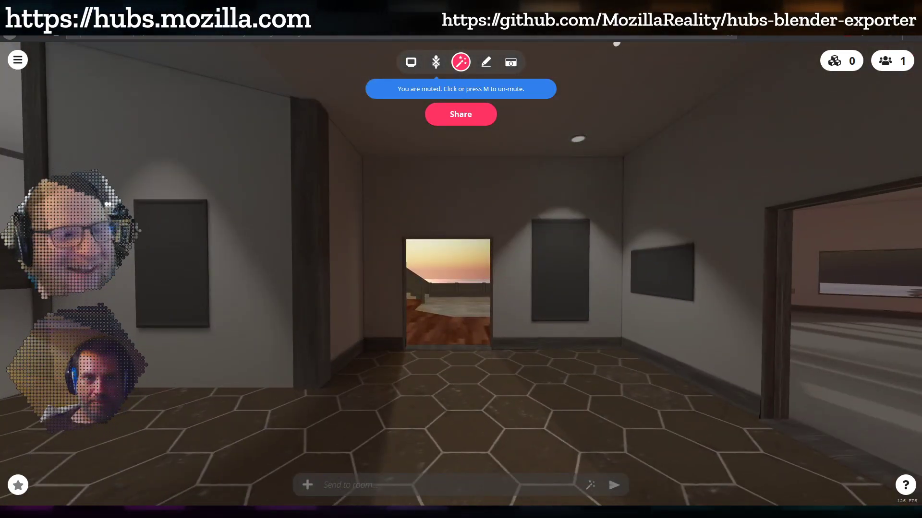
Copy the new room's link and share it so another participant can join
left_click(284, 36)
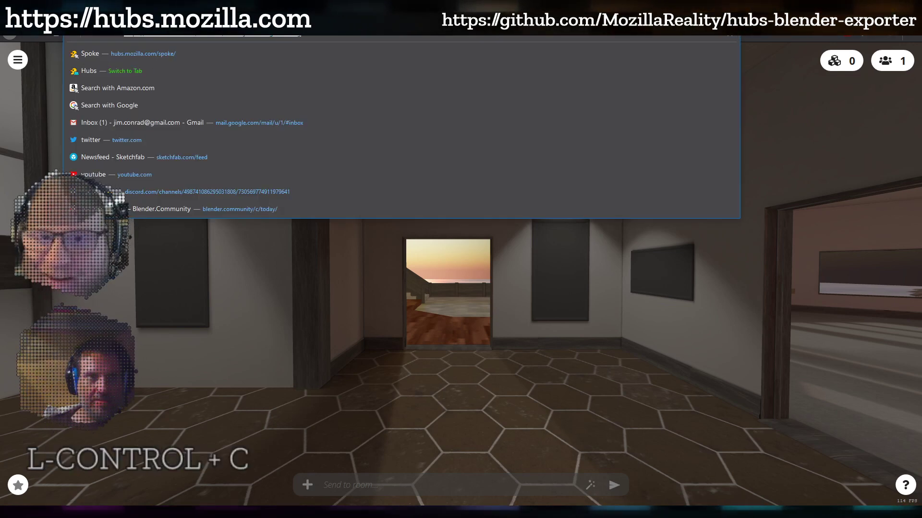
left_click(192, 22)
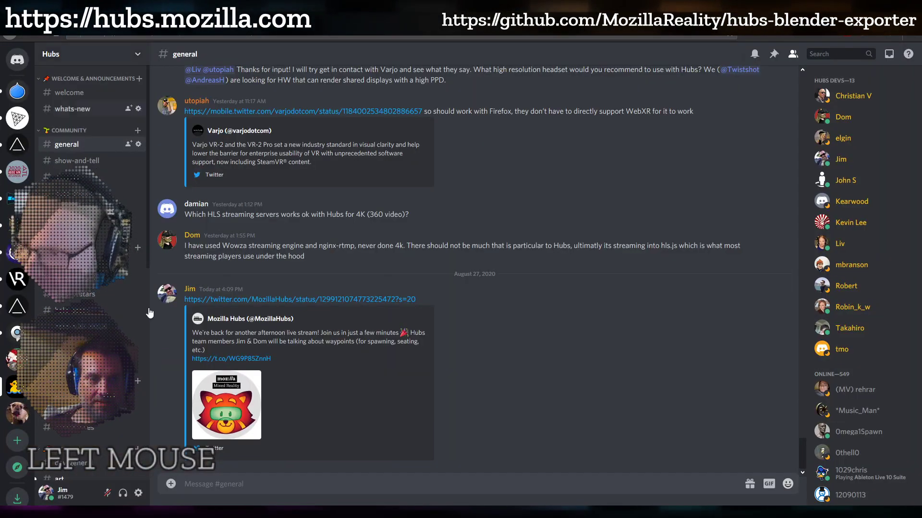
left_click(192, 21)
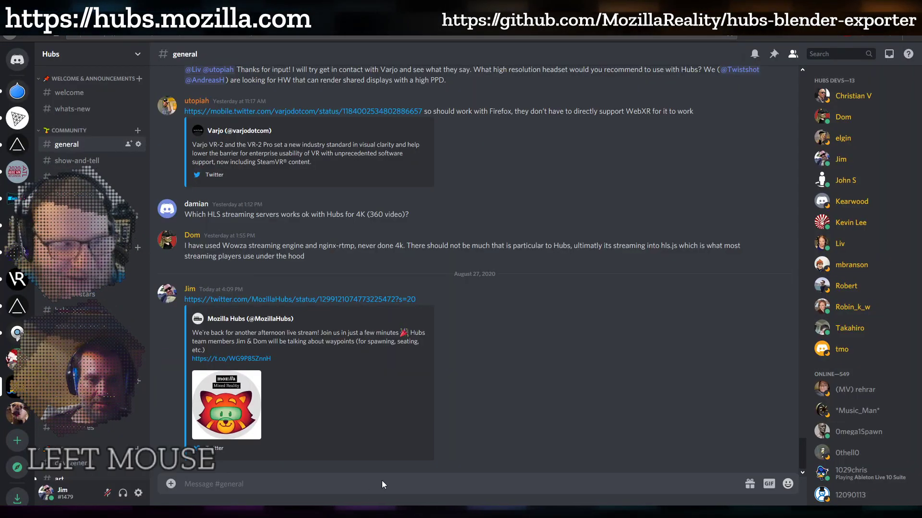
left_click(518, 22)
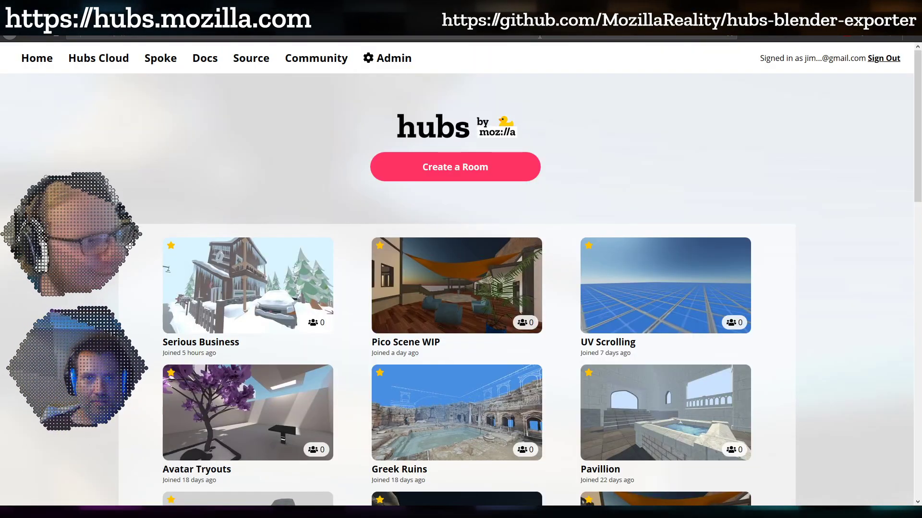
left_click(432, 22)
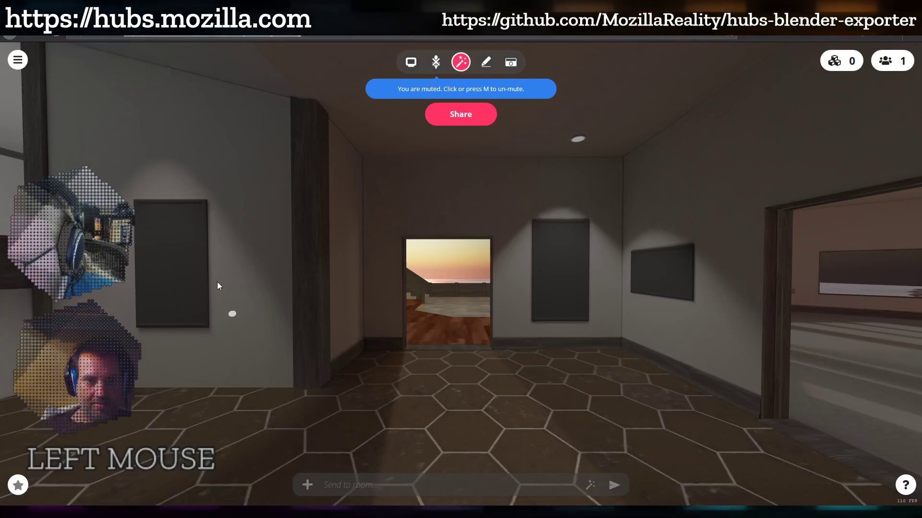
key("ctrl+v")
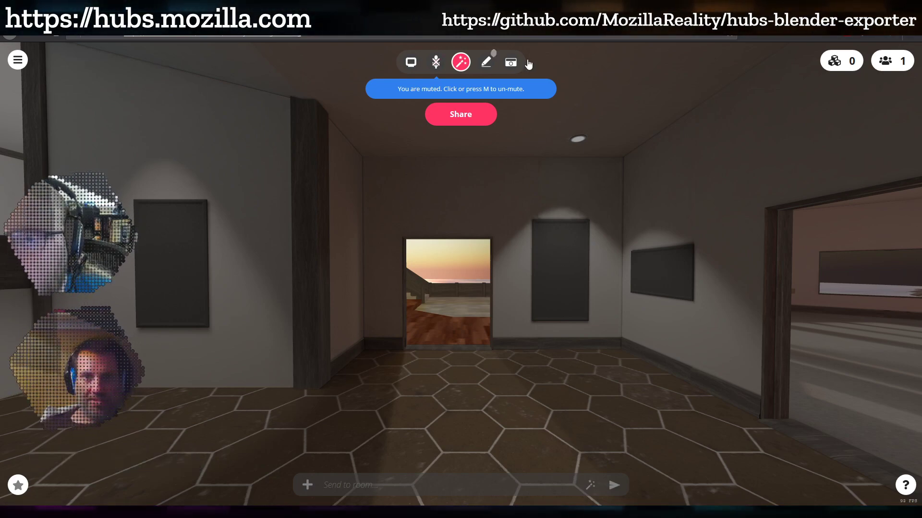
Turn towards the doorway to the stage room and display the way point marker above the stage
left_click_drag(528, 64, 639, 331)
key("w")
key("space")
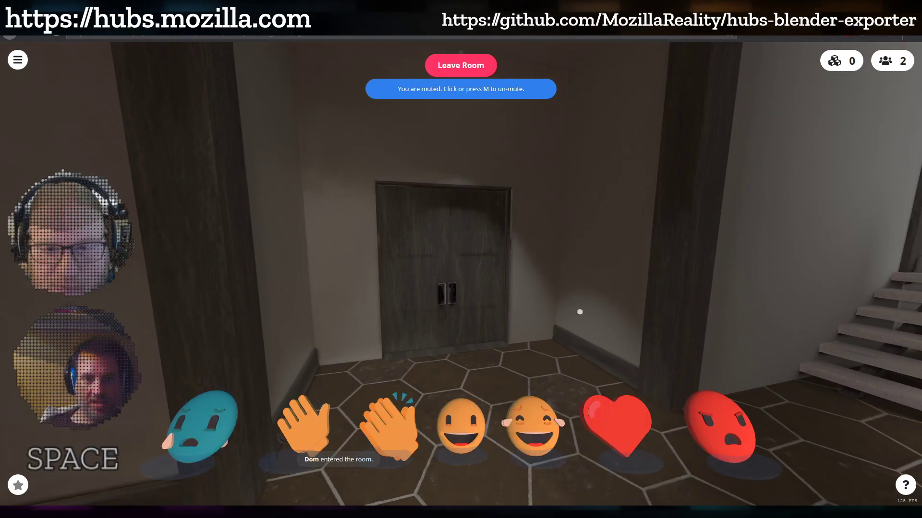
left_click_drag(584, 296, 350, 291)
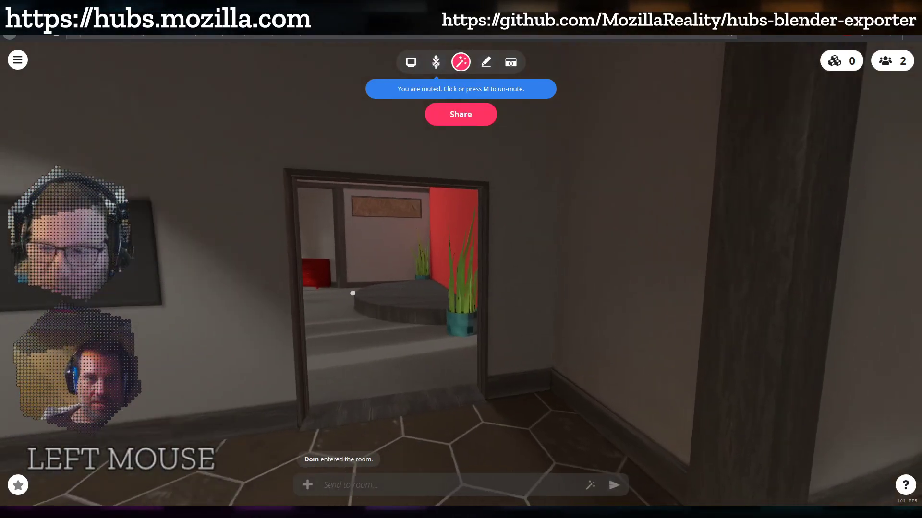
key("space")
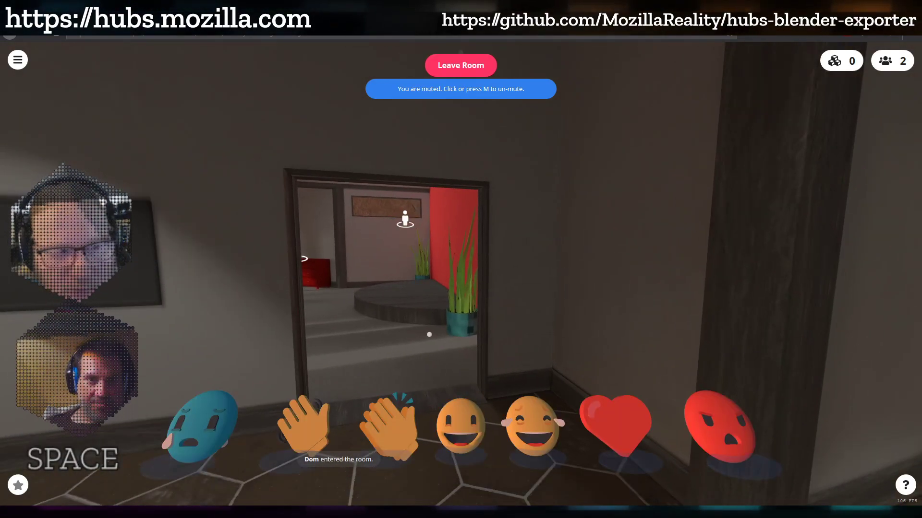
Shift the viewpoint at the doorway and examine the markers of the audience-row way points
key("space")
left_click_drag(452, 382, 353, 368)
key("d")
key("space")
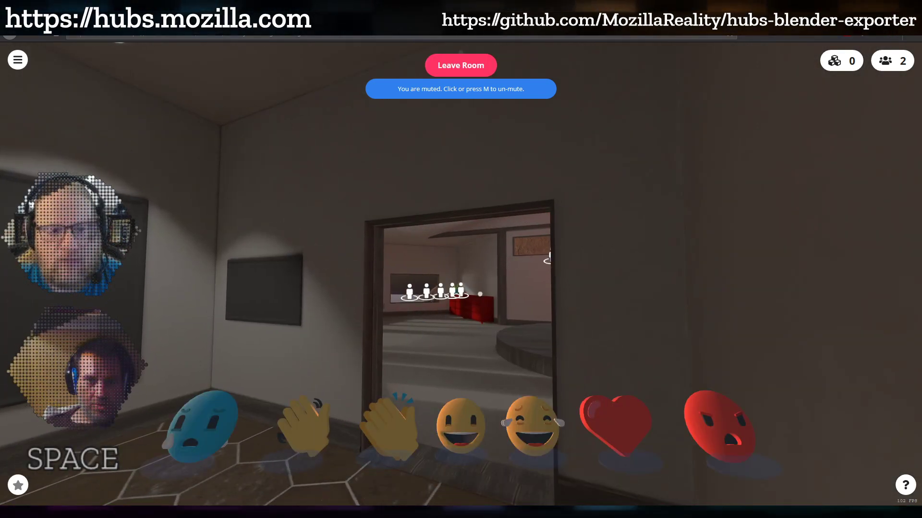
key("space")
left_click_drag(463, 365, 440, 372)
key("space")
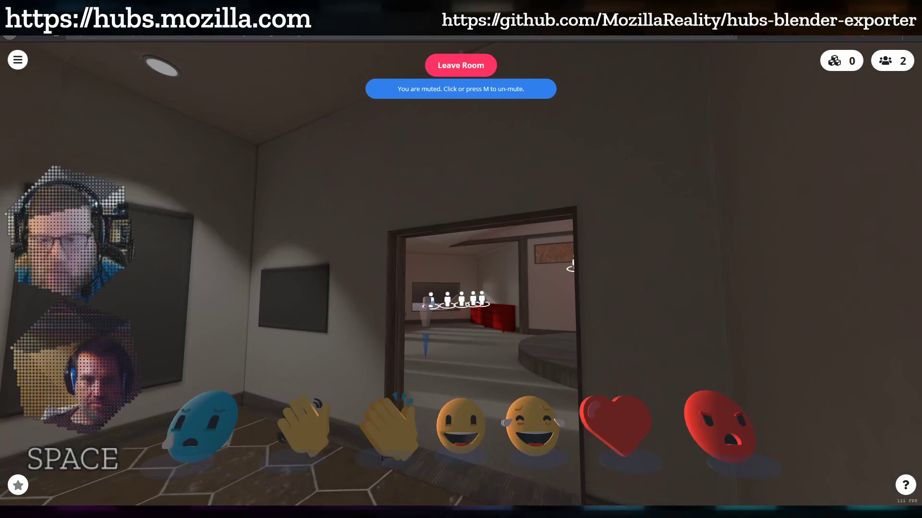
Move to a way point in the audience row and try to take the stage way point occupied by the other avatar
left_click(431, 301)
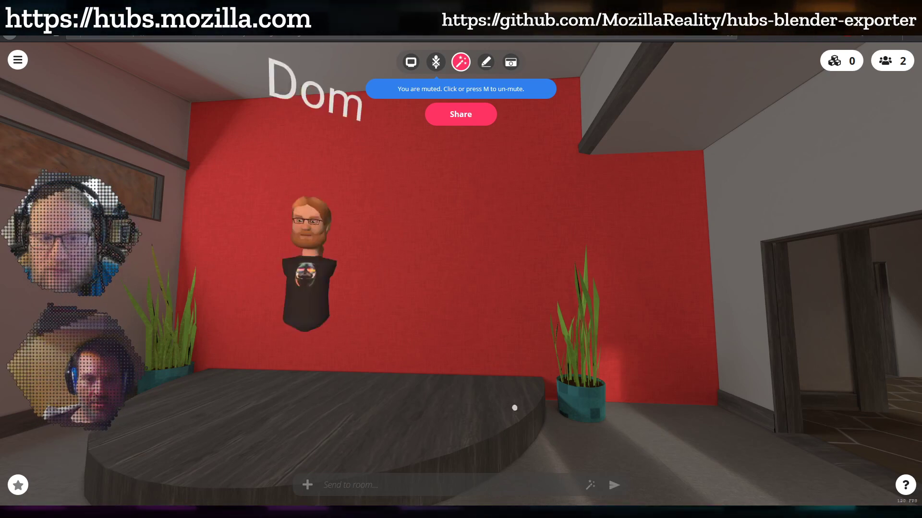
left_click_drag(512, 406, 475, 389)
key("space")
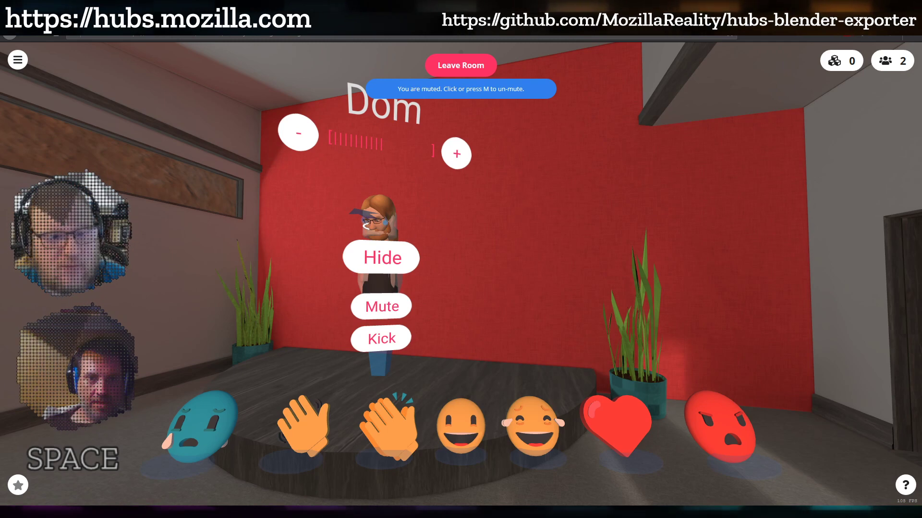
left_click(367, 226)
key("space")
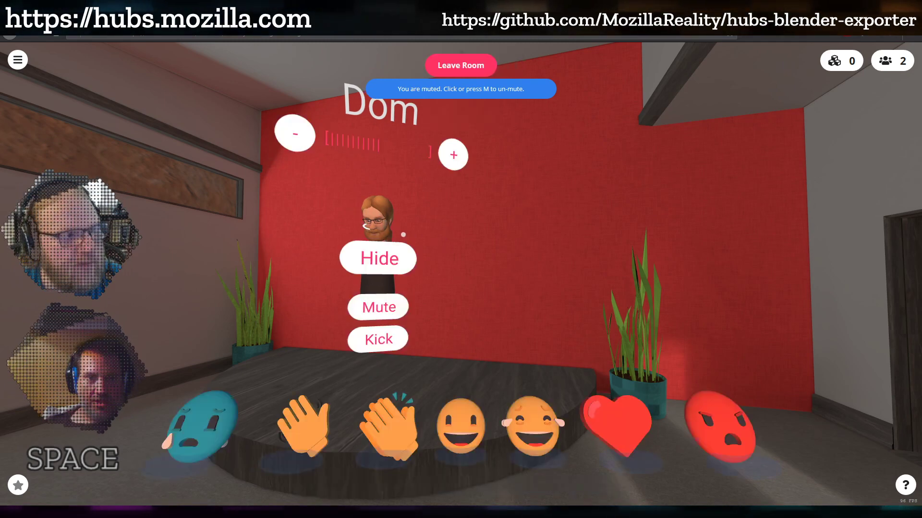
left_click(385, 224)
key("space")
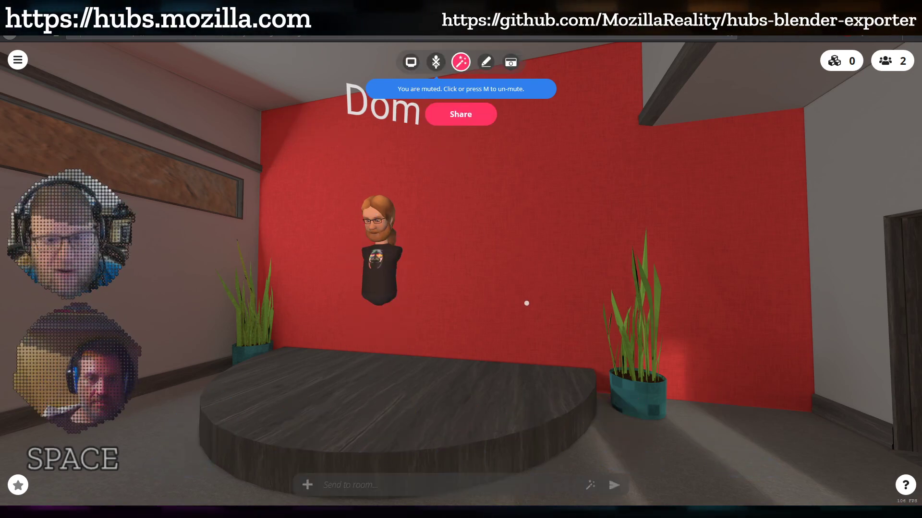
Move to the stage way point, face the room, and return to the audience row
key("space")
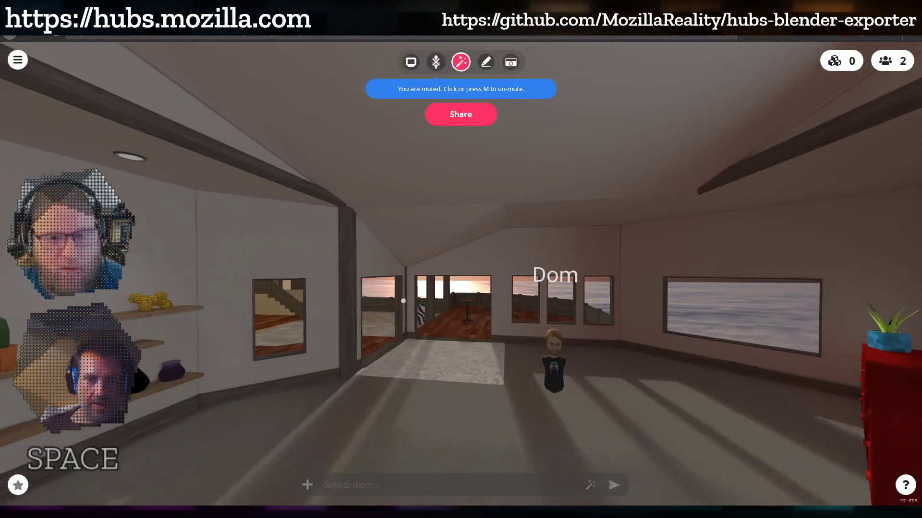
left_click_drag(403, 301, 422, 352)
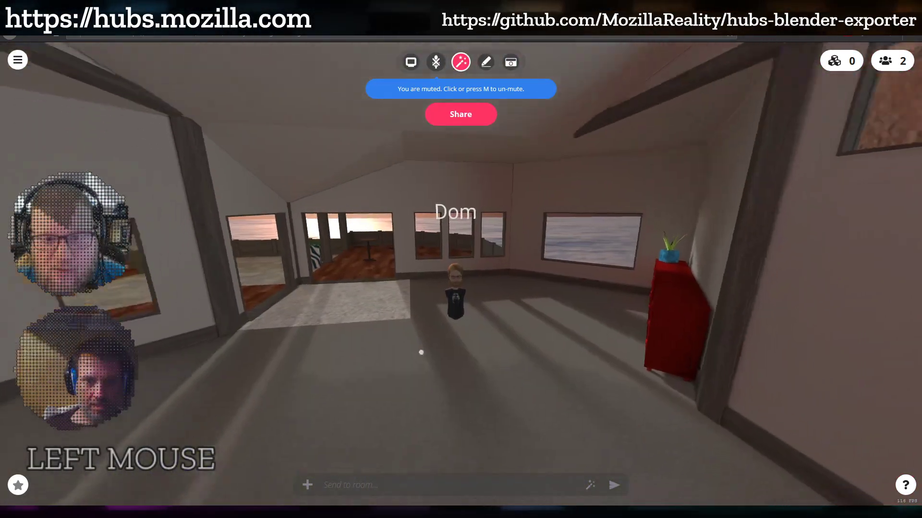
key("space")
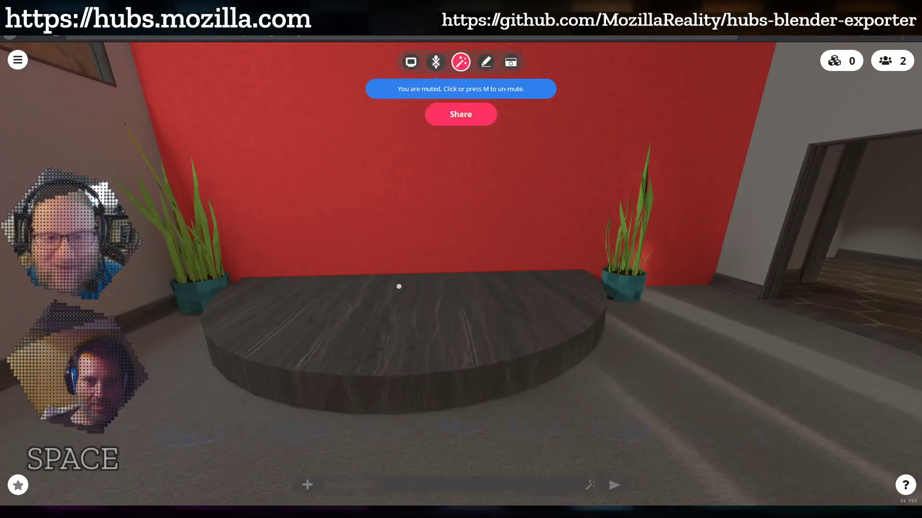
Walk out of the stage room and move to the way point on the patio
left_click_drag(413, 298, 561, 329)
key("w")
key("shift+a+s")
key("d")
key("shift+w")
key("a")
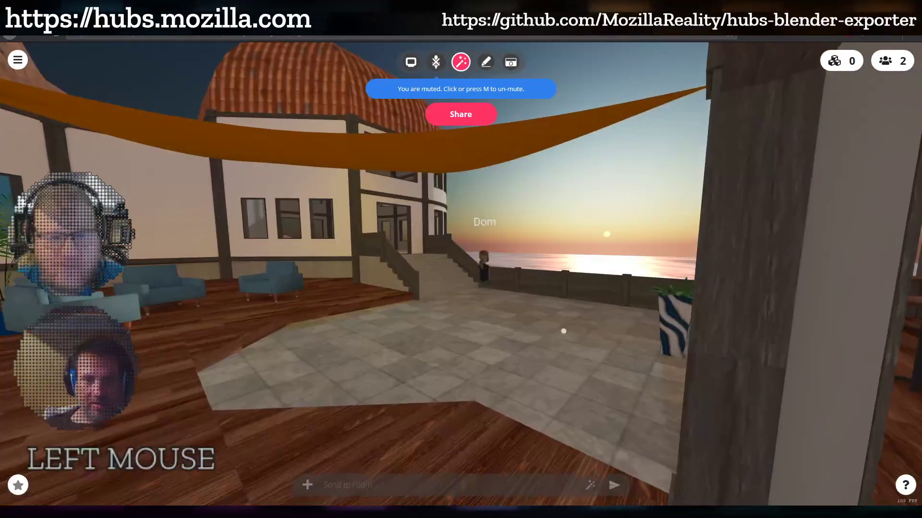
key("space")
left_click(513, 261)
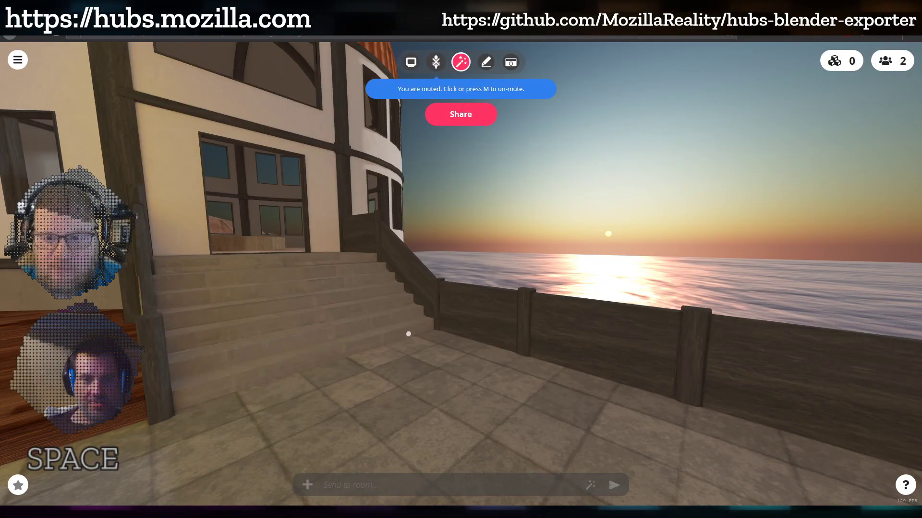
Turn back towards the covered deck and take the patio way point beside the other avatar
left_click_drag(408, 335, 663, 327)
key("shift+a")
key("space")
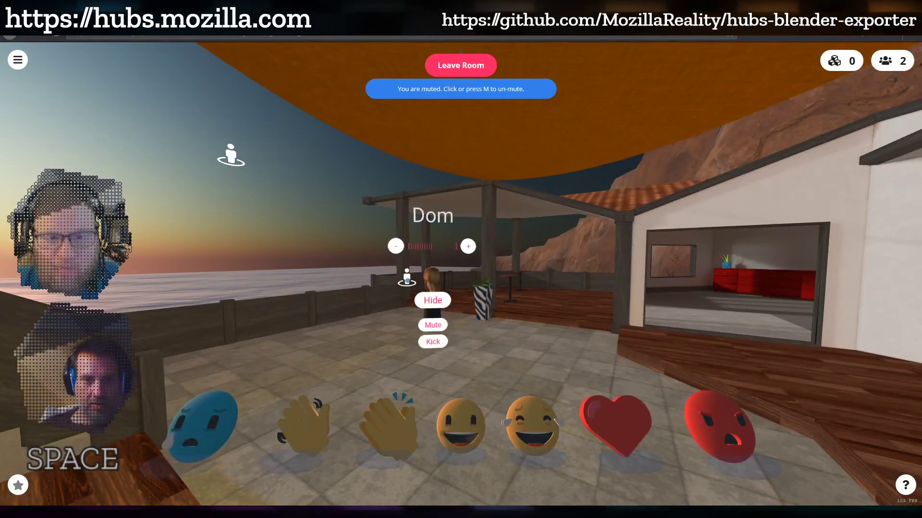
left_click(407, 279)
Walk around the terrace and along its railings, testing free movement outside the way points
left_click_drag(408, 280, 481, 383)
key("shift+w")
key("d")
key("w")
key("shift+a")
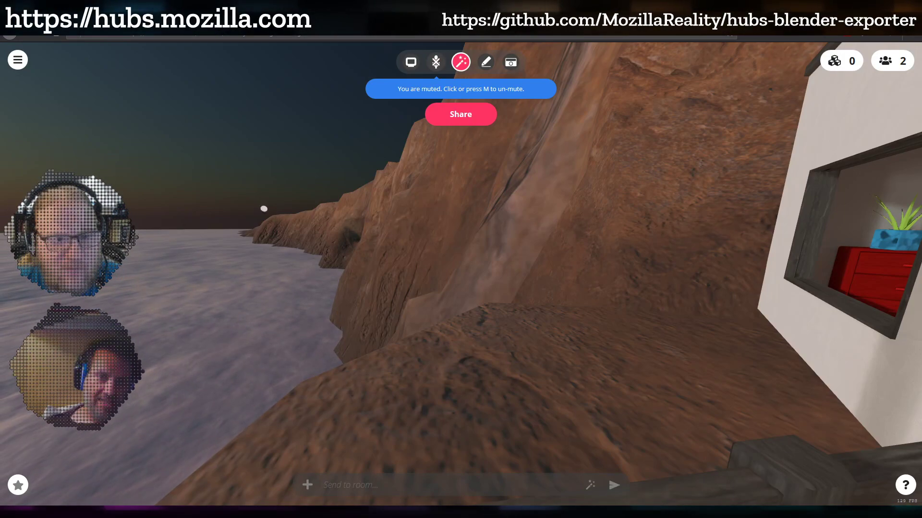
left_click_drag(572, 358, 537, 365)
key("a")
key("shift+w")
key("shift+a")
key("shift+w")
key("shift+a")
key("w")
key("d")
key("a")
key("shift+s")
key("shift+a")
key("shift+s")
key("s")
key("shift+s")
key("w")
left_click_drag(511, 346, 419, 331)
key("w")
key("shift+a")
key("shift+s")
key("w")
key("shift+a")
key("shift+a")
key("shift+s")
Move to the giant way point beyond the railing and look down over the patio and its way point markers
key("space")
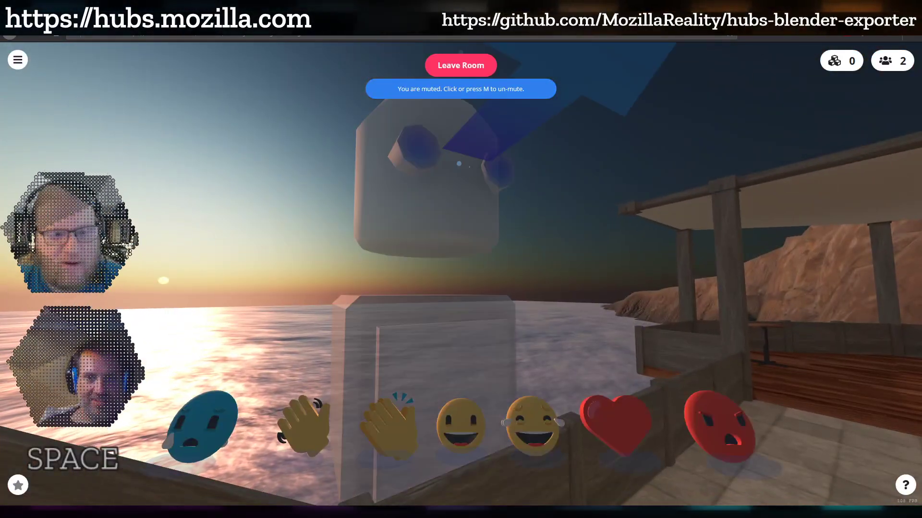
left_click_drag(459, 164, 672, 164)
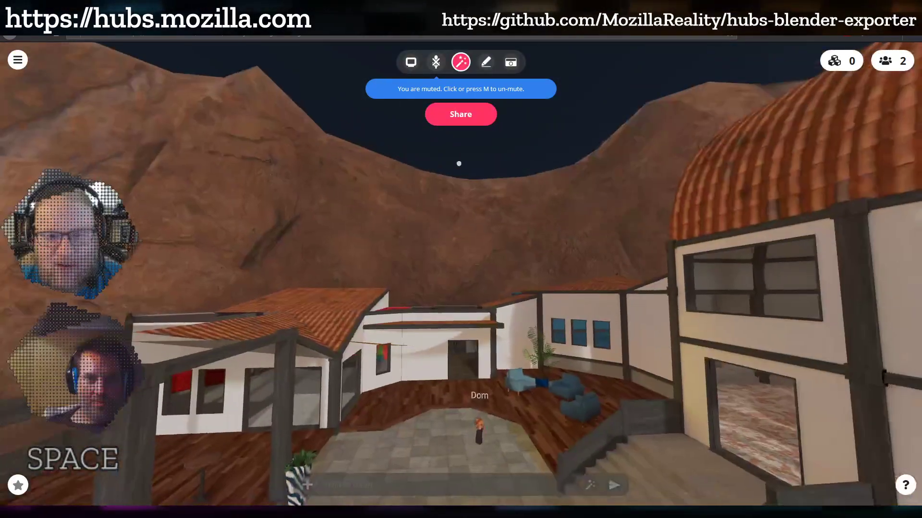
left_click_drag(473, 217, 478, 275)
key("space")
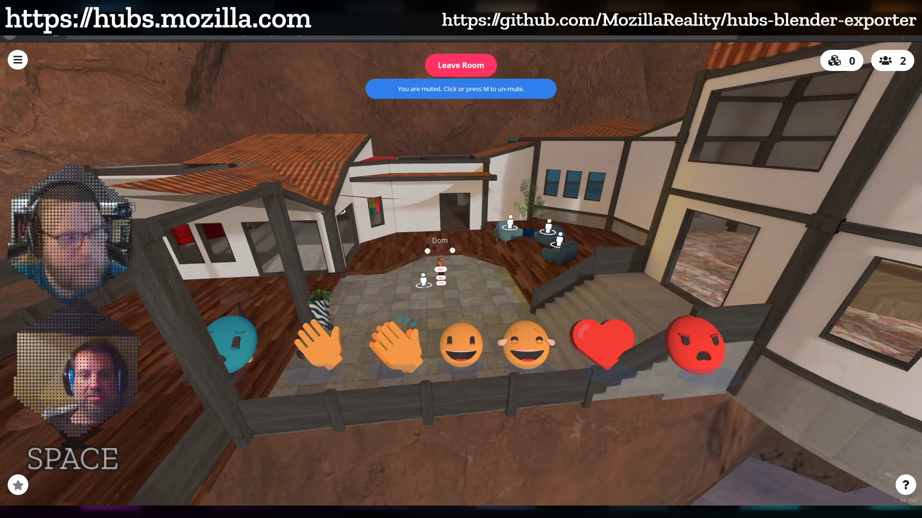
Return to the patio way point and take the seat way point on the armchair nearest the stairs
left_click(423, 283)
left_click_drag(384, 313, 629, 299)
key("shift+a")
key("shift+w")
key("shift+s")
key("space")
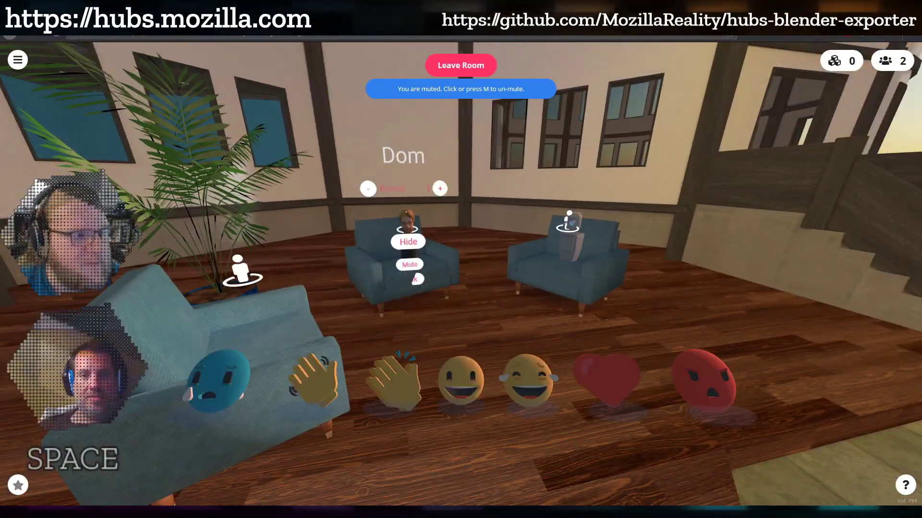
left_click(568, 225)
Test sideways movement while seated and examine the markers of the neighbouring seat way points
left_click_drag(502, 289, 503, 266)
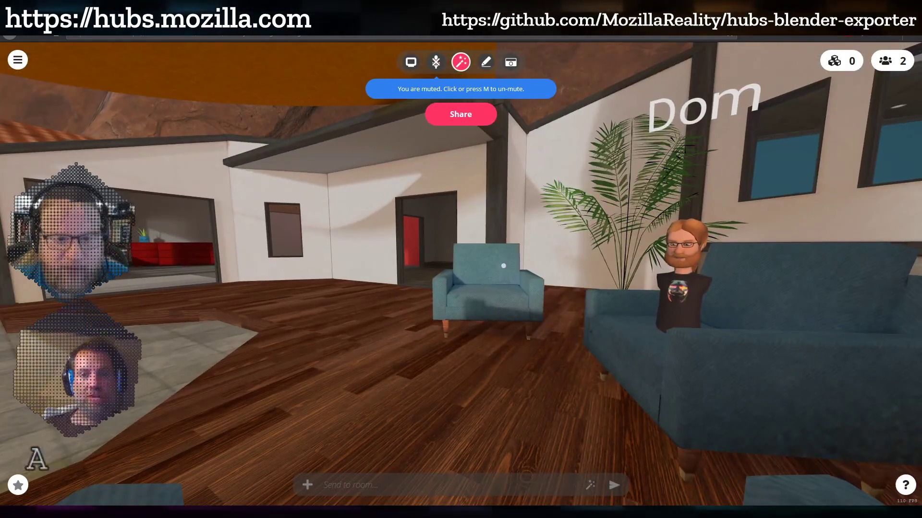
key("d")
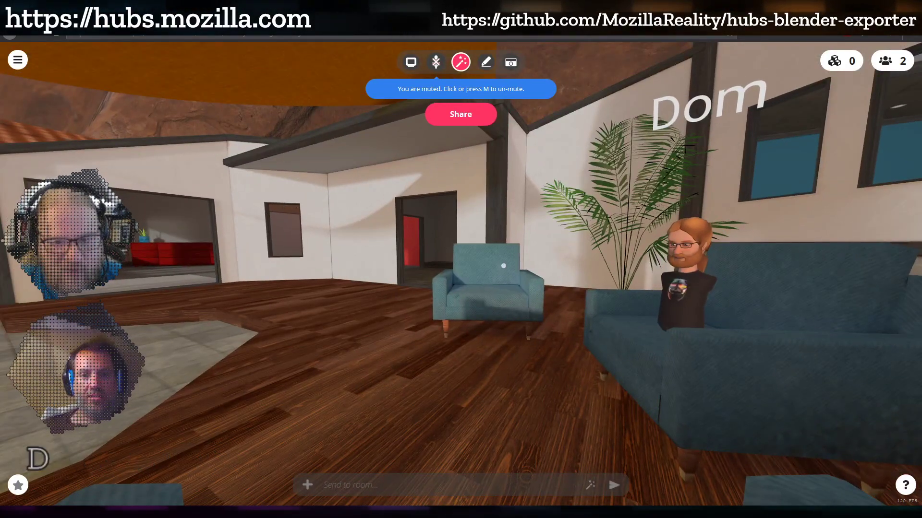
key("space")
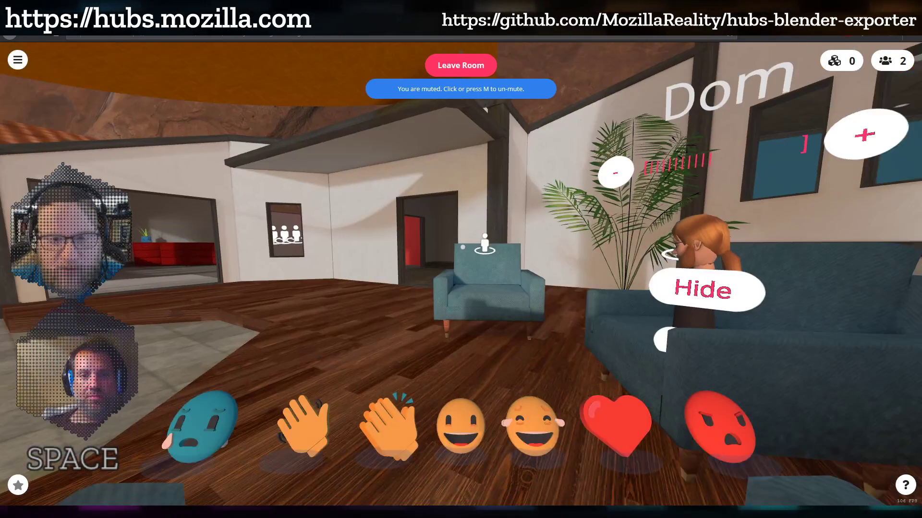
key("space")
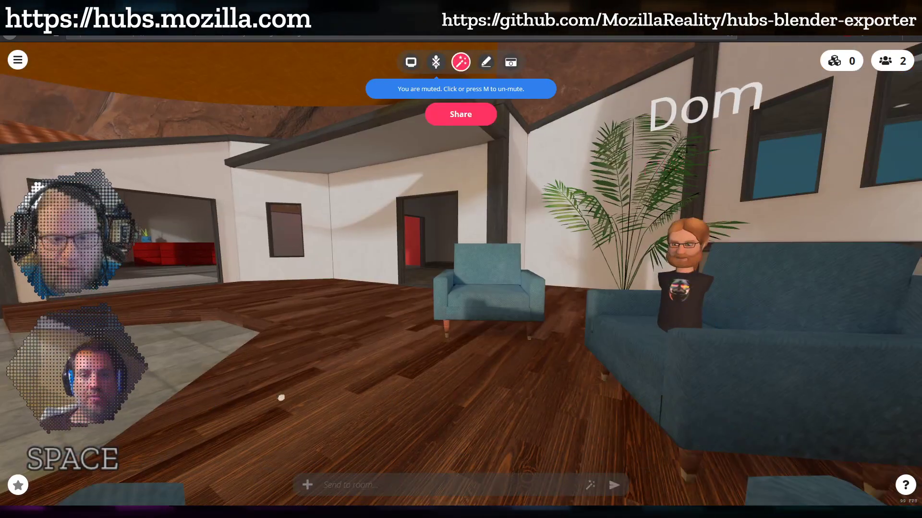
Leave the armchair by teleporting onto the floor and take its seat way point again
right_click_drag(470, 313, 225, 425)
left_click_drag(225, 426, 695, 401)
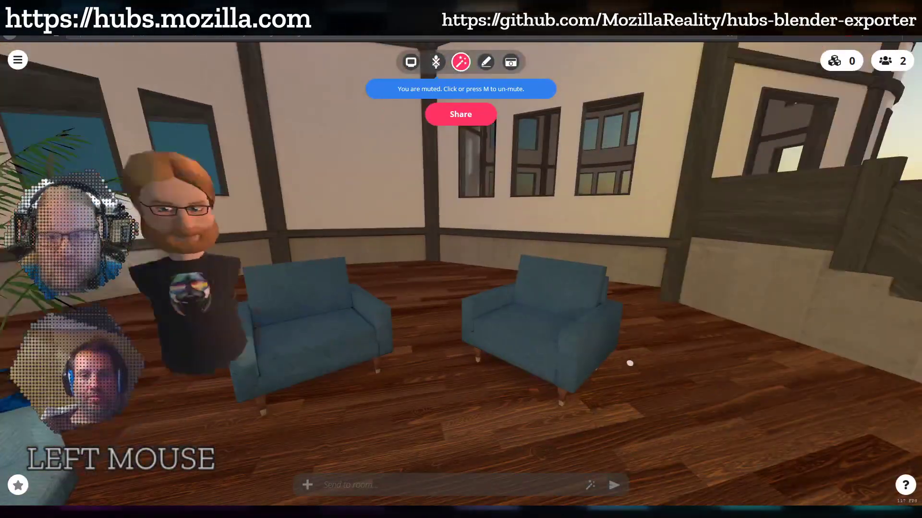
key("space")
left_click(542, 270)
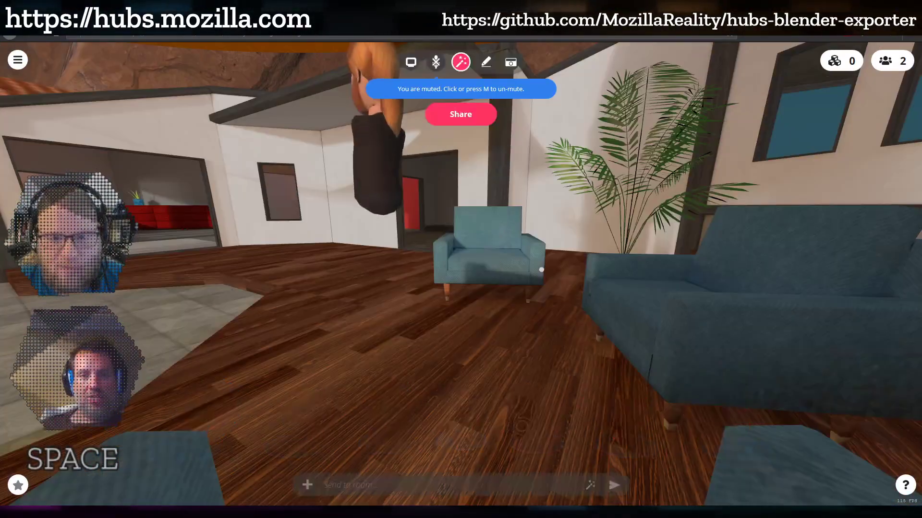
Switch from the armchair to the seat way point on the middle sofa
left_click_drag(535, 323, 557, 310)
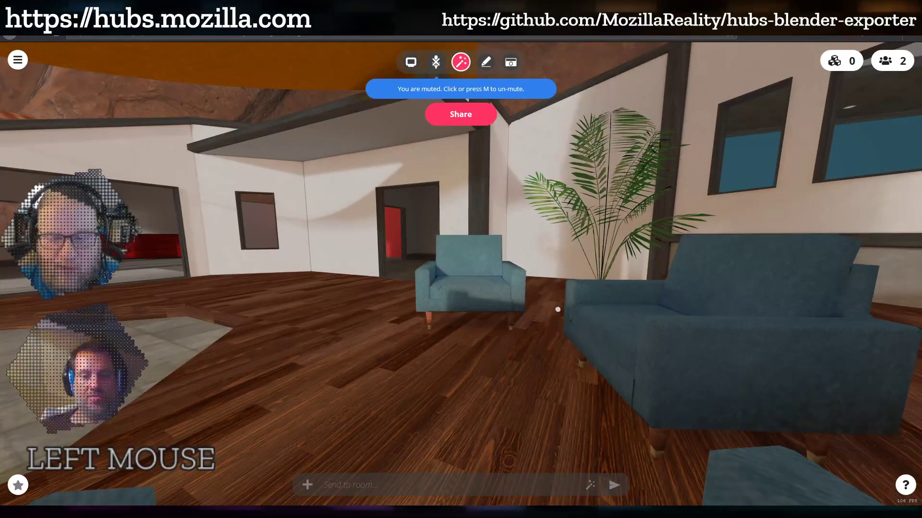
key("space")
left_click(657, 238)
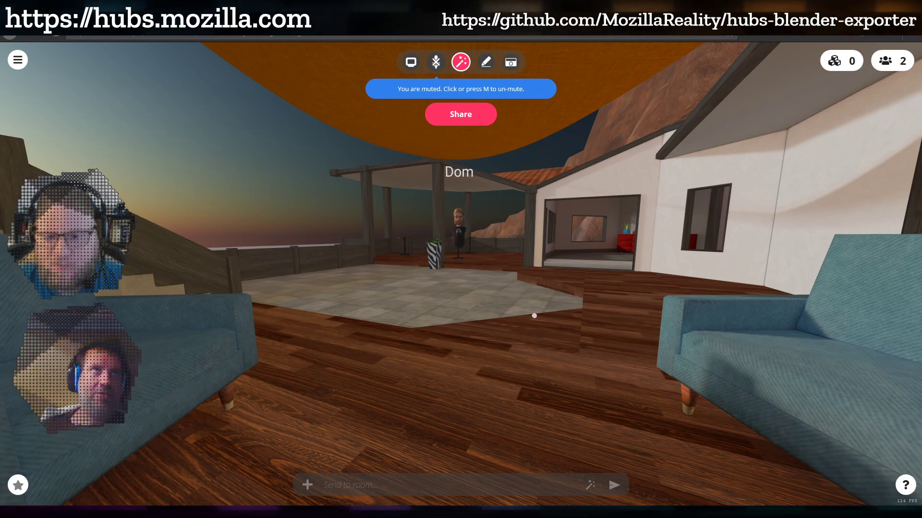
Leave the sofa and move to the giant way point overlooking the patio
left_click_drag(587, 364, 490, 315)
key("d")
key("shift+w")
right_click(530, 346)
key("space")
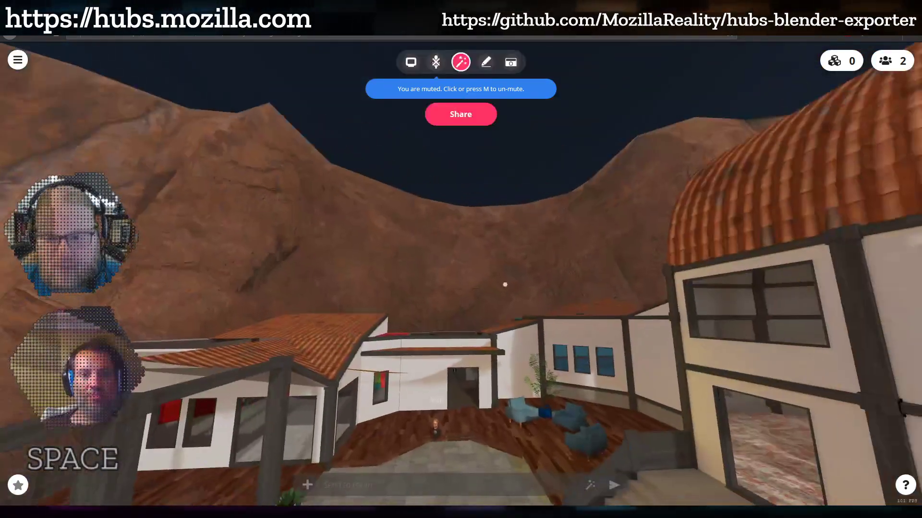
left_click_drag(504, 284, 506, 376)
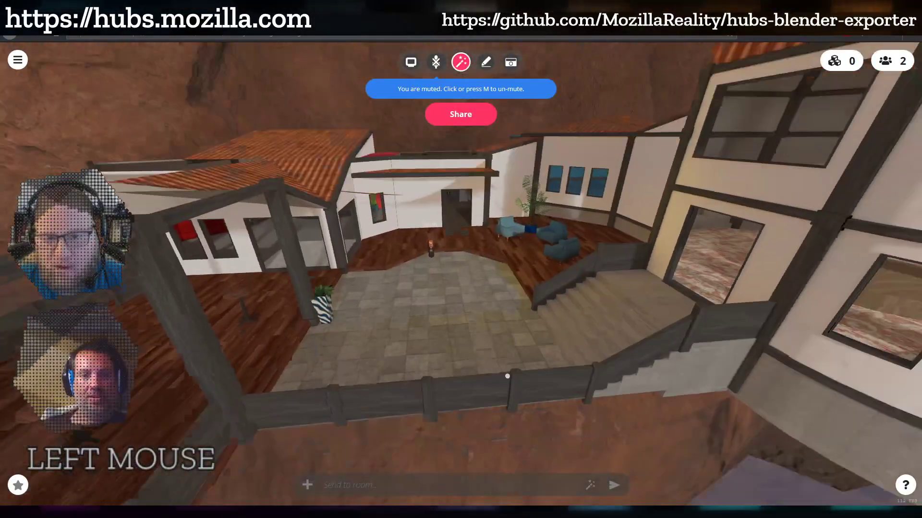
Move down to the patio way point and look around the stairs, the sea view and the seating area
key("space")
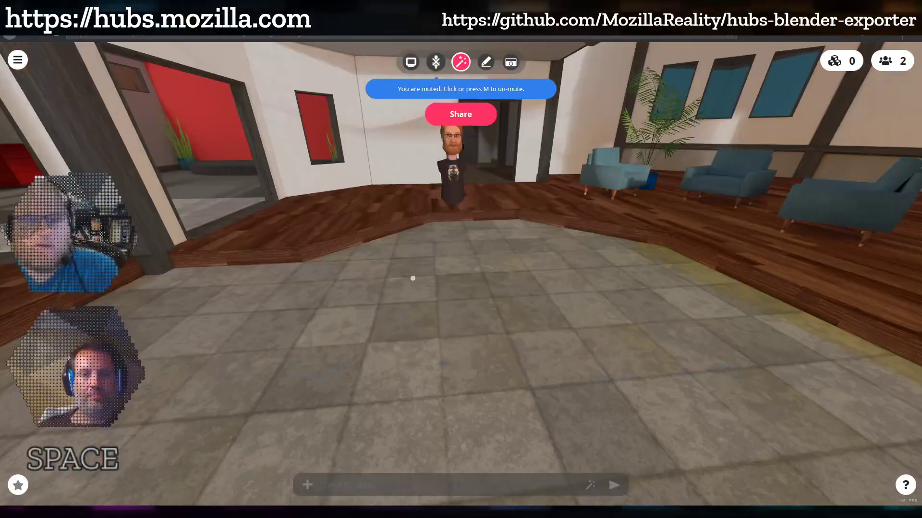
left_click_drag(413, 278, 568, 282)
key("shift+w")
key("shift+a")
key("shift+s")
key("shift+d")
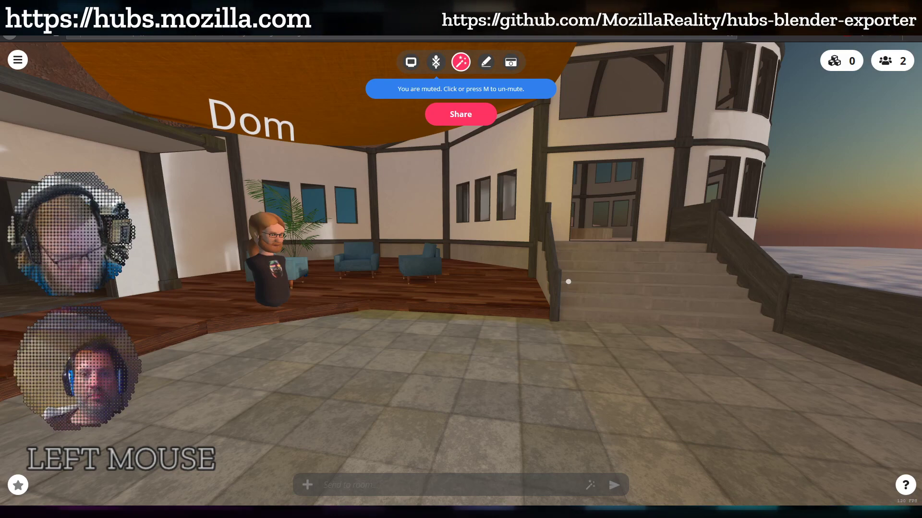
key("a")
left_click_drag(568, 282, 750, 265)
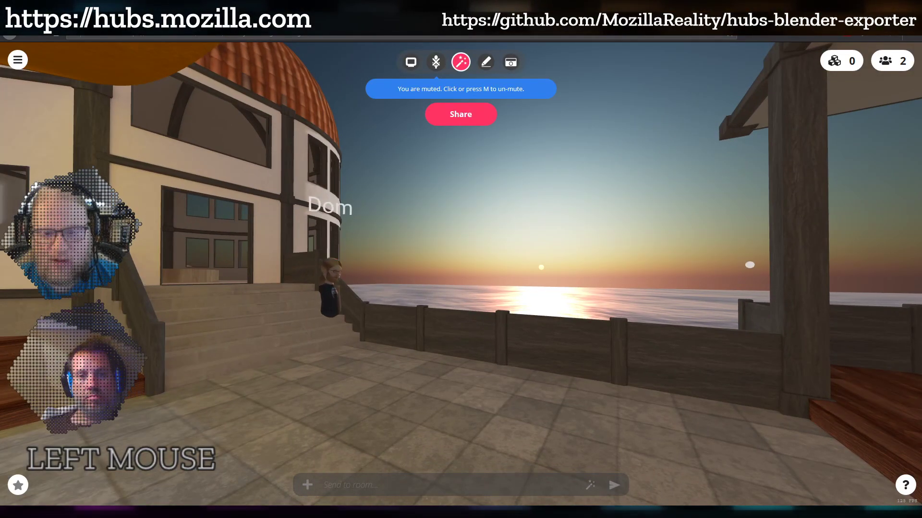
left_click_drag(750, 264, 779, 279)
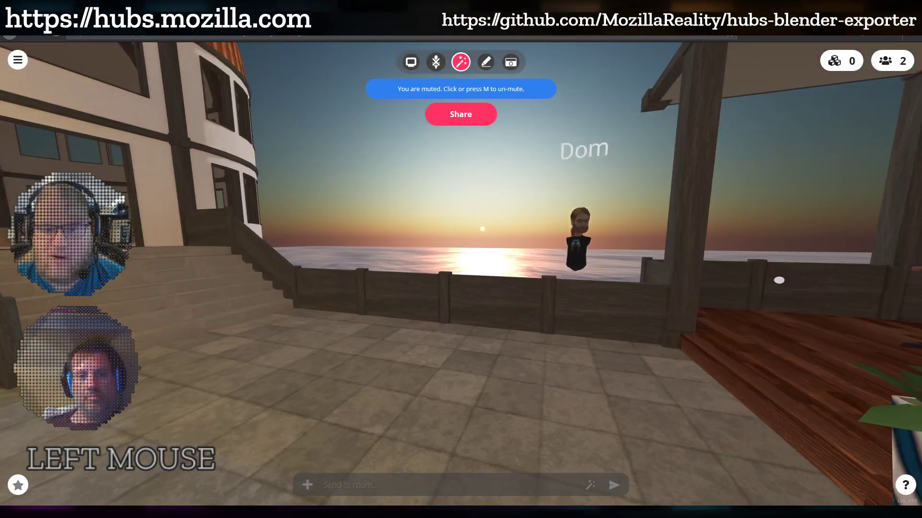
left_click_drag(446, 308, 788, 311)
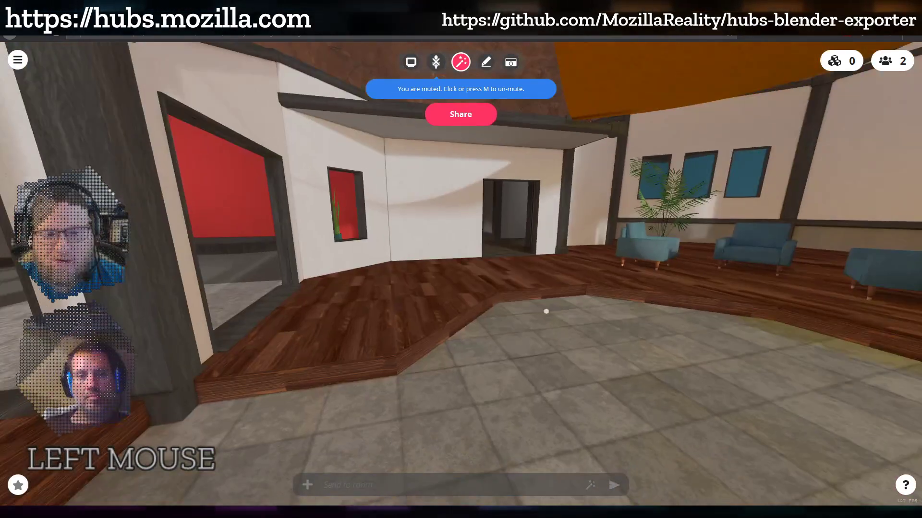
left_click_drag(546, 312, 745, 307)
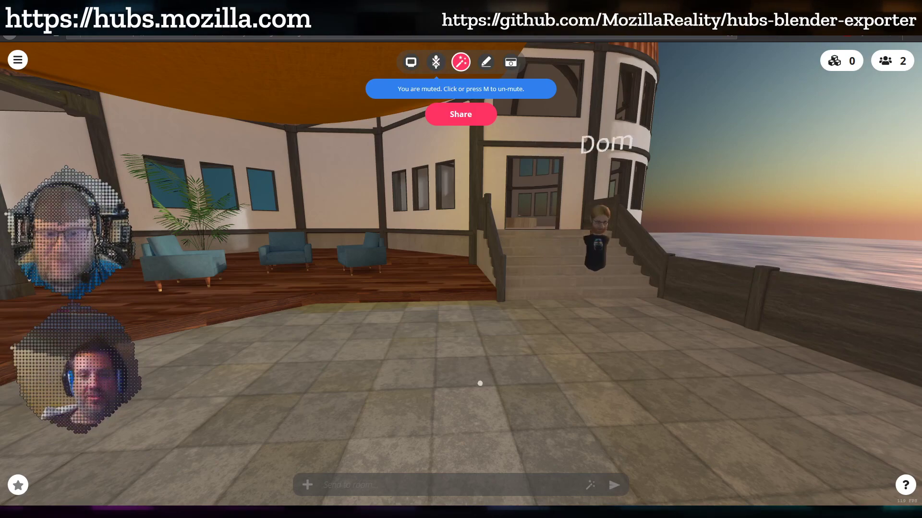
Walk to the seating area and switch between the three seat way points, ending on the middle sofa
left_click_drag(480, 384, 341, 370)
key("w")
key("shift+a")
key("space")
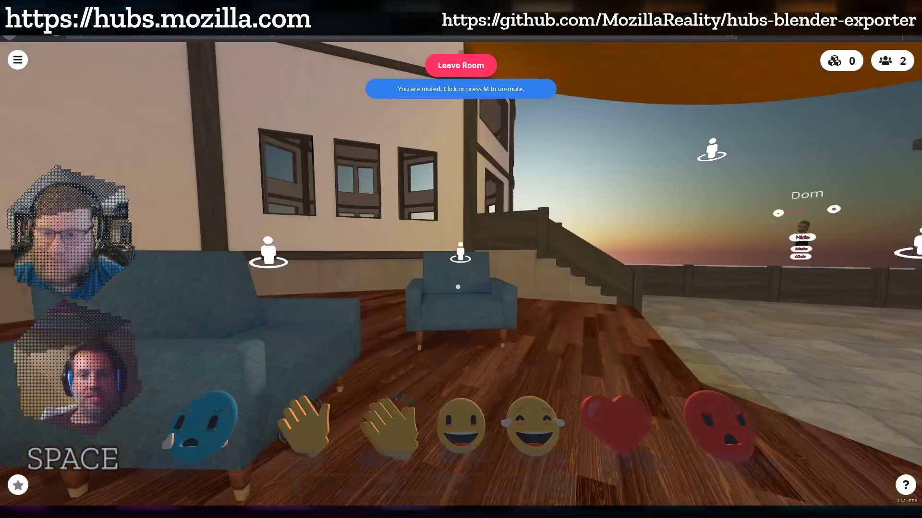
key("space")
key("space")
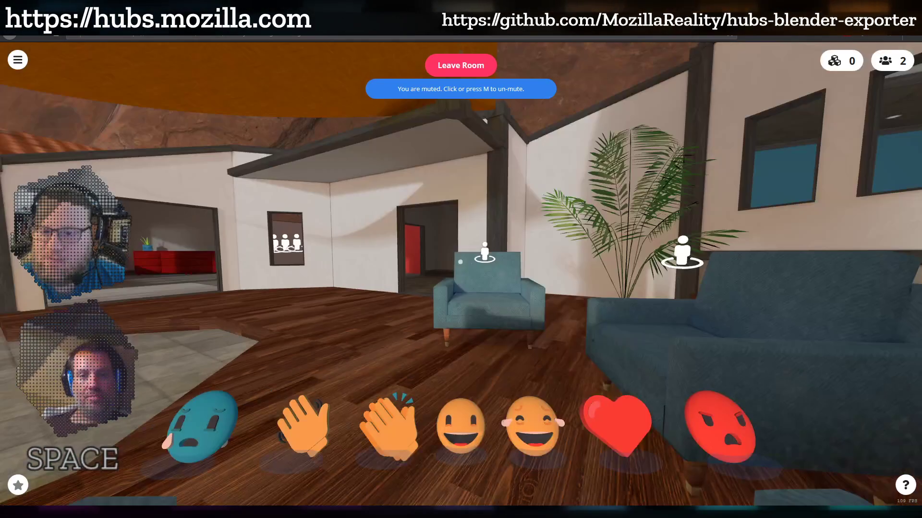
key("space")
key("space")
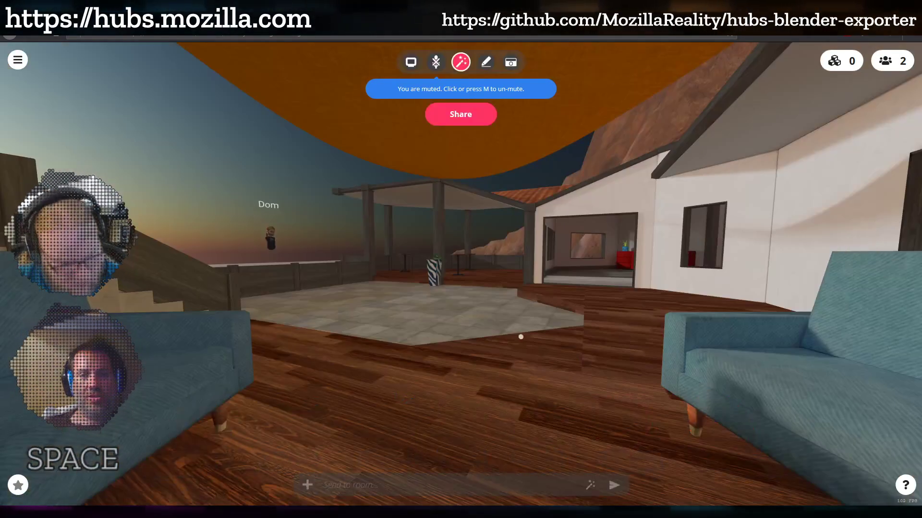
Leave the sofa, walk to the stage room's entrance and take the end way point of the audience row
key("space")
right_click_drag(521, 337, 465, 327)
key("shift+w")
left_click_drag(517, 333, 629, 304)
key("shift+a")
key("w")
key("space")
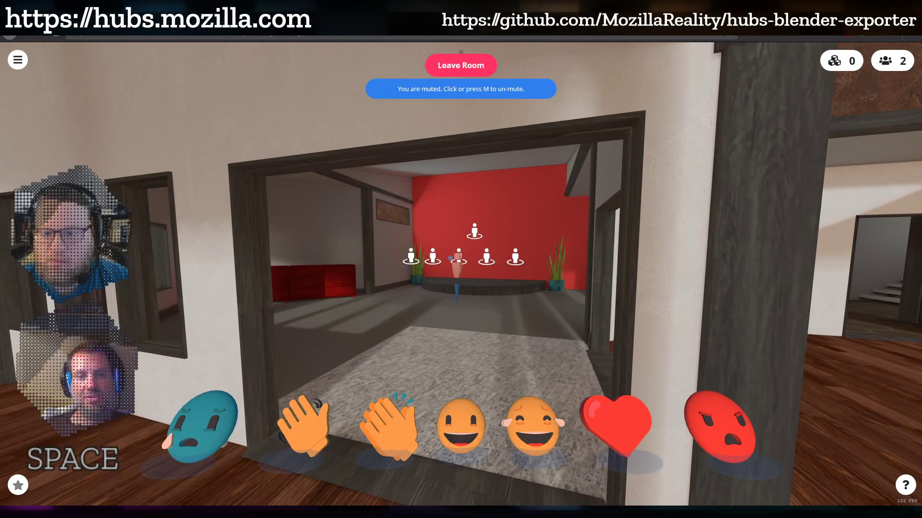
left_click(407, 259)
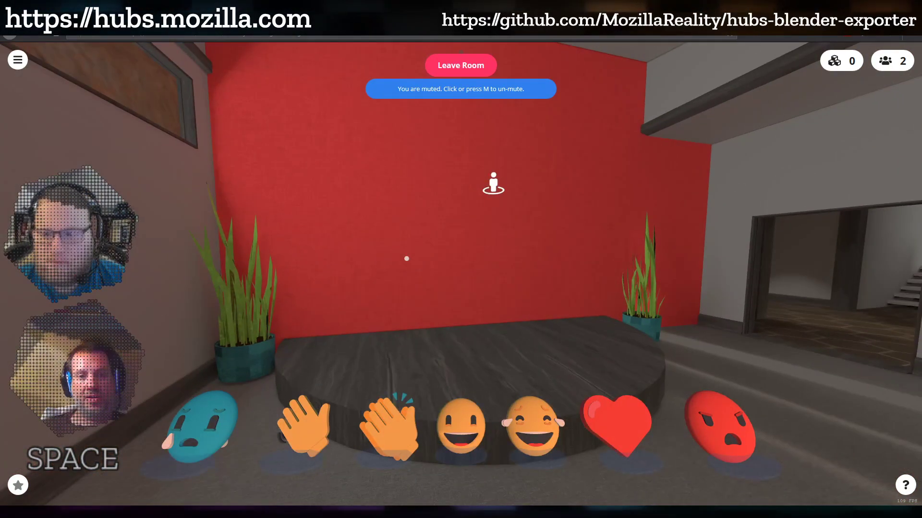